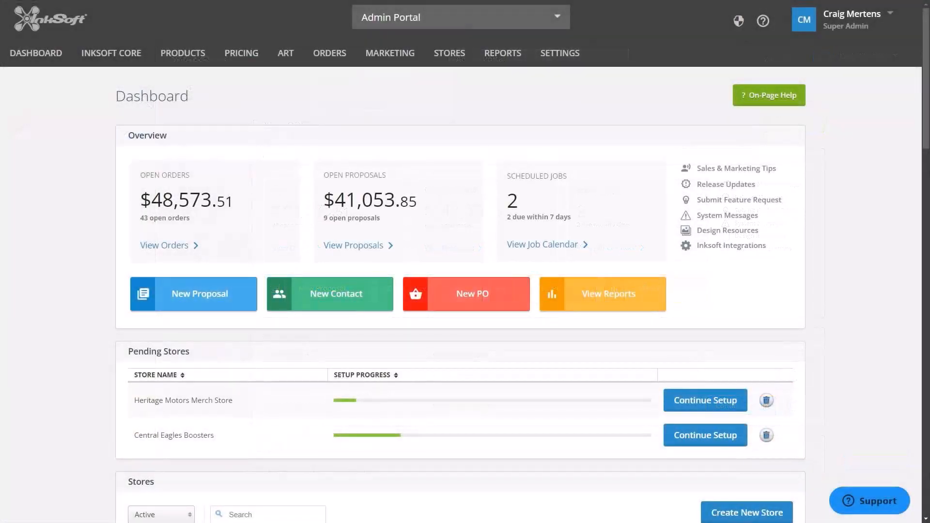
Step: Open the store management list, start a new store from scratch, and display the checklist of setup sections
mouse_move(449, 55)
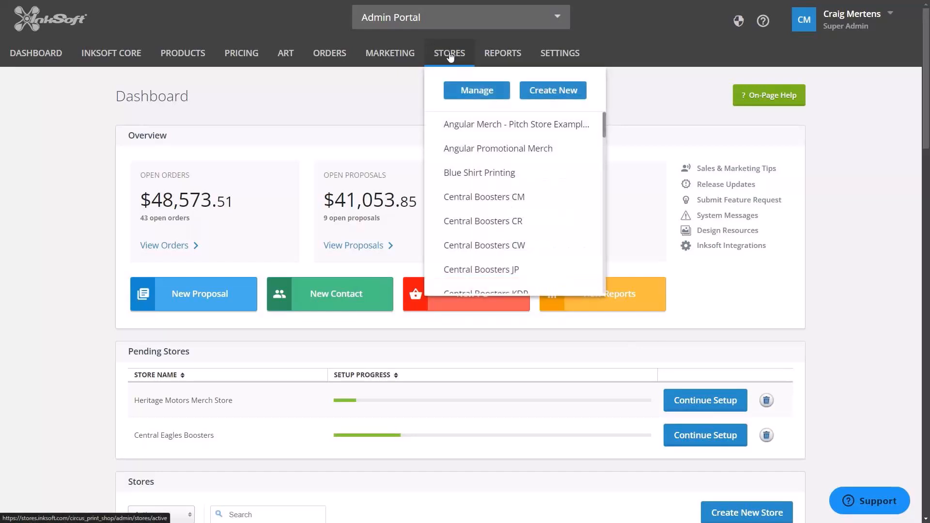
left_click(449, 55)
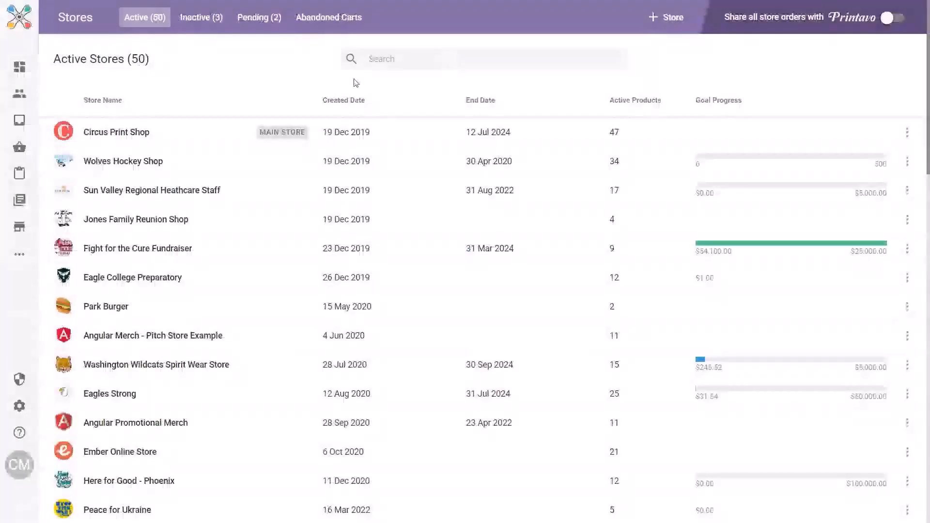
left_click(675, 19)
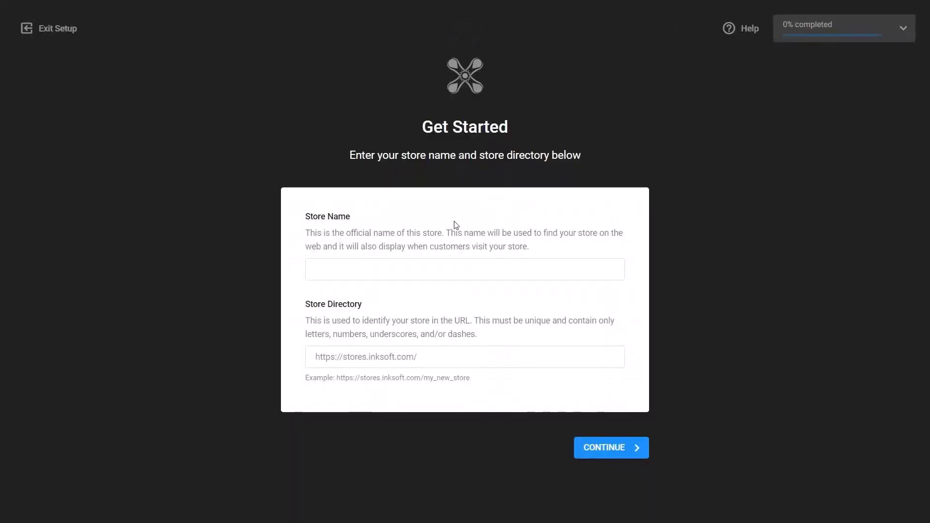
left_click(900, 30)
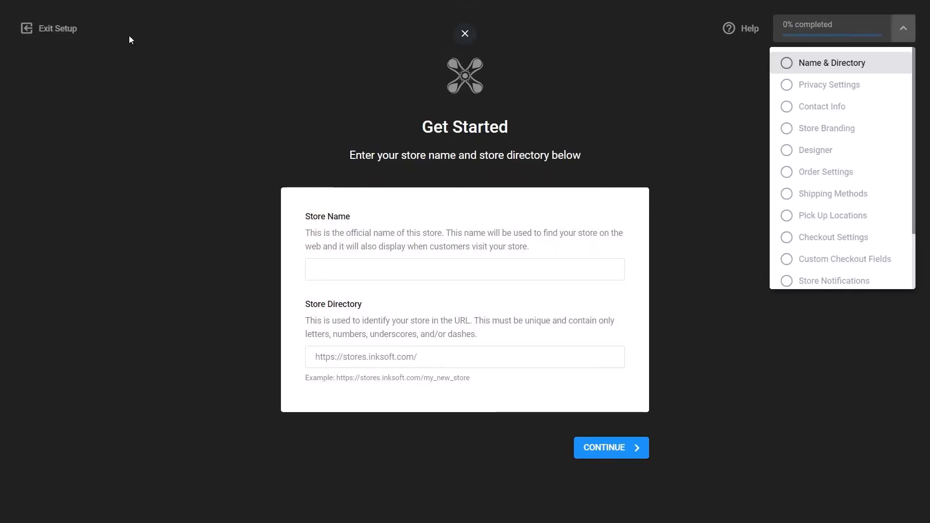
Step: Return to the active stores list and look over the Quick School Store Template storefront
left_click(466, 35)
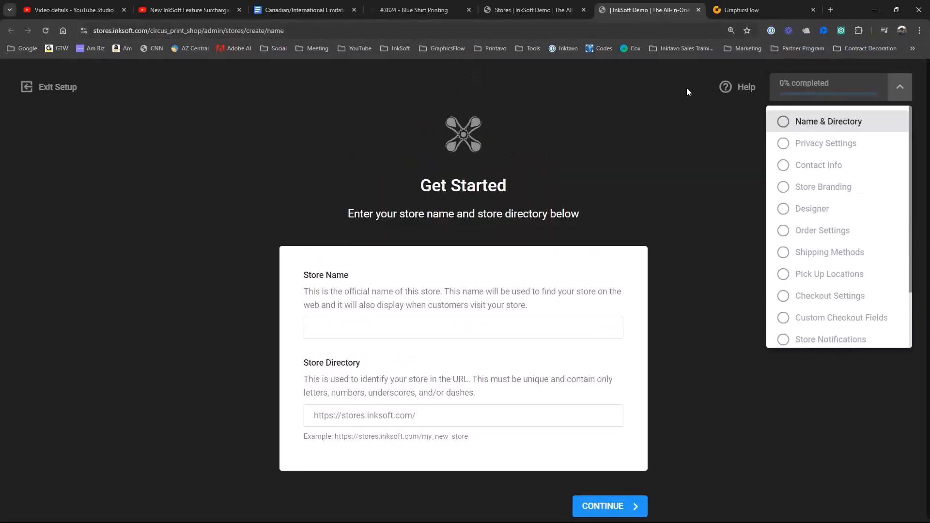
left_click(545, 12)
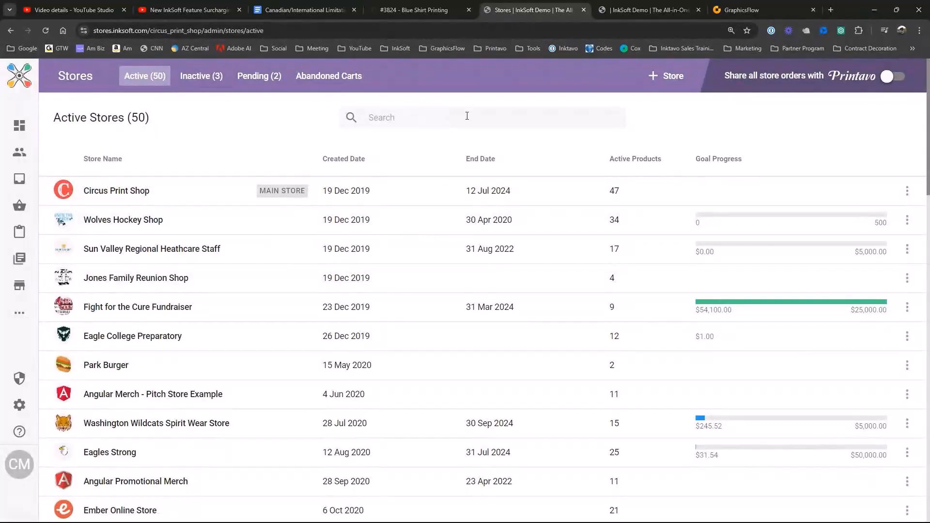
key("F11")
scroll(282, 309, "down", 9)
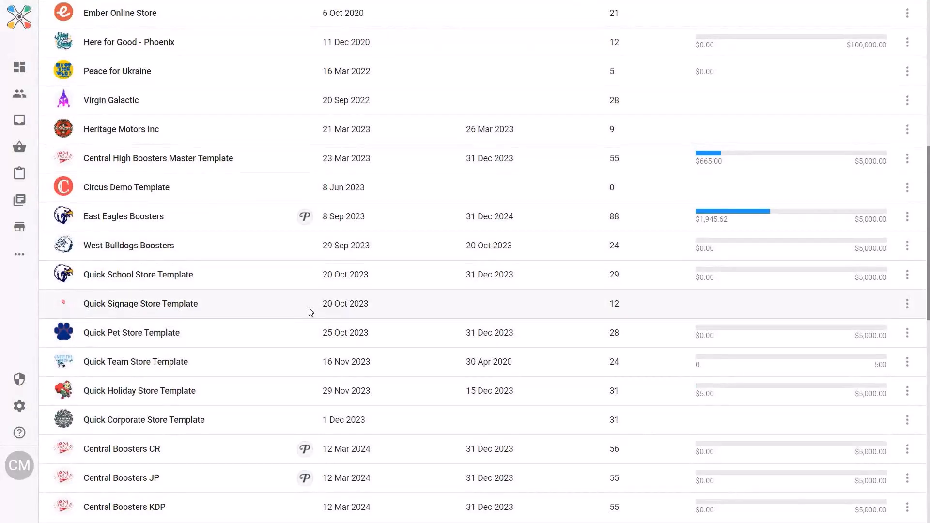
scroll(312, 207, "down", 3)
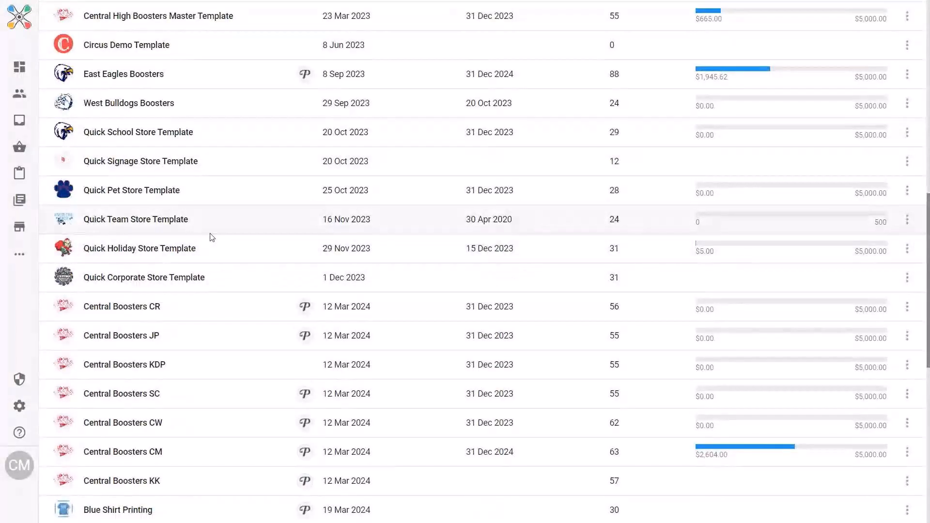
left_click(140, 133)
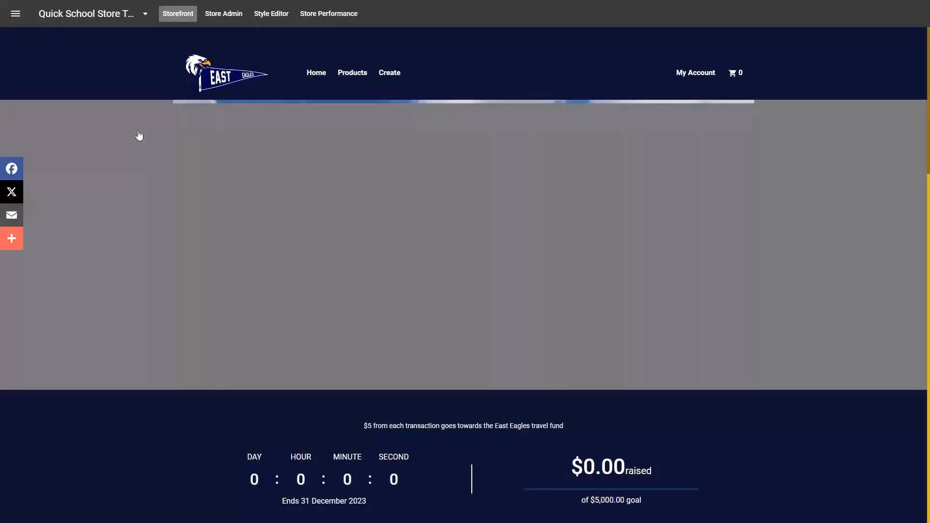
scroll(541, 290, "down", 8)
scroll(485, 300, "up", 4)
Step: Switch to the Quick Holiday Store Template storefront
left_click(78, 10)
scroll(123, 177, "down", 5)
scroll(124, 177, "down", 8)
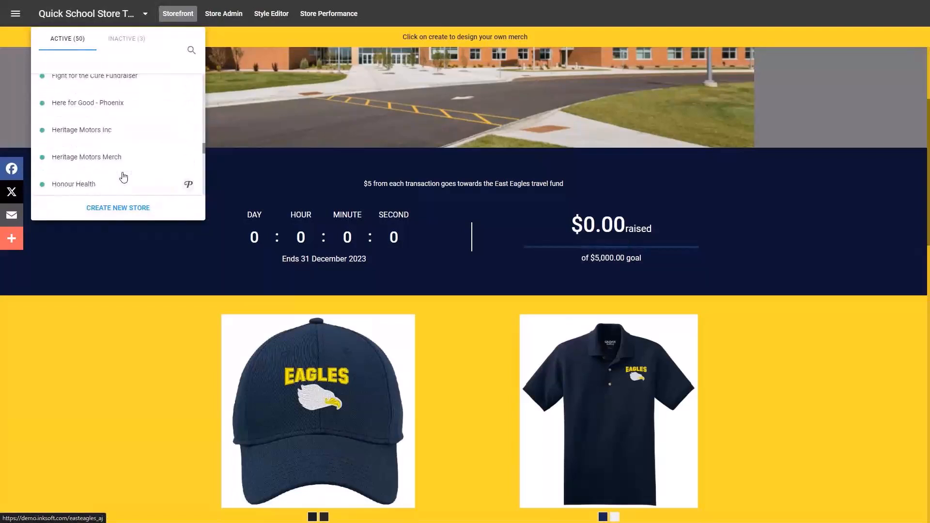
scroll(124, 178, "down", 5)
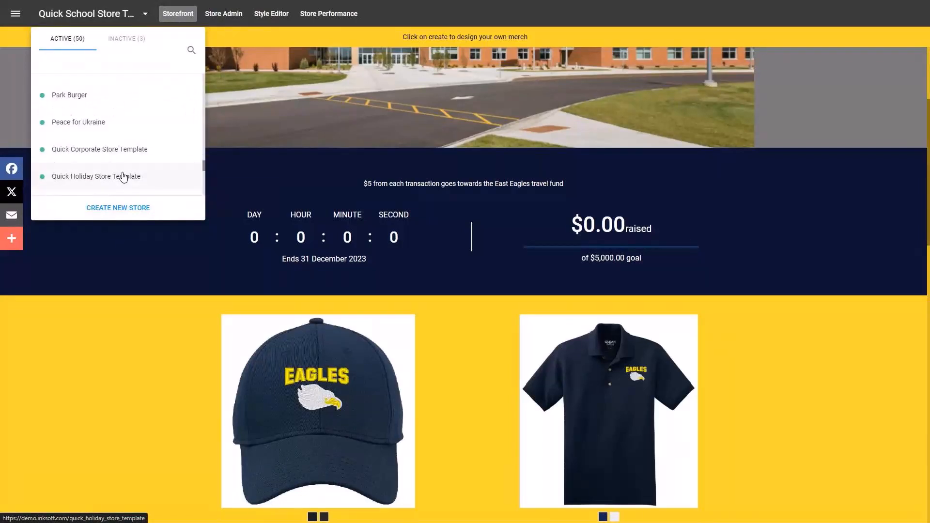
left_click(141, 178)
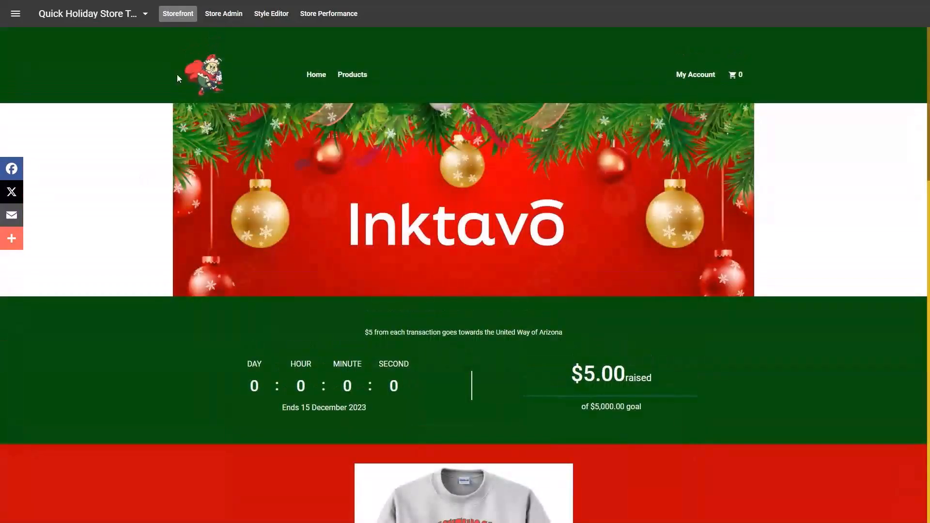
Step: Switch to the Quick Corporate Store Template storefront and look over its banner and products
left_click(145, 13)
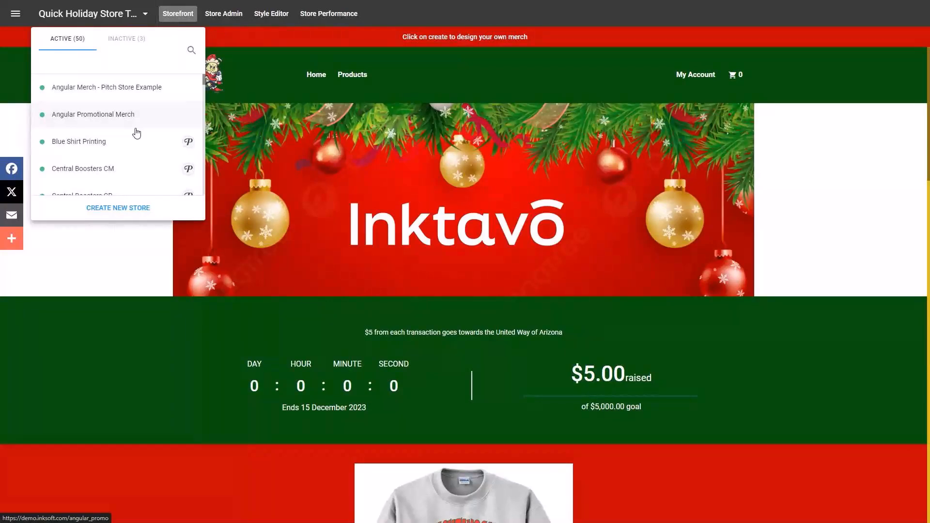
scroll(137, 133, "down", 4)
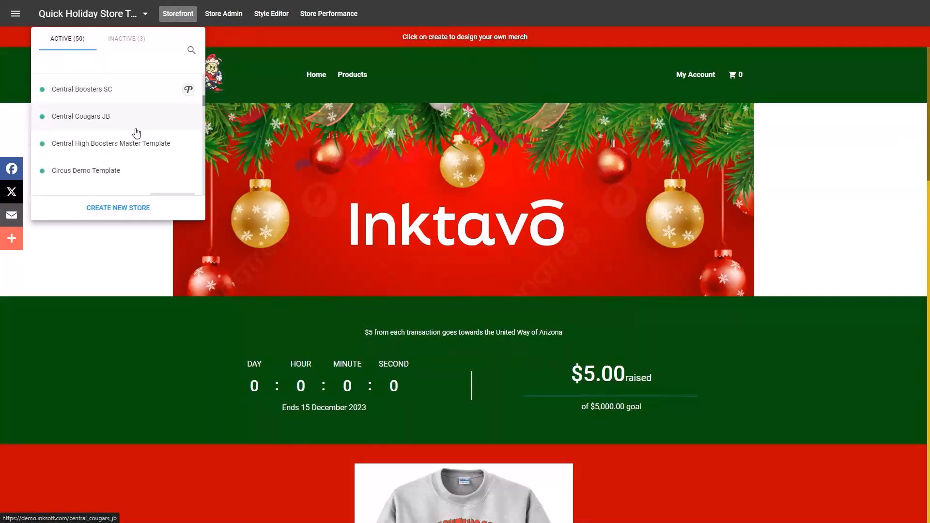
scroll(137, 134, "down", 10)
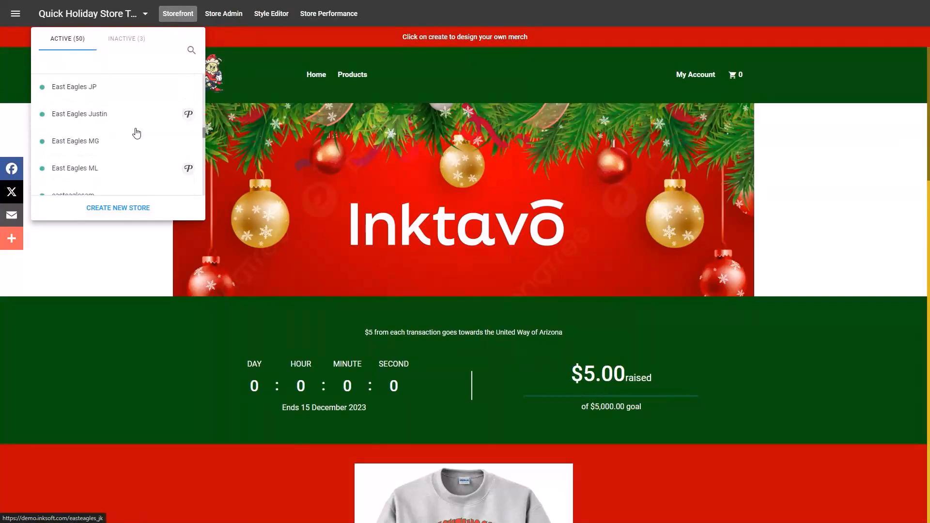
scroll(137, 133, "down", 1)
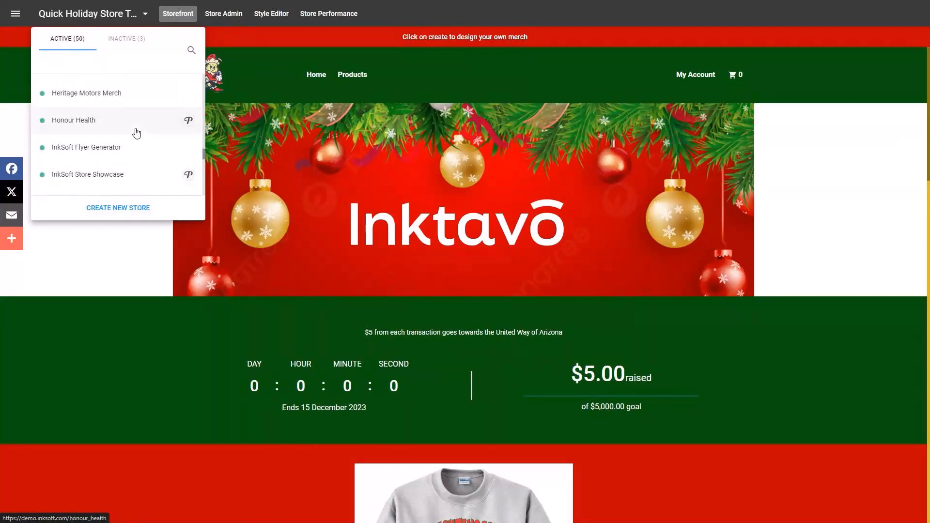
scroll(137, 133, "down", 5)
left_click(124, 150)
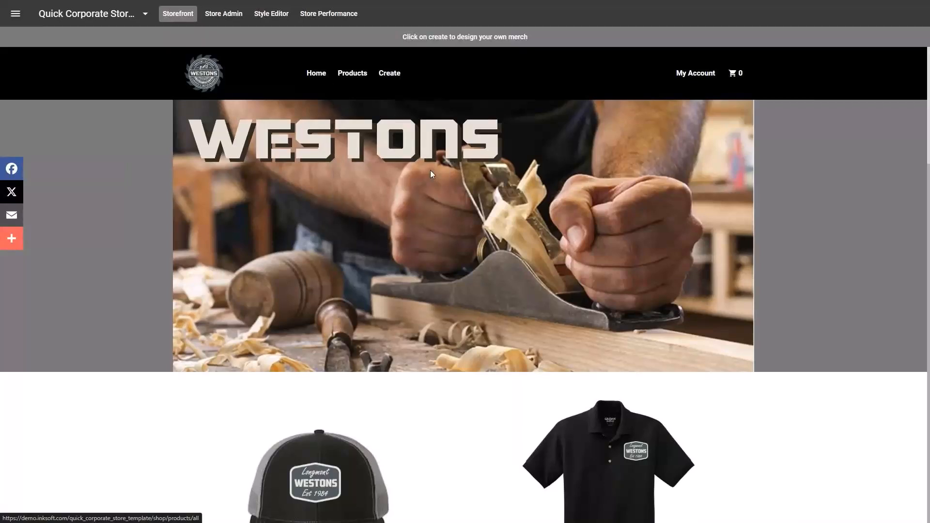
scroll(581, 246, "down", 10)
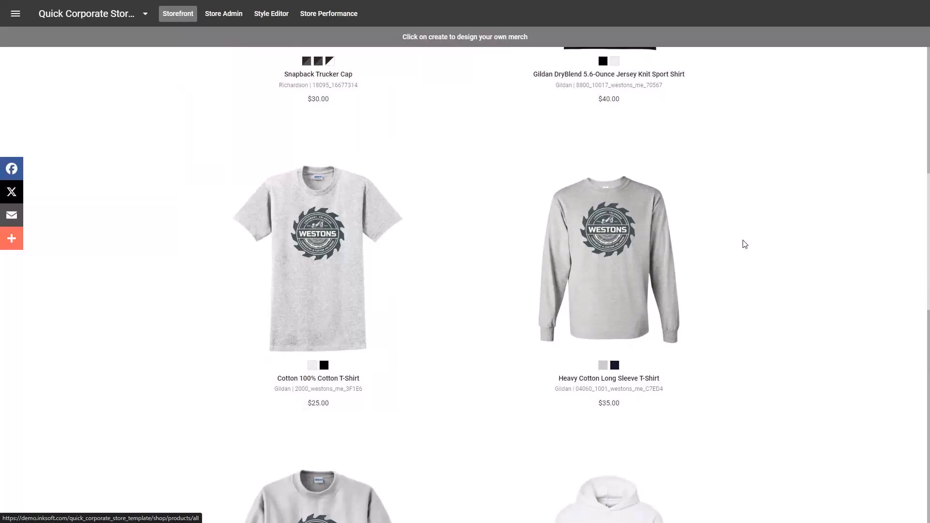
scroll(745, 244, "up", 8)
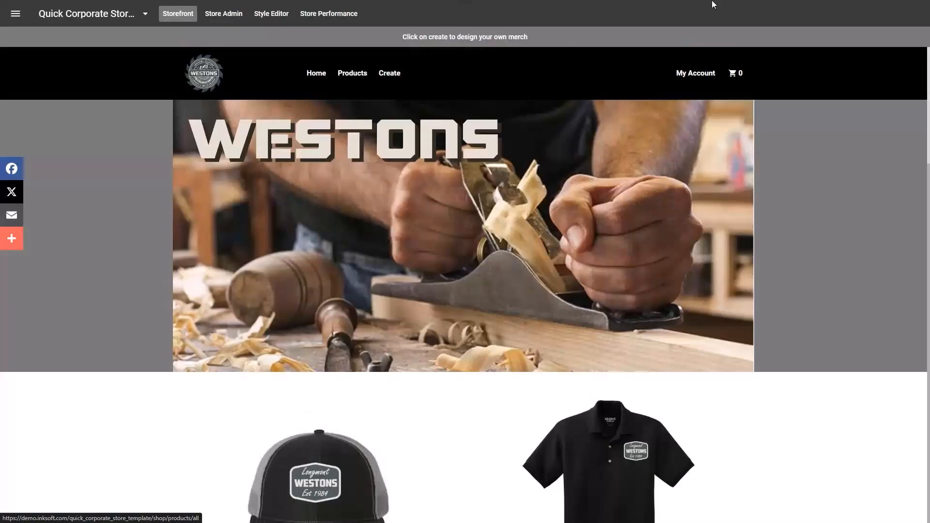
Step: Go back to the stores list and start cloning the Quick School Store Template
left_click(15, 13)
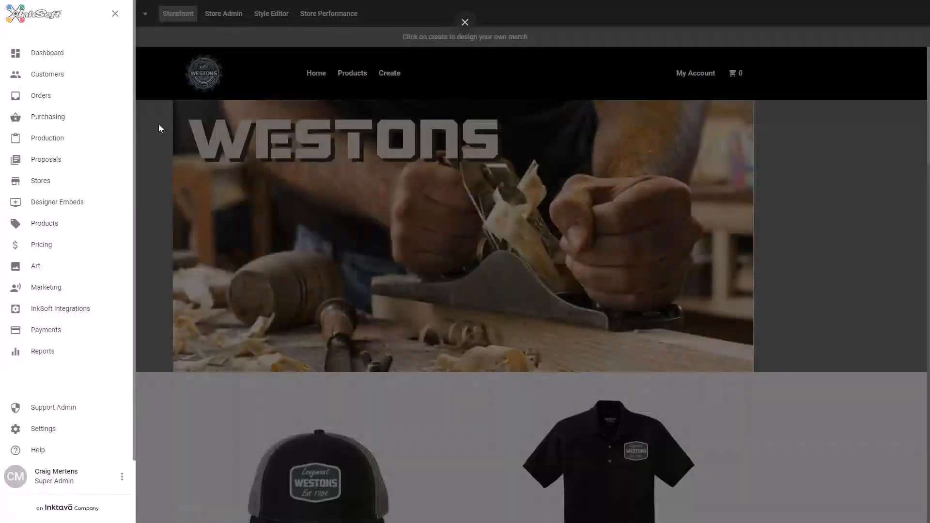
left_click(41, 182)
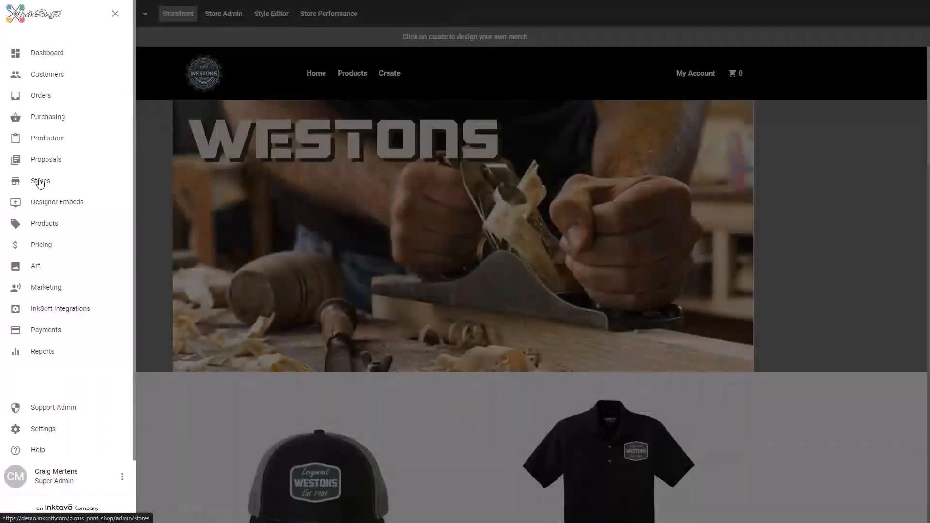
scroll(315, 279, "down", 4)
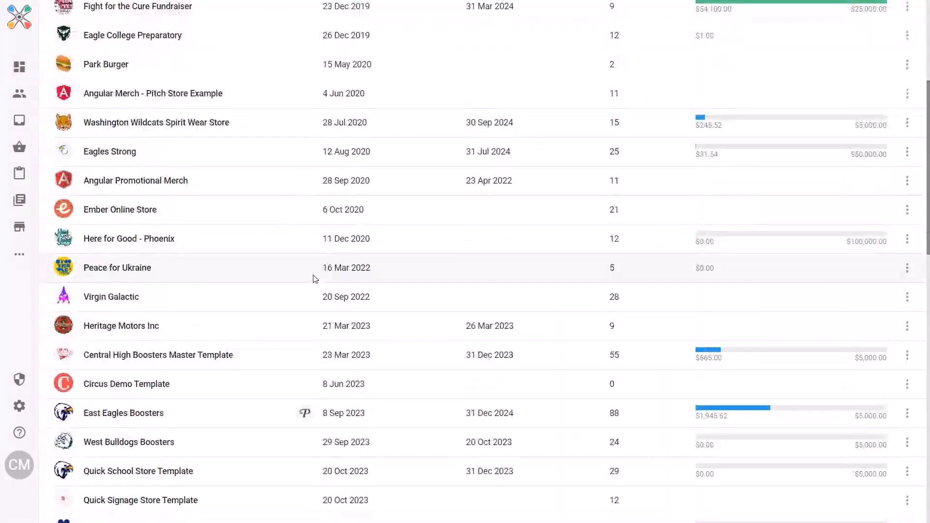
scroll(315, 279, "down", 4)
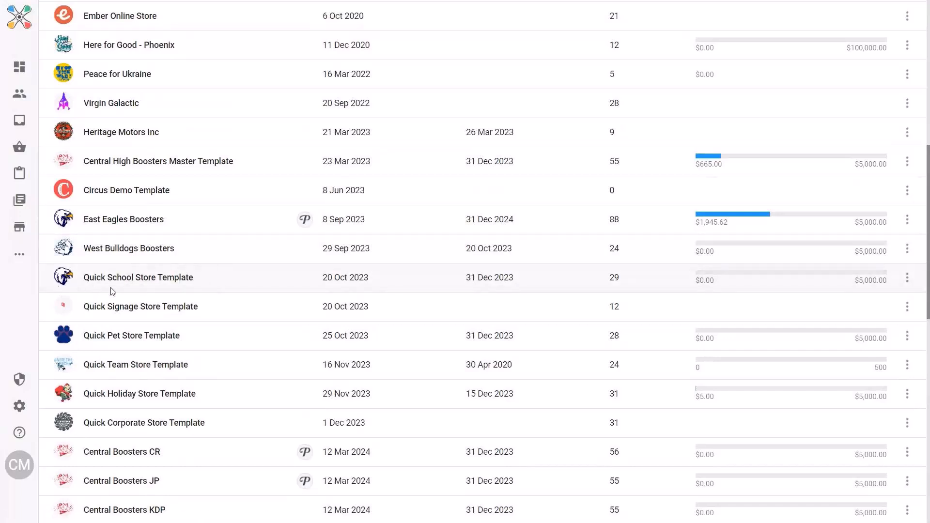
left_click(907, 280)
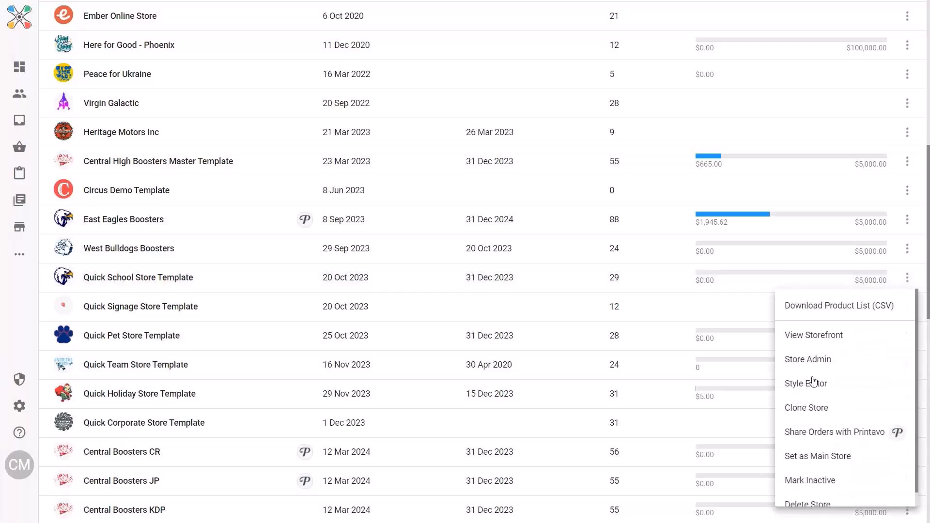
left_click(796, 410)
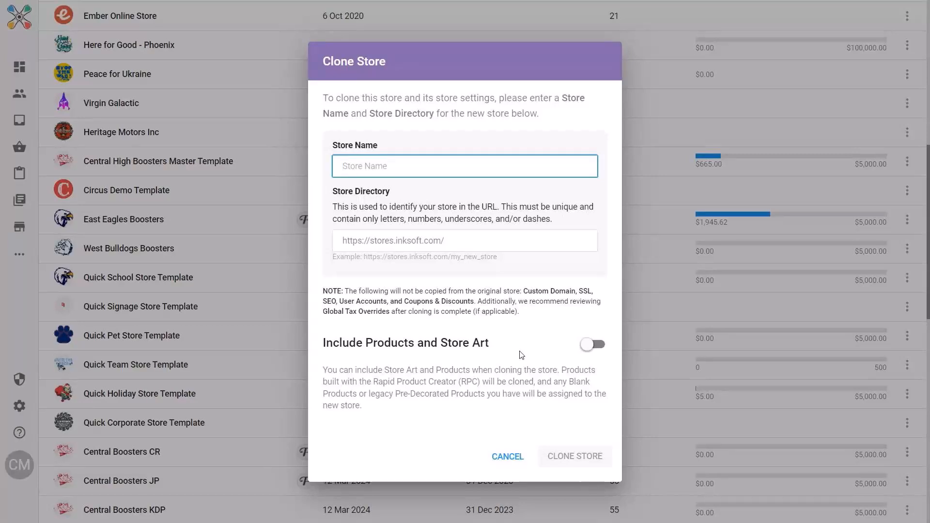
Step: Include products and store art in the clone and name the new store "Central Cougars Fall 24"
left_click(593, 347)
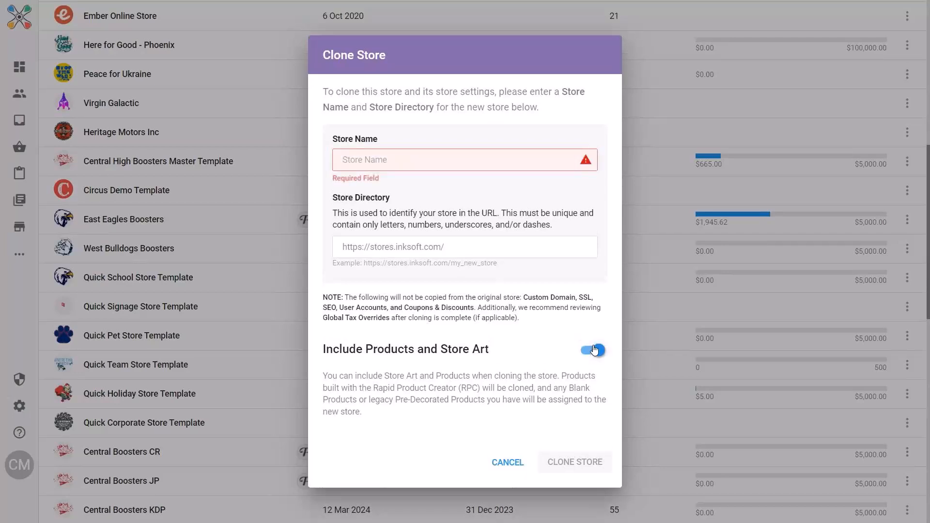
left_click(371, 160)
type("W")
key("BackSpace")
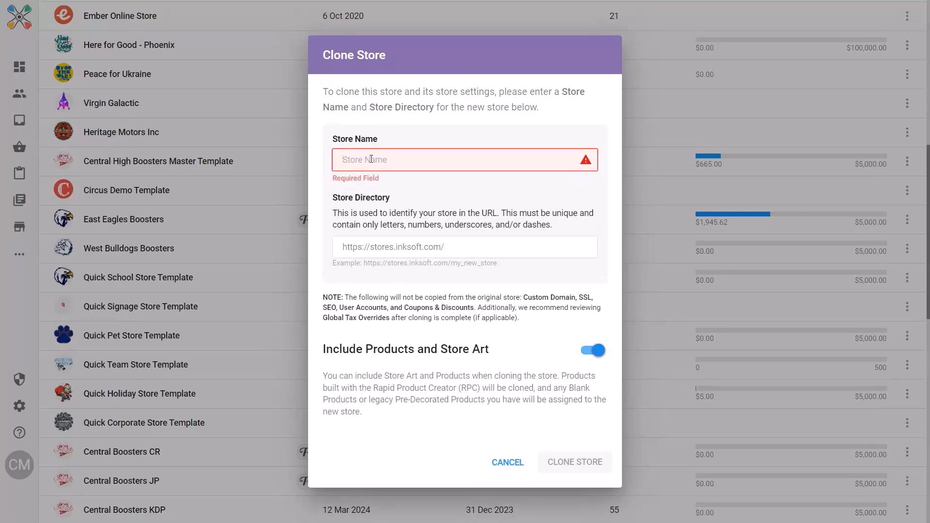
type("Central")
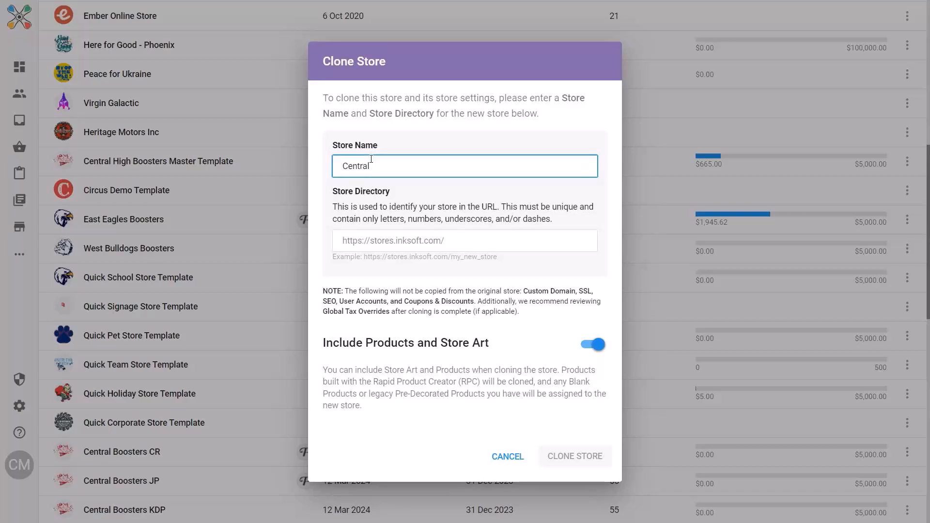
type(" Cougars Fall 24")
Step: Set the store directory to Central_Cougars_Fall_24, copied from the store name with underscores for spaces, and clone the store
left_click_drag(431, 166, 338, 159)
key("ctrl+c")
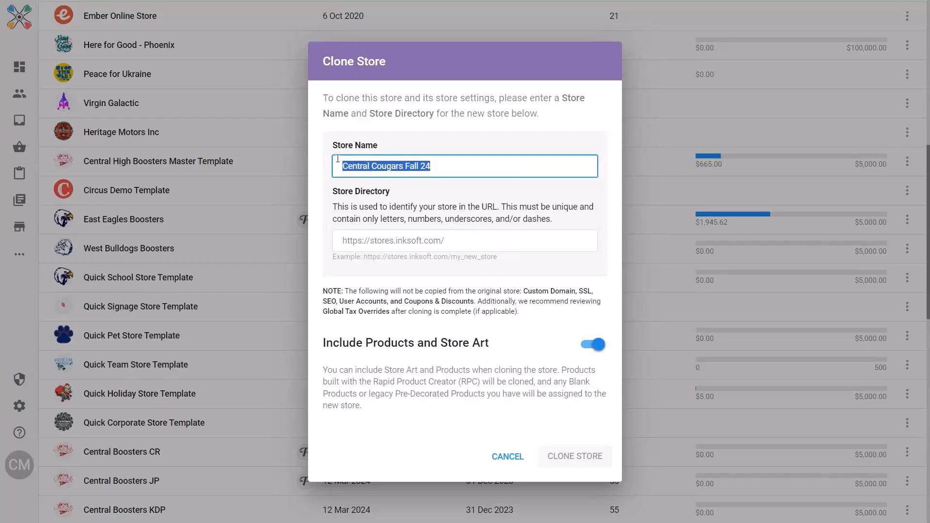
left_click(455, 239)
key("ctrl+v")
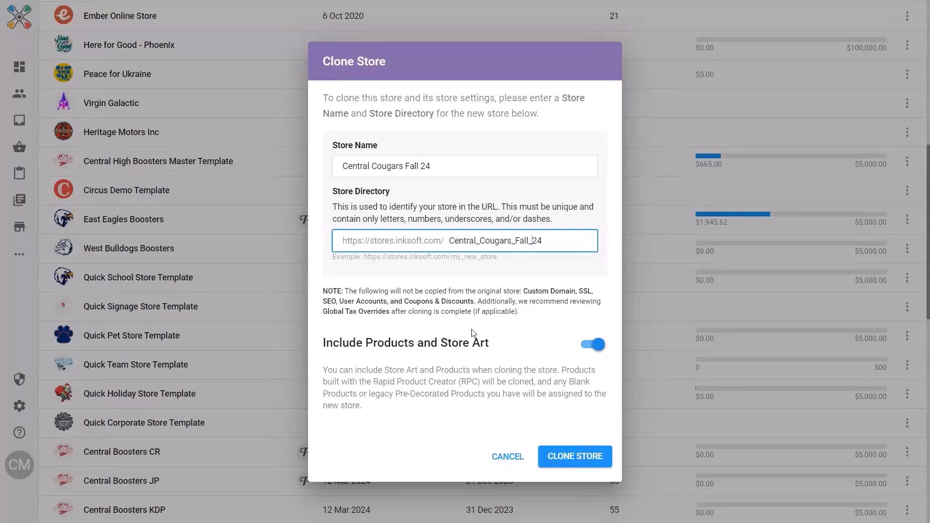
left_click(574, 463)
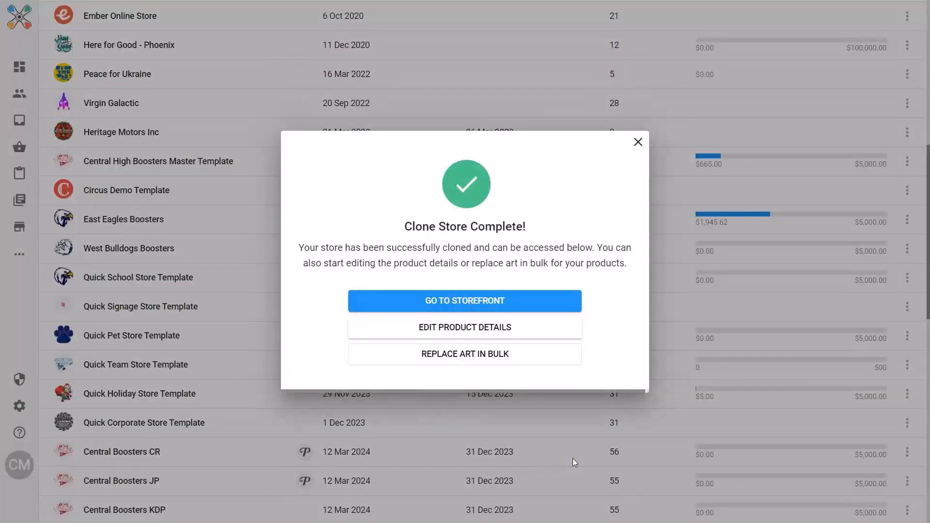
Step: Start bulk art replacement, choosing a print file for Eagles 01 PDF.pdf and browsing to the Central Cougars folder in Stores Files
left_click(482, 357)
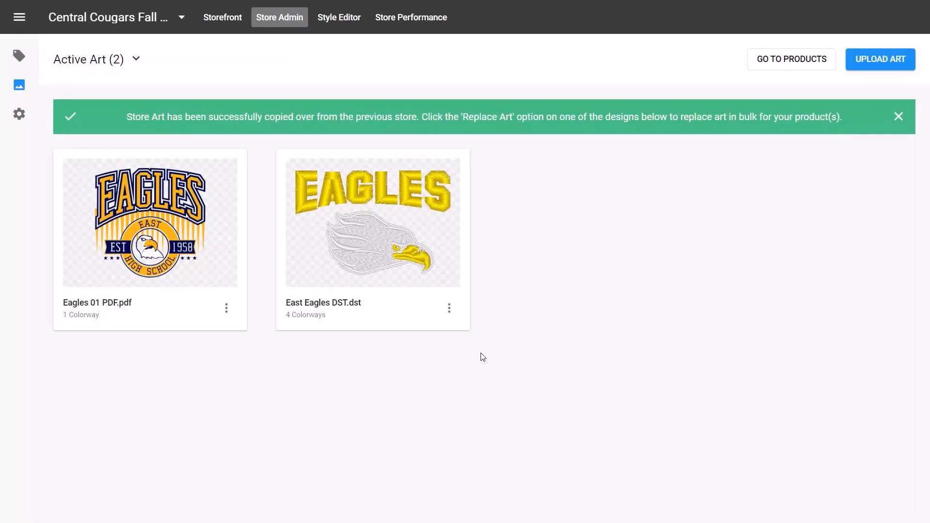
left_click(227, 309)
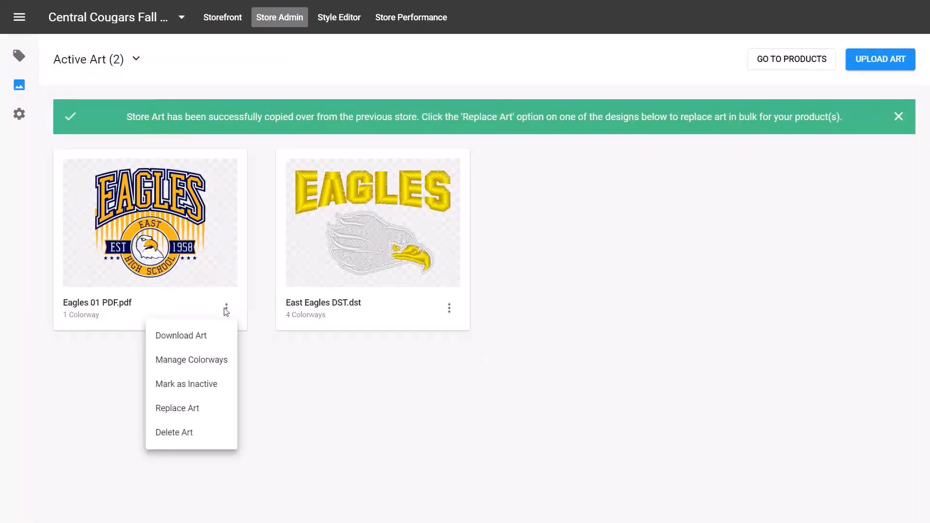
left_click(178, 416)
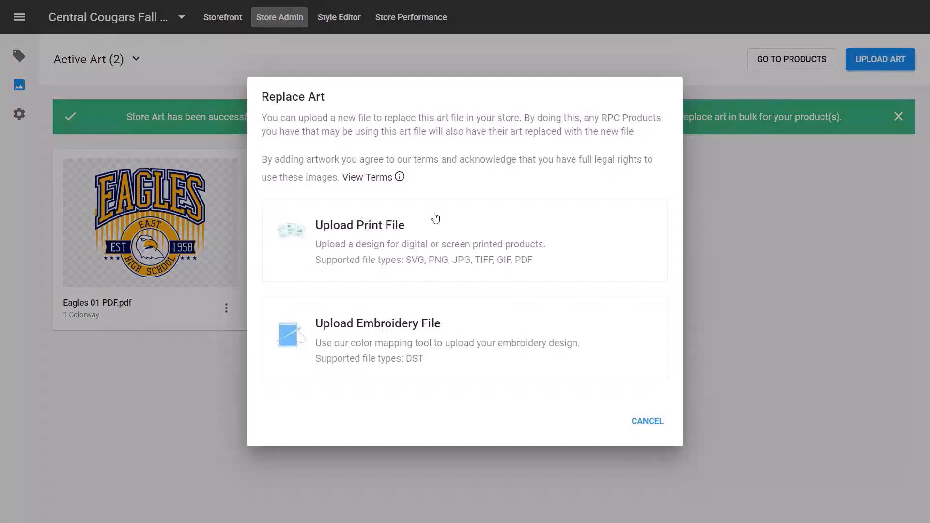
left_click(396, 246)
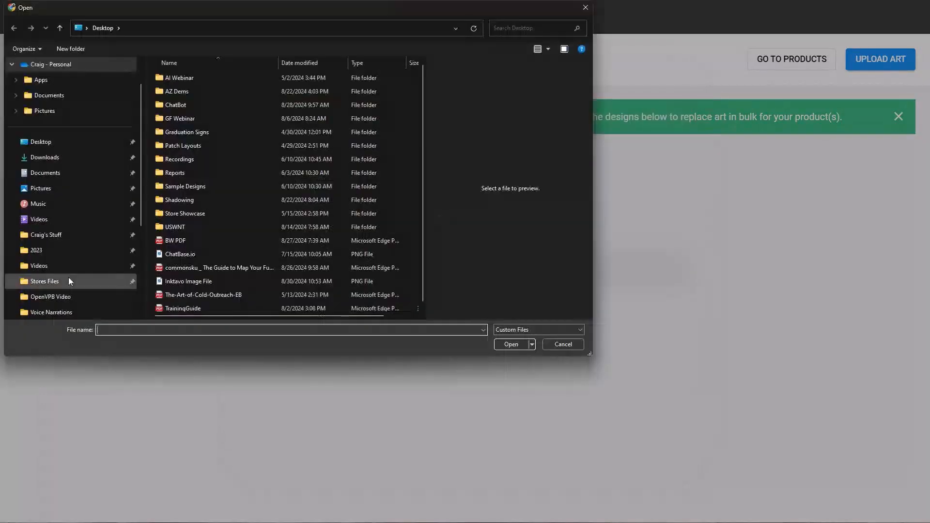
left_click(58, 286)
left_click(196, 118)
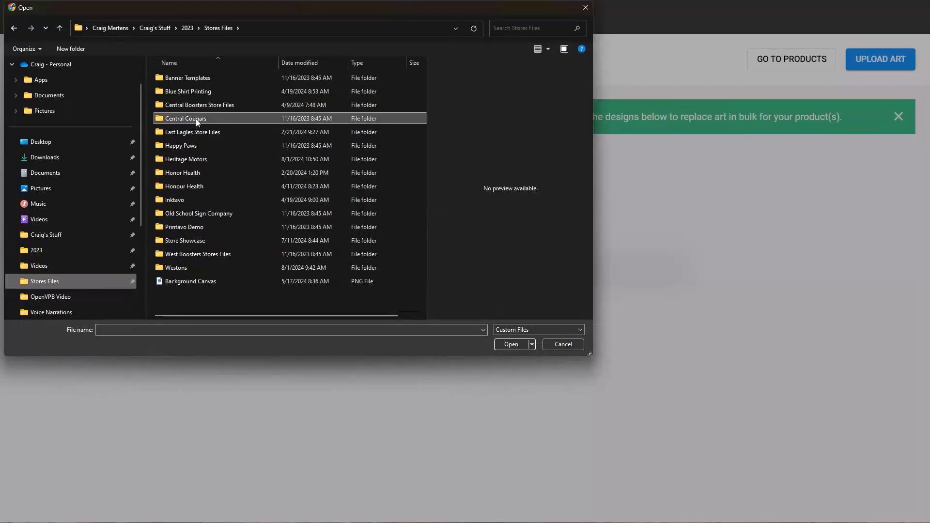
double_click(195, 119)
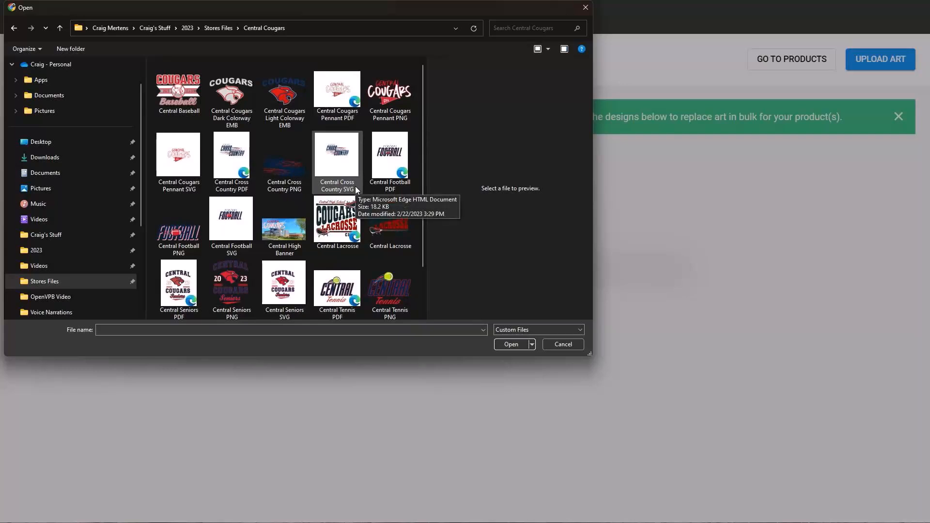
Step: Replace Eagles 01 PDF.pdf with the Cougars Crest print file, accept the product updates and stay in store art
scroll(356, 186, "down", 2)
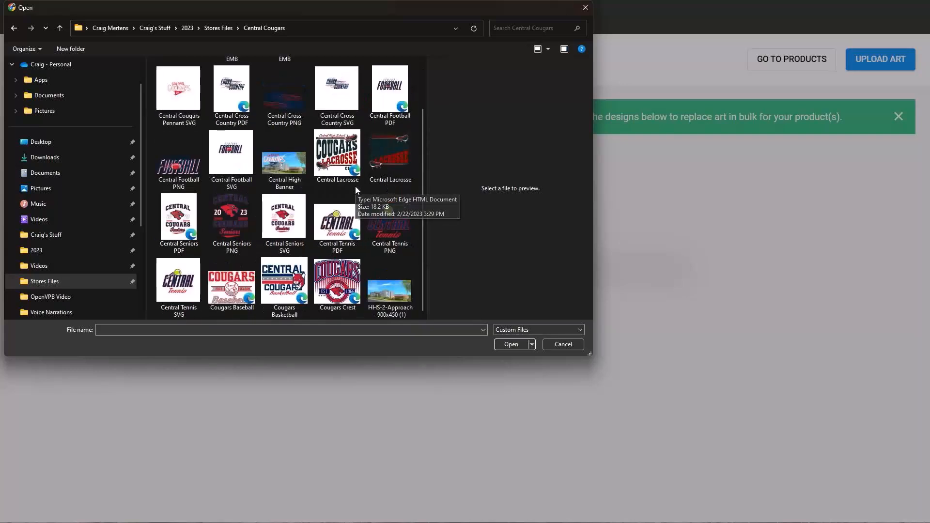
left_click(338, 288)
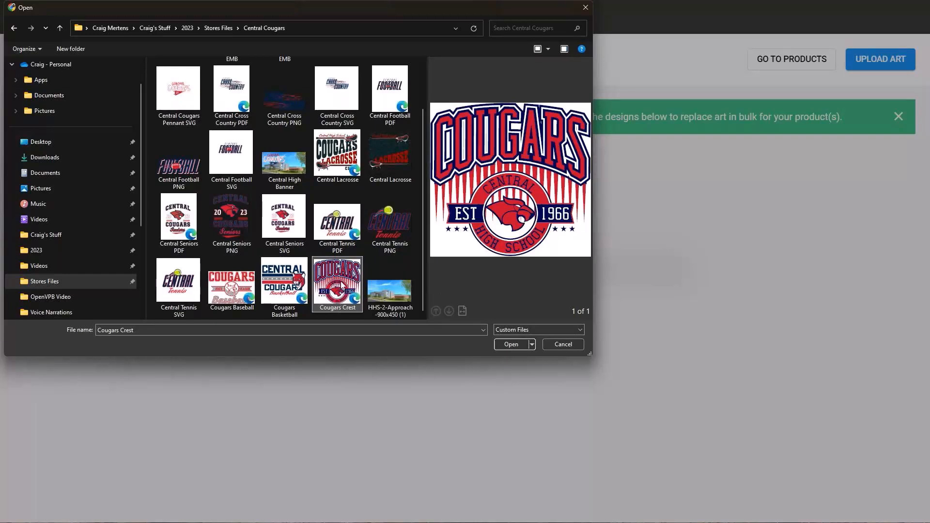
left_click(512, 345)
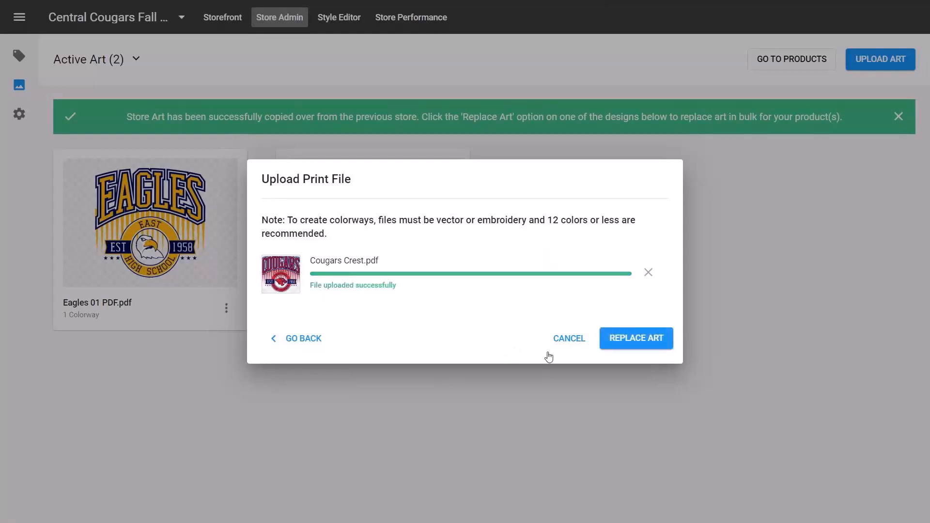
left_click(636, 347)
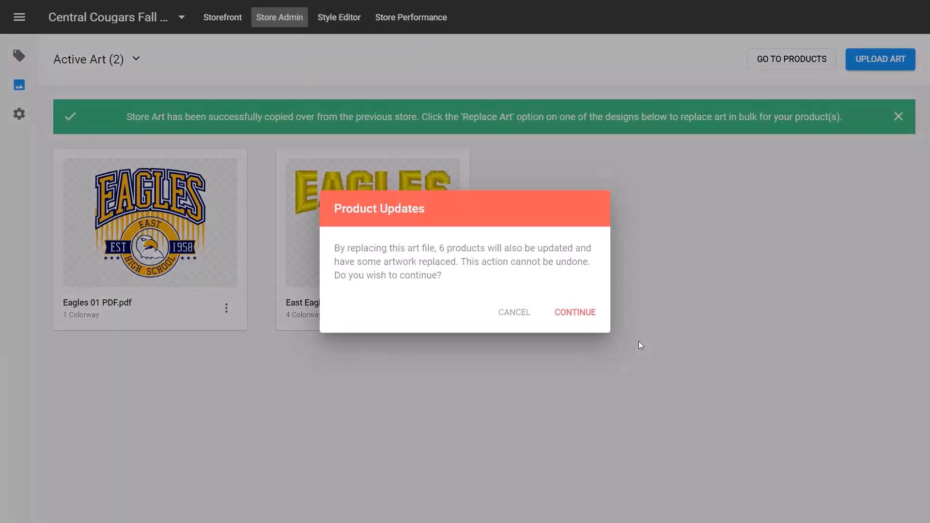
left_click(575, 313)
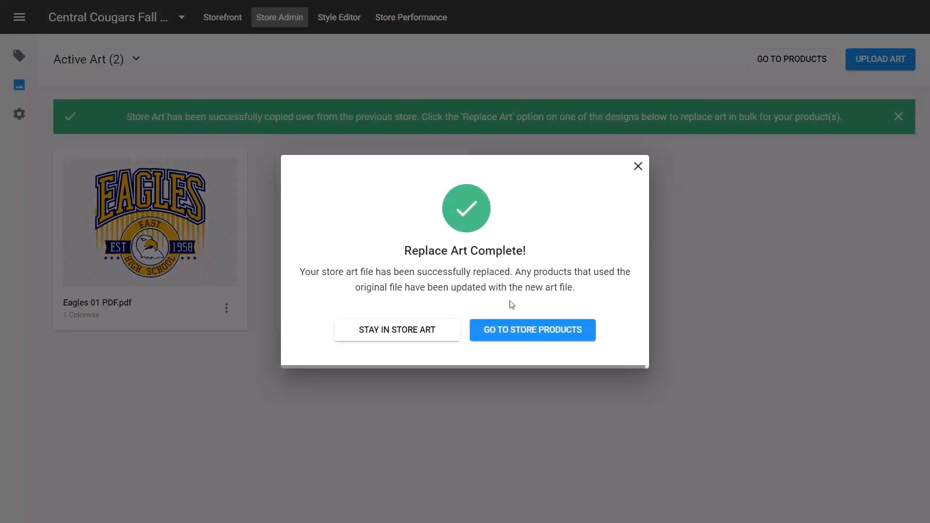
left_click(431, 334)
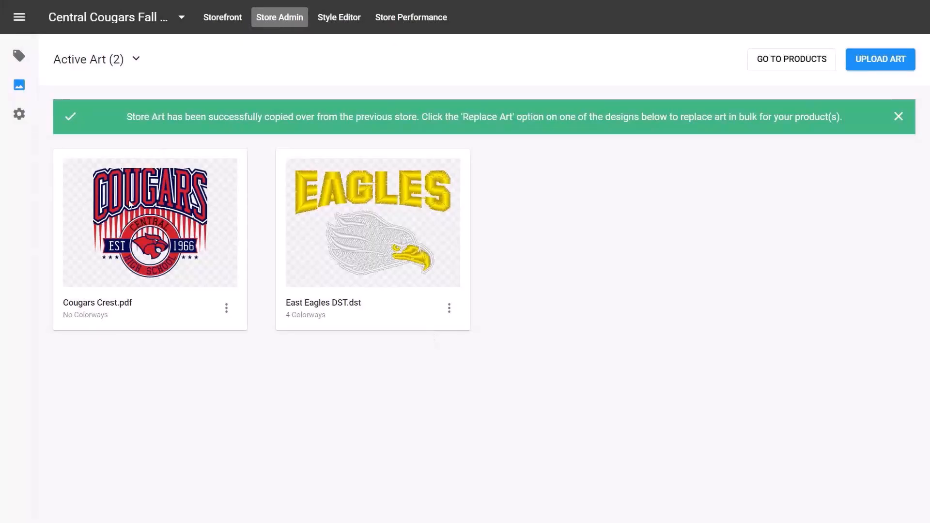
Step: Replace Cougars Crest.pdf with the Central Football PDF print file, accept the product updates and stay in store art
left_click(227, 308)
left_click(190, 408)
left_click(190, 408)
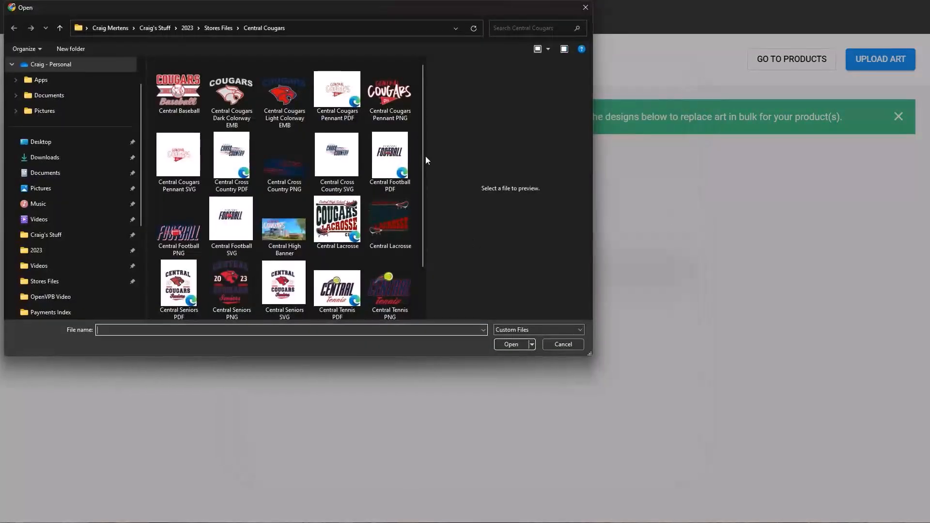
scroll(391, 246, "down", 1)
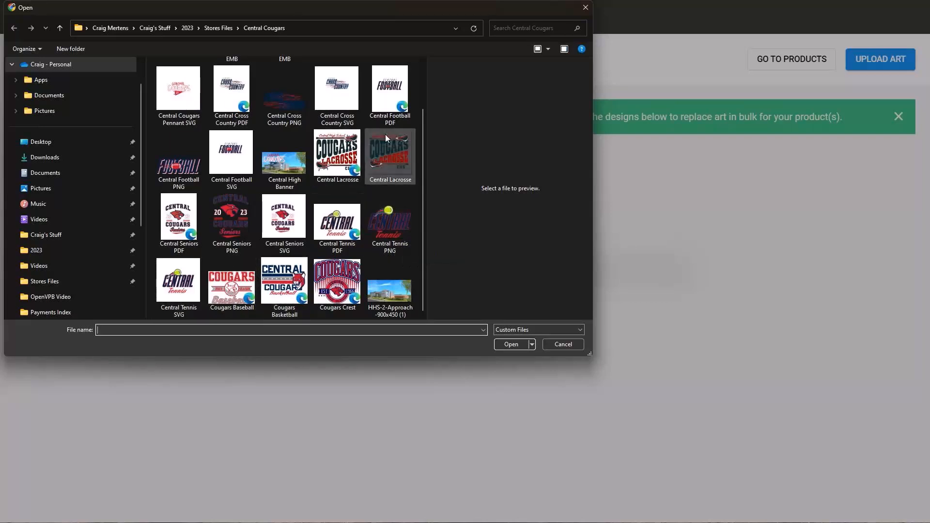
left_click(390, 92)
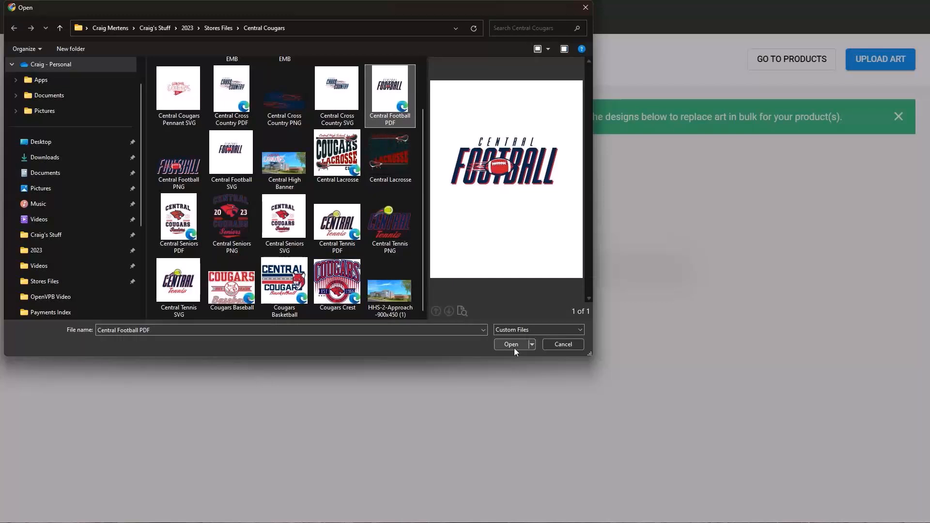
left_click(512, 344)
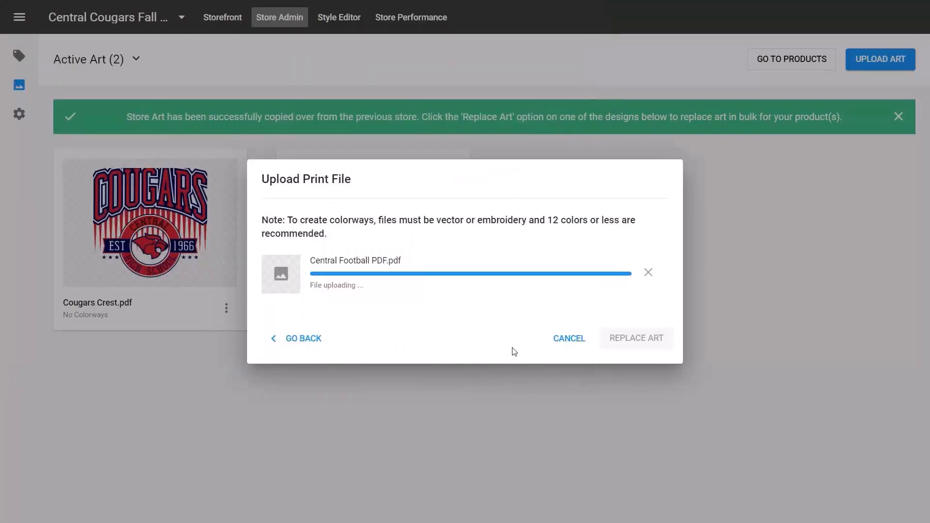
left_click(576, 314)
left_click(392, 334)
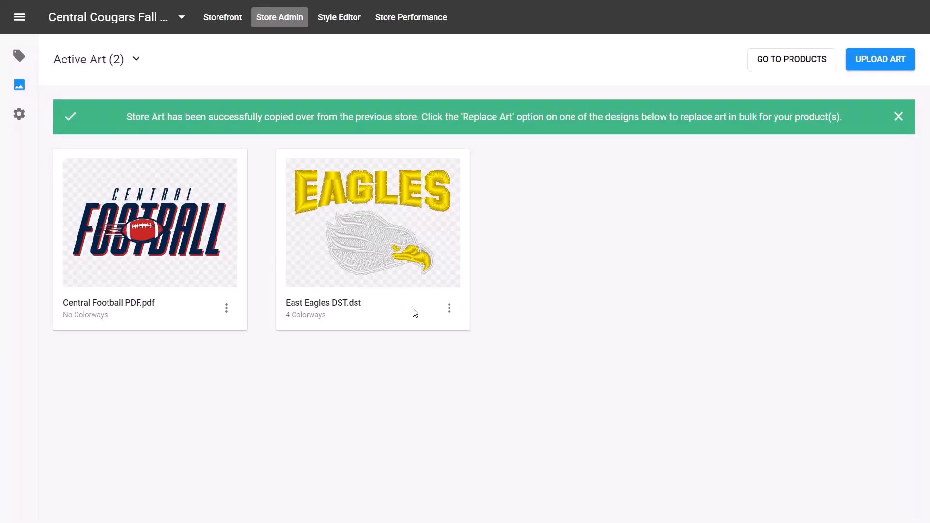
Step: Start replacing East Eagles DST.dst with the embroidery file Central Cougars Dark Colorway DST
left_click(450, 310)
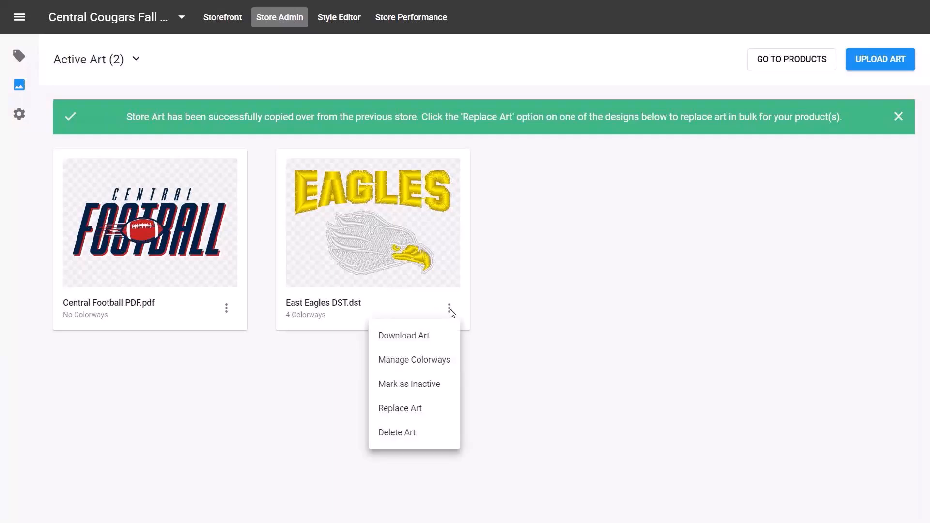
left_click(408, 411)
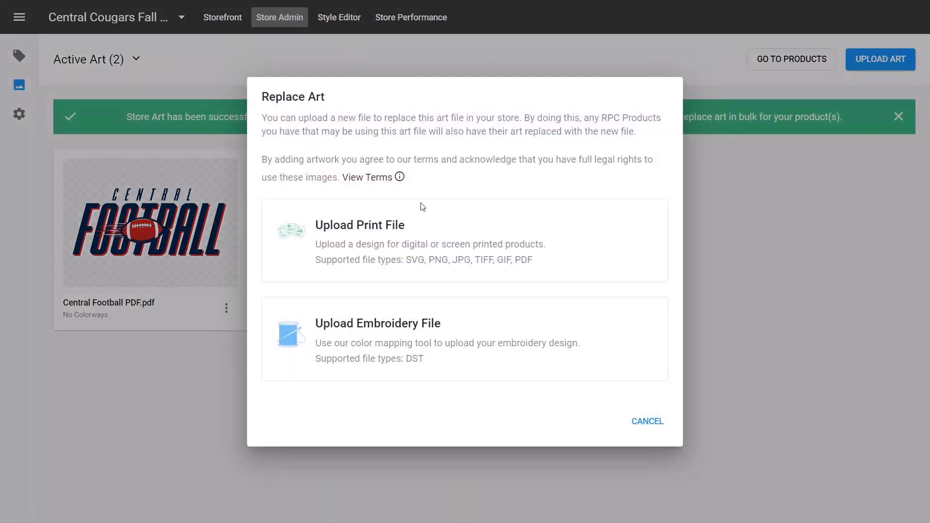
left_click(400, 339)
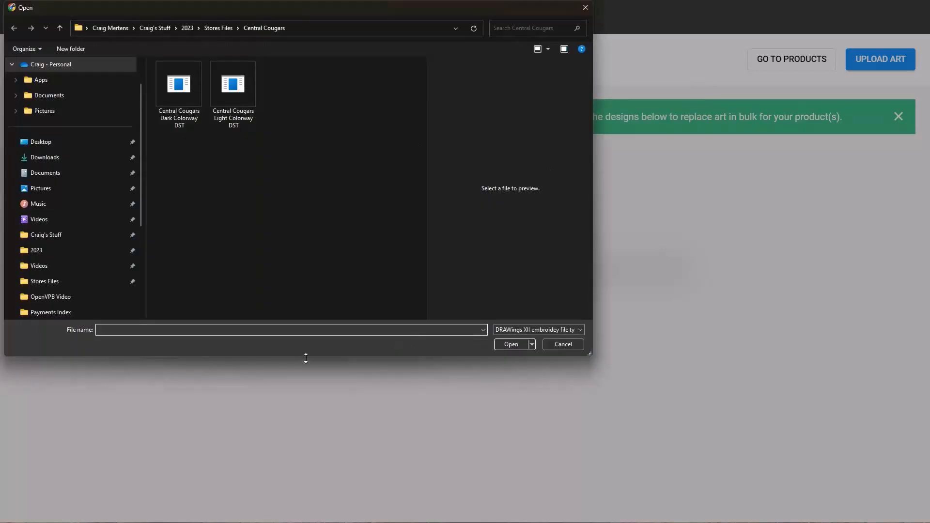
left_click(183, 87)
left_click(510, 345)
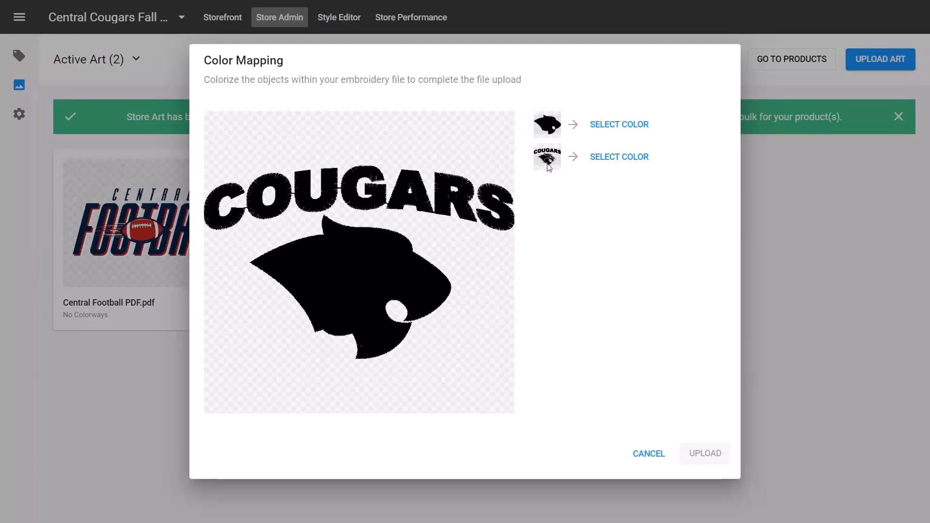
Step: Map the first embroidery object, the cougar's outline, to Madeira Poly thread 1801 Super White
left_click(613, 129)
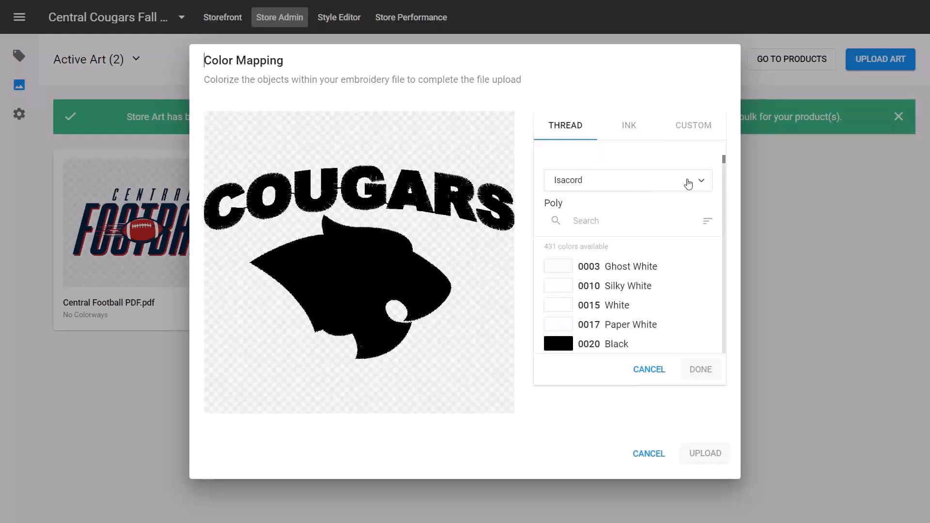
left_click(688, 183)
left_click(597, 228)
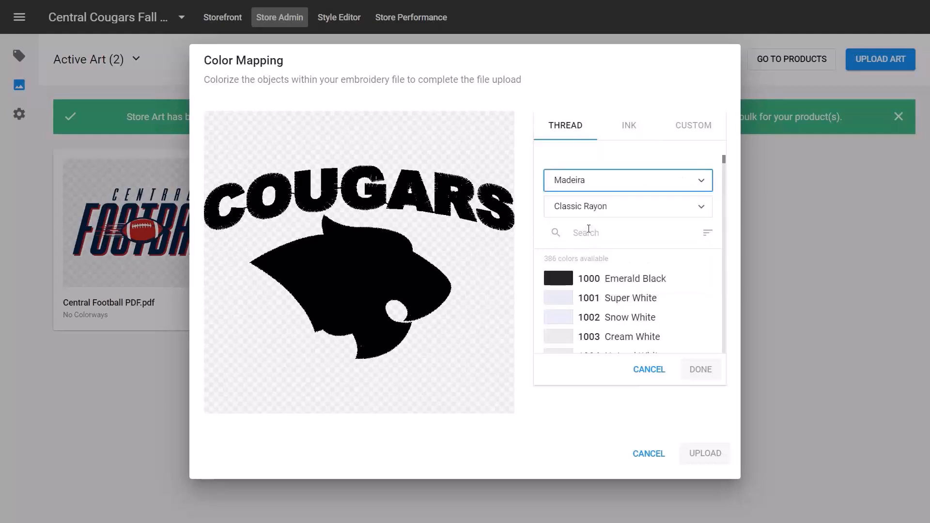
left_click(681, 209)
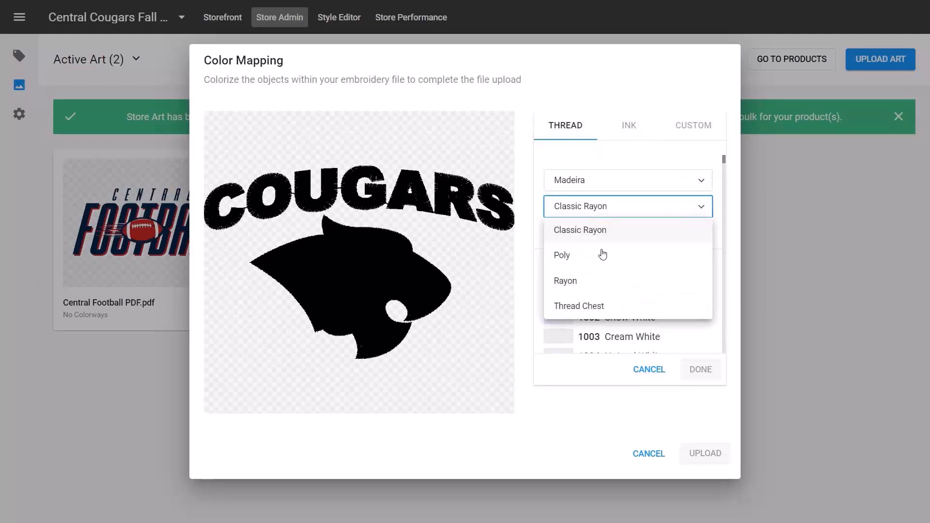
left_click(563, 259)
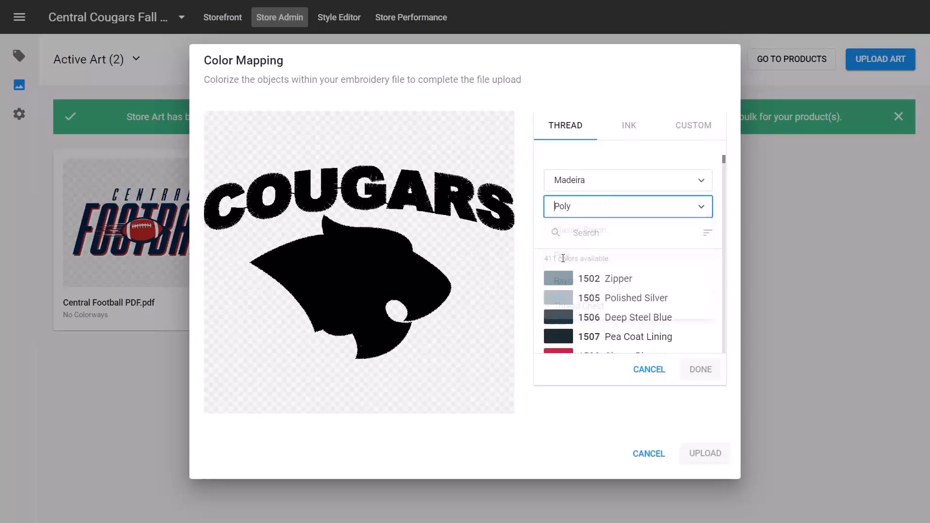
left_click(580, 233)
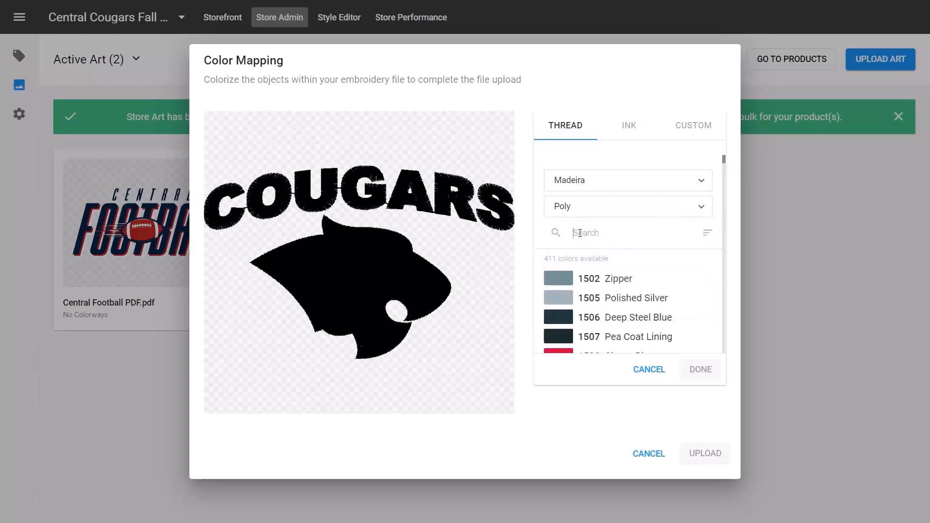
type("white")
left_click(614, 298)
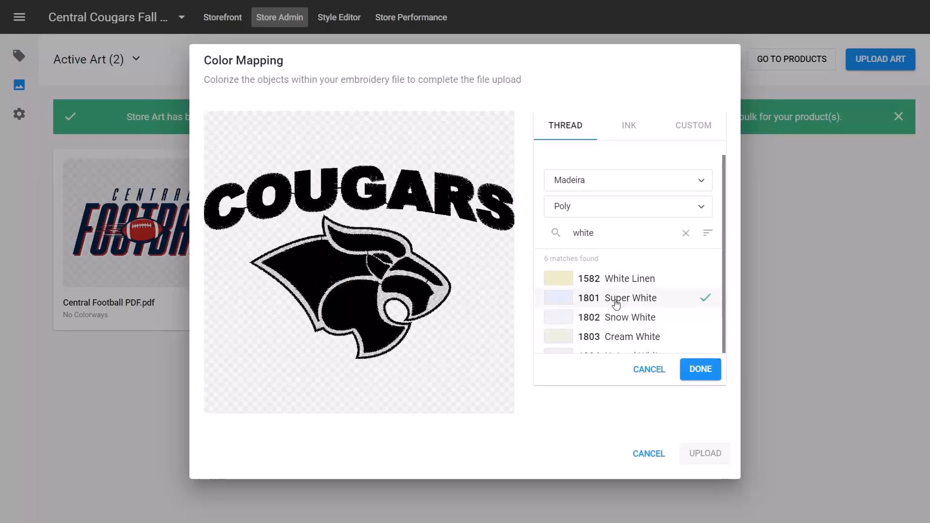
left_click(698, 370)
Step: Map the second embroidery object, the Cougars lettering and head fill, to Madeira Poly thread 1638 Barn Red
left_click(585, 233)
type("red")
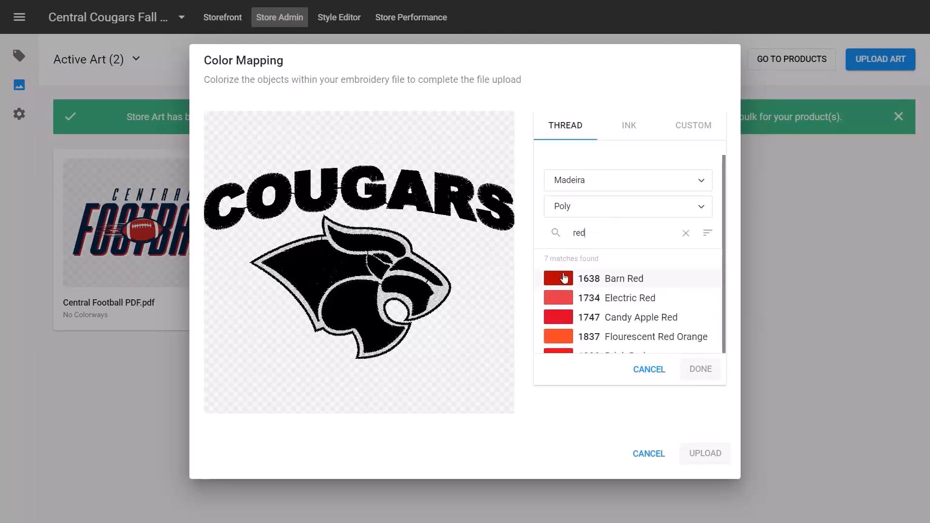
scroll(589, 295, "down", 1)
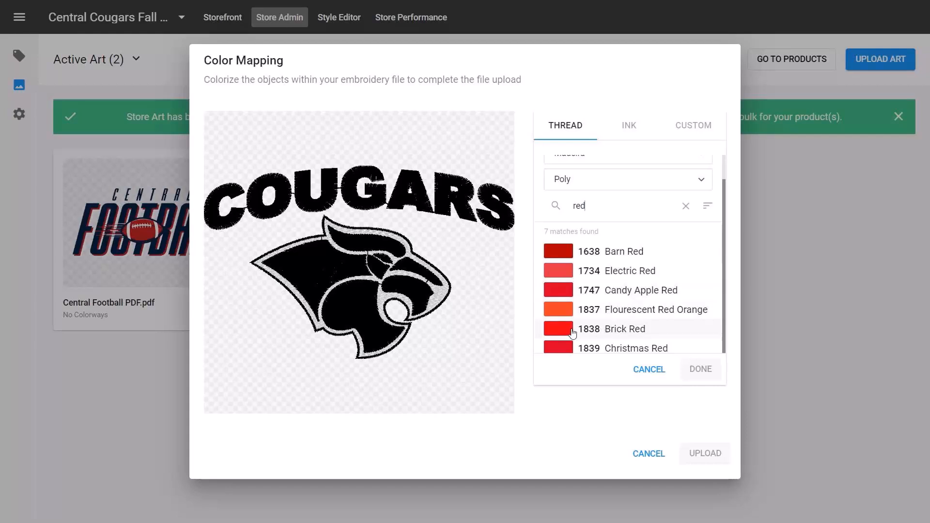
left_click(586, 251)
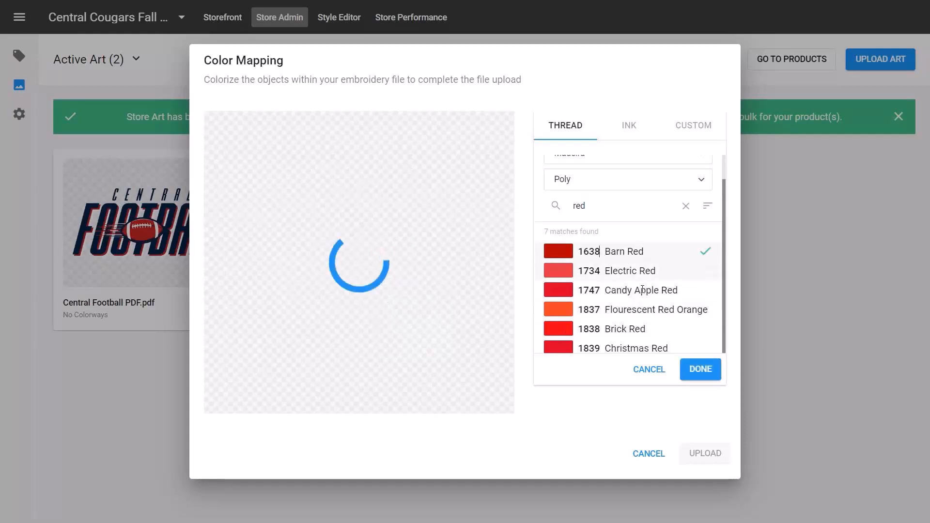
left_click(701, 370)
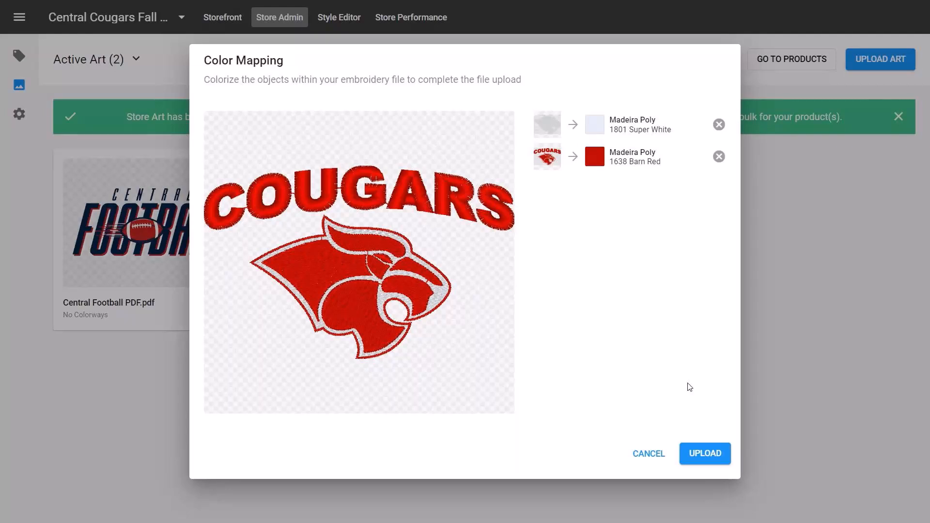
Step: Upload the color-mapped embroidery art, accept the product updates and go to the store products to review their previews
left_click(706, 457)
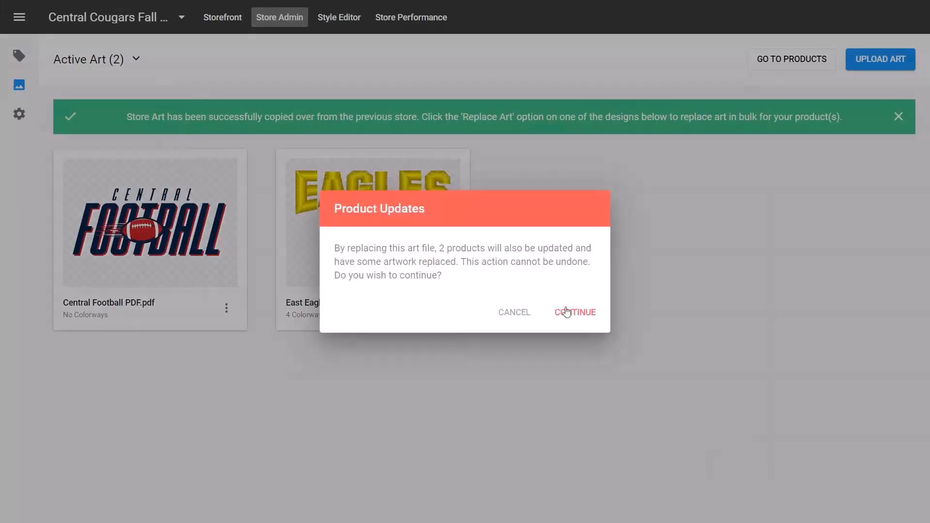
left_click(567, 314)
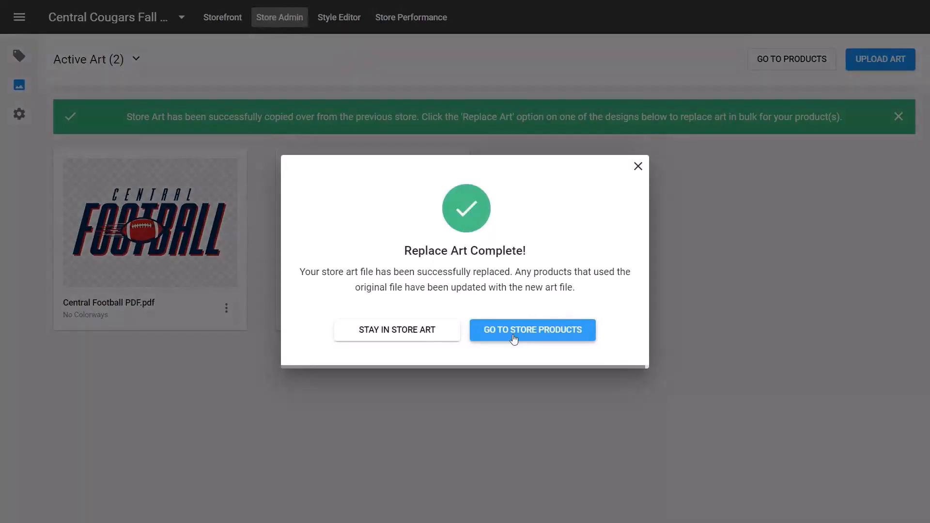
left_click(485, 335)
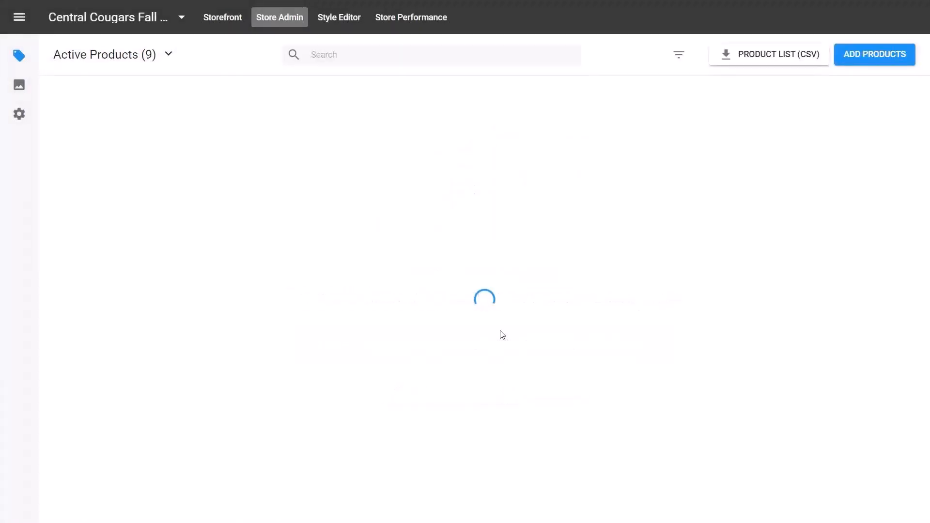
scroll(213, 413, "down", 2)
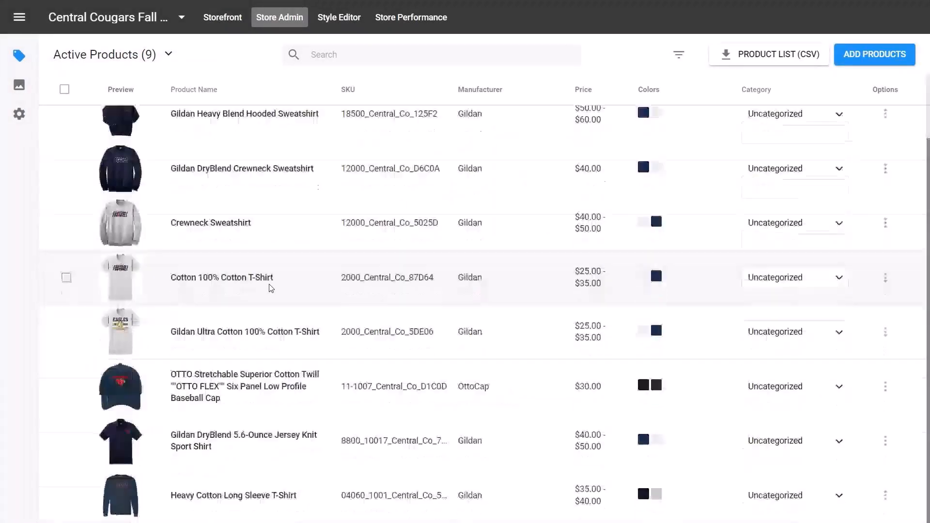
Step: Delete the Gildan Ultra Cotton 100% Cotton T-Shirt that still carries the Eagles art from the store
left_click(67, 332)
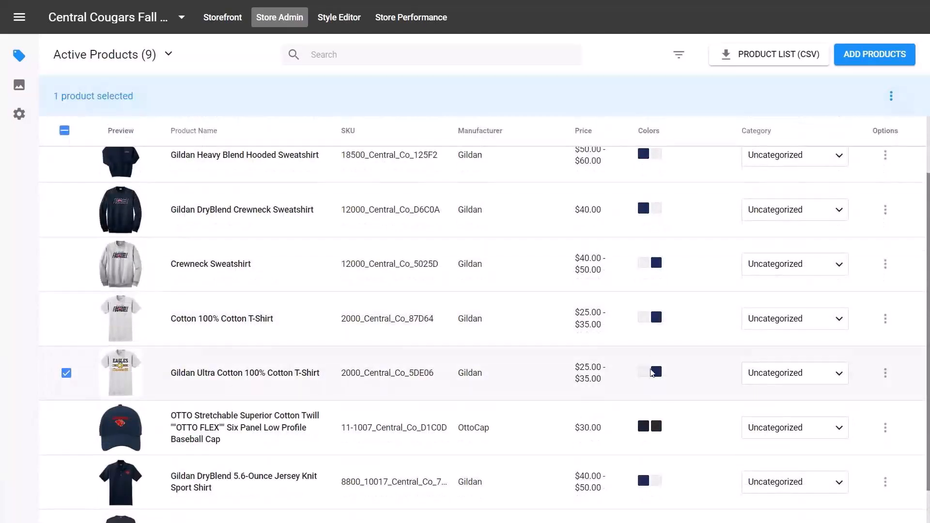
left_click(887, 374)
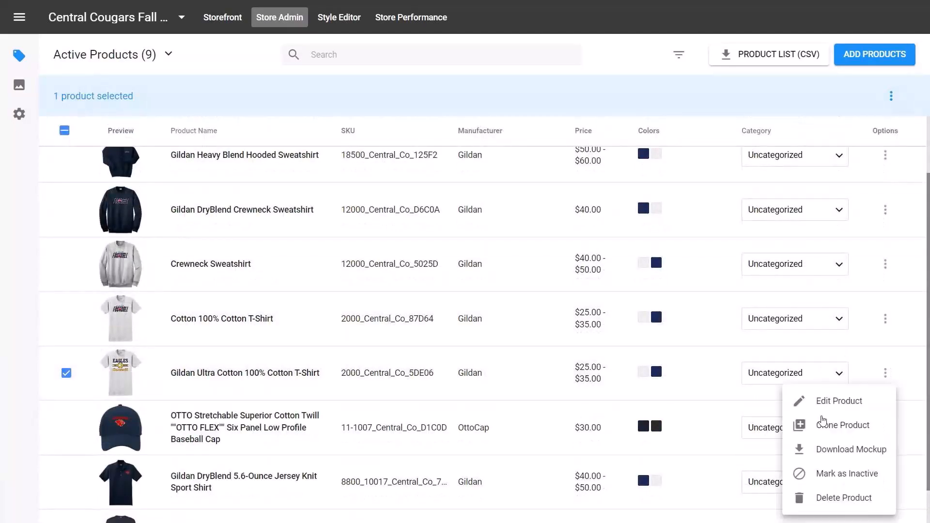
left_click(829, 500)
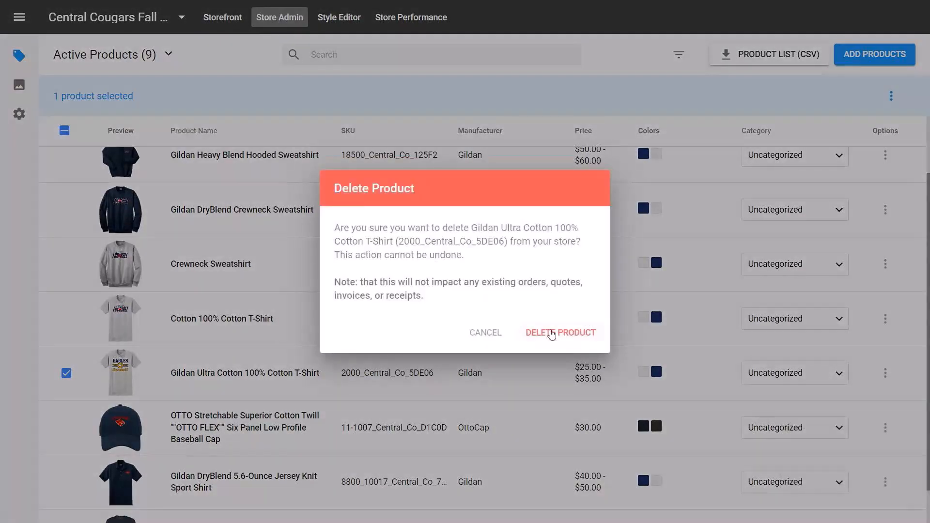
left_click(555, 331)
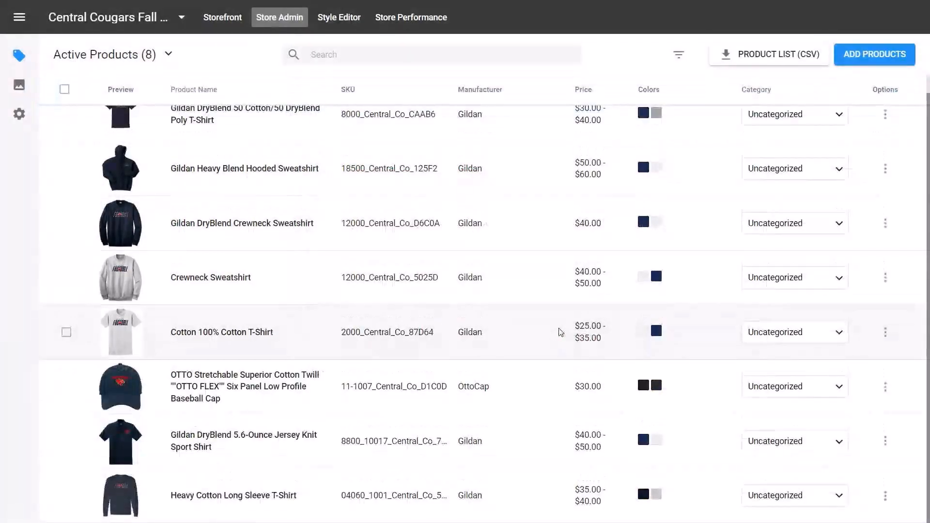
Step: Add Black to the selected colors in the design and styles of the Gildan DryBlend 50 Cotton/50 DryBlend Poly T-Shirt
scroll(560, 329, "up", 1)
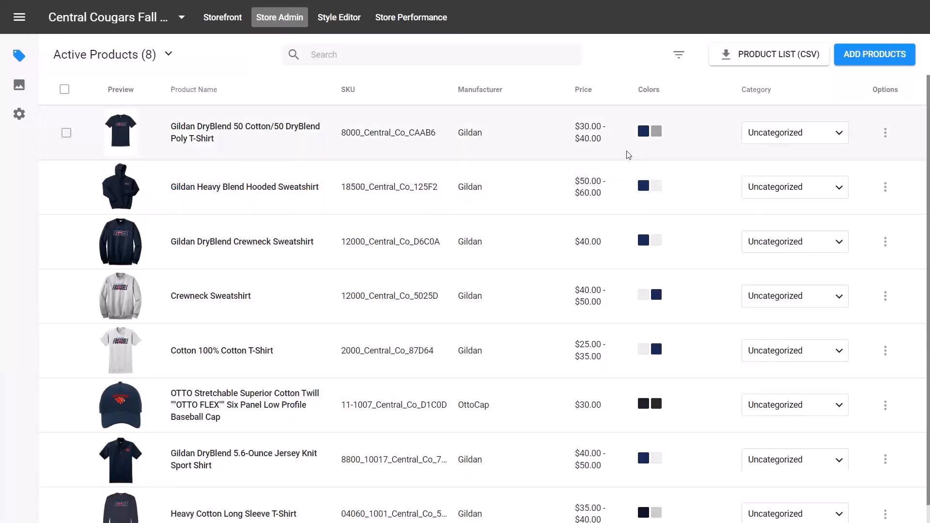
left_click(129, 129)
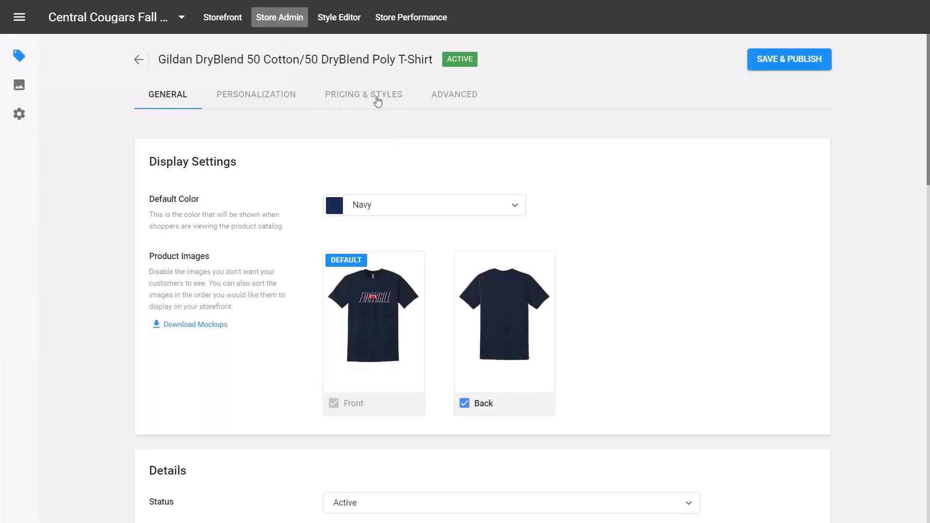
left_click(378, 100)
scroll(647, 339, "down", 5)
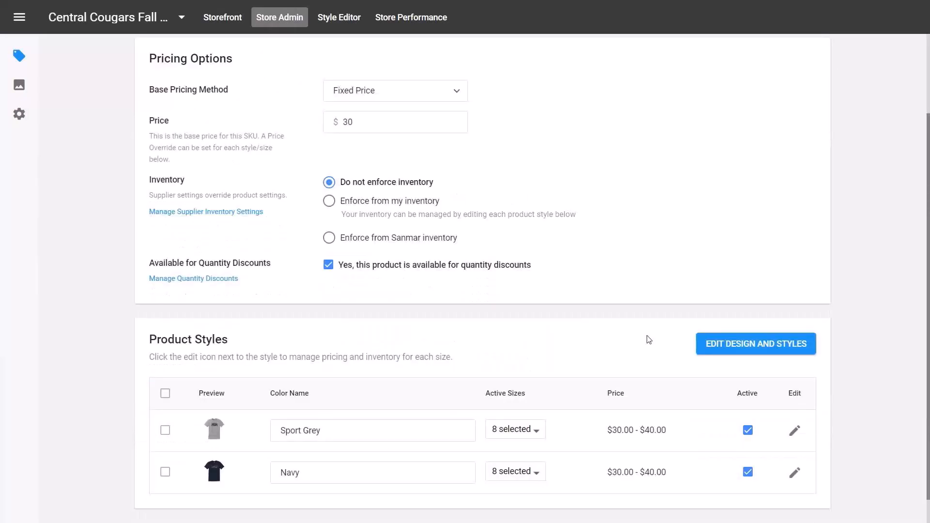
left_click(780, 320)
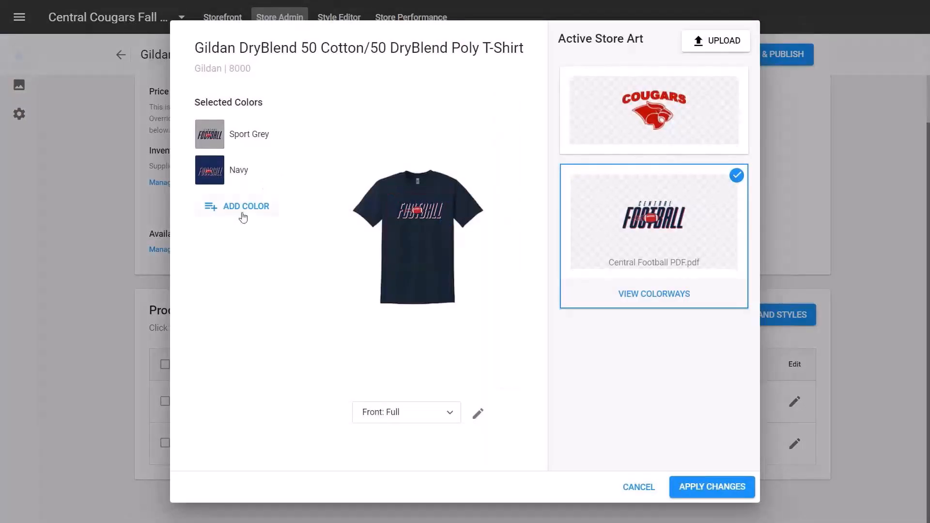
left_click(245, 212)
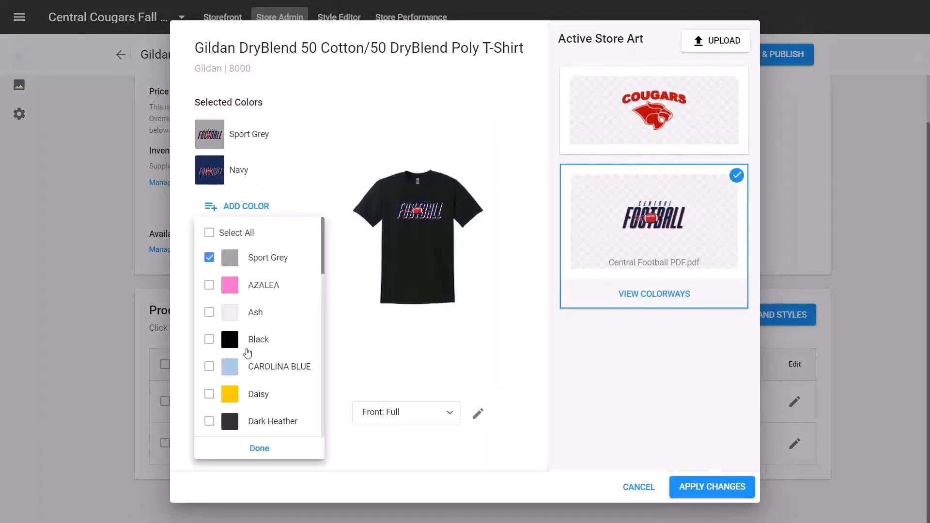
left_click(210, 340)
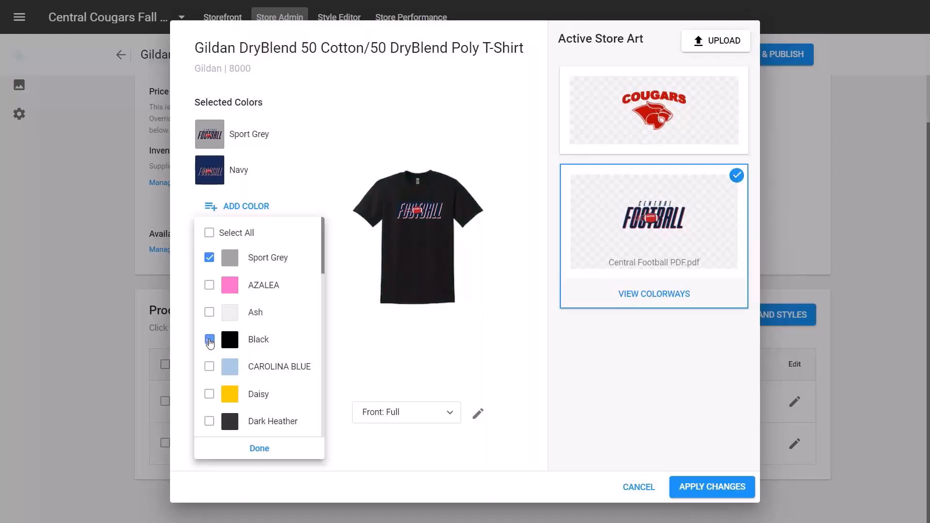
left_click(262, 449)
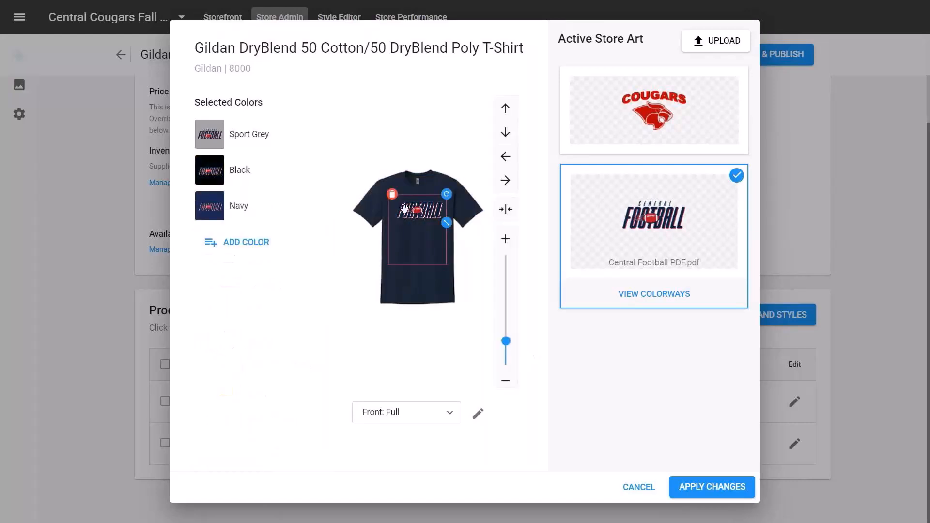
Step: Create a new colorway of the Central Football PDF art that replaces its navy color, starting from the Black shirt
left_click(217, 129)
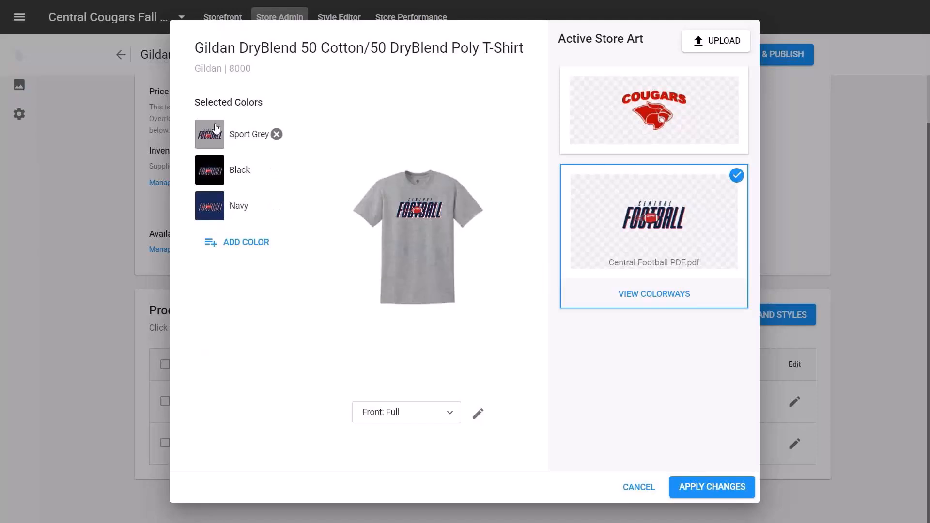
left_click(211, 171)
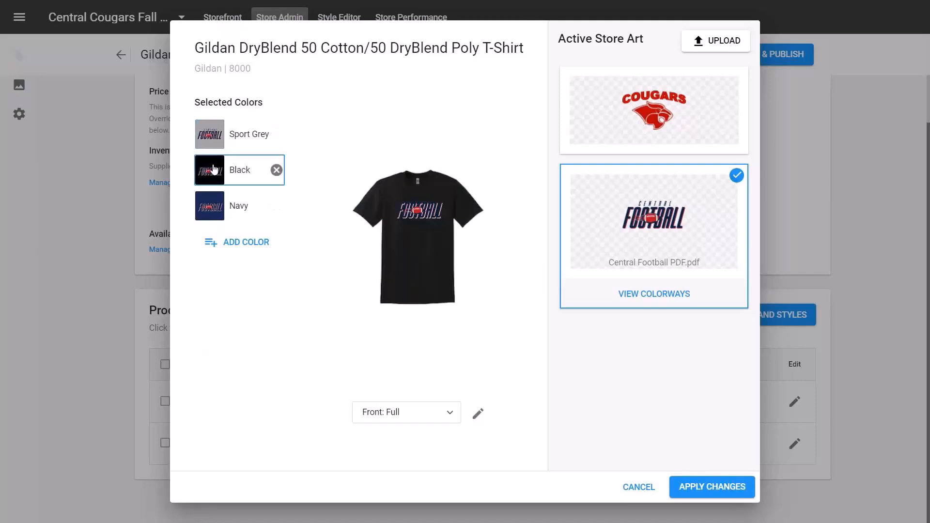
left_click(657, 303)
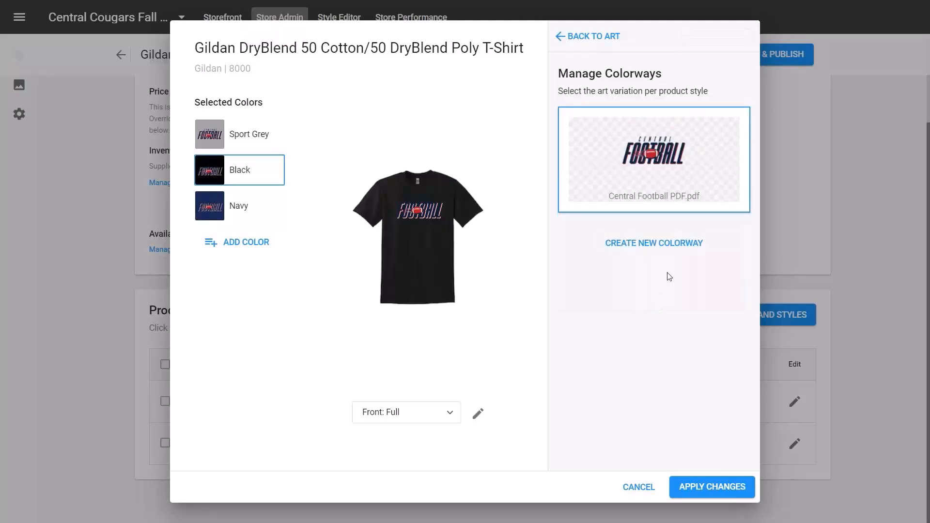
left_click(659, 246)
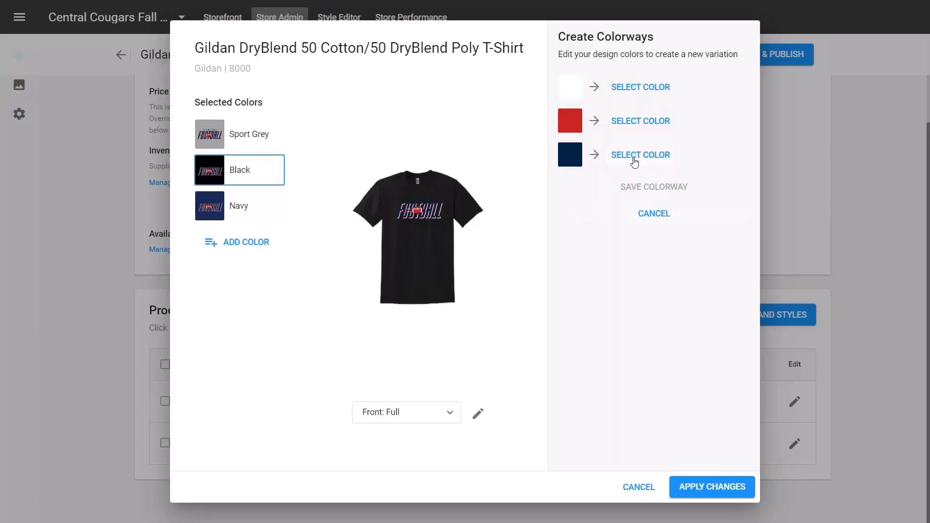
left_click(635, 160)
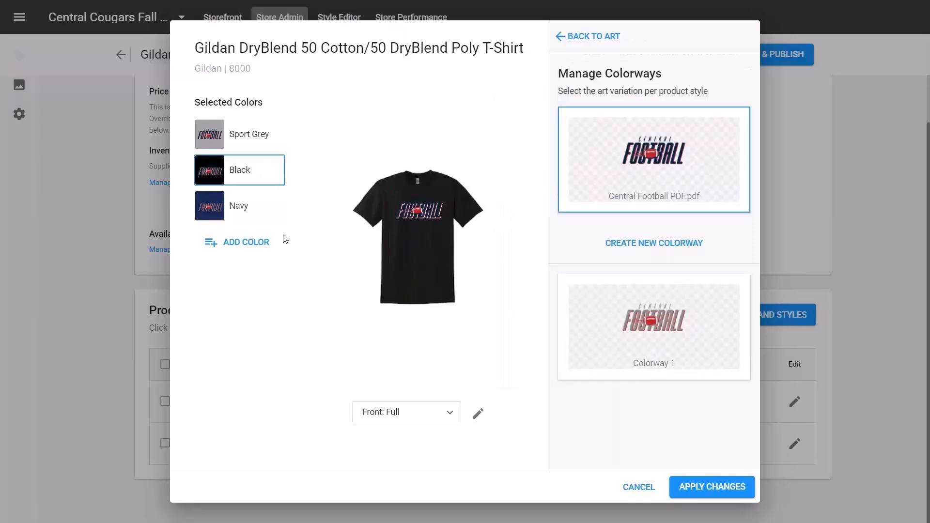
Step: Assign Colorway 1 to the Black and Navy shirts, apply the changes and publish the product
mouse_move(216, 169)
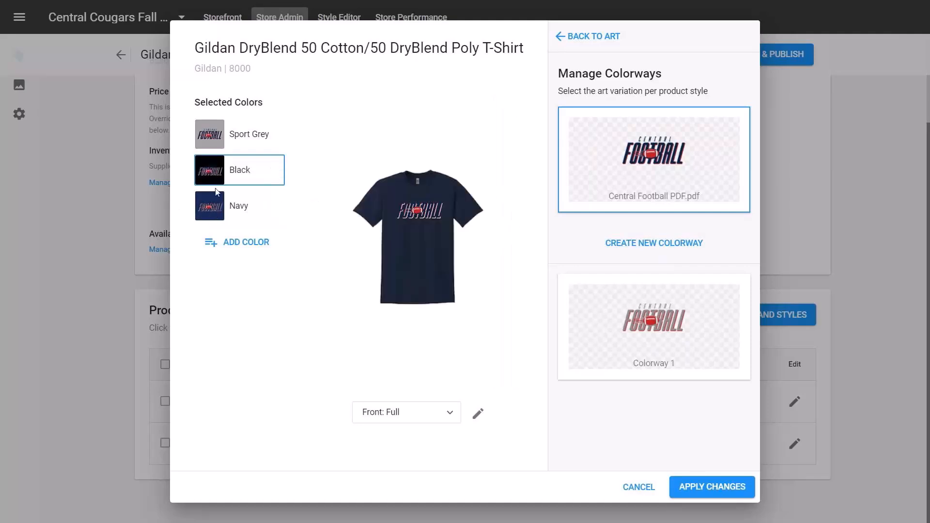
left_click(626, 318)
left_click(208, 206)
left_click(643, 325)
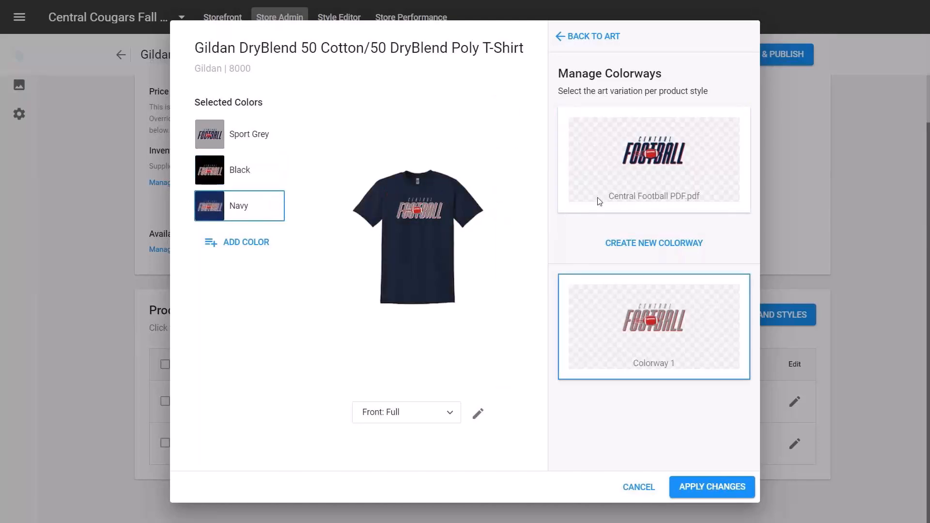
left_click(692, 491)
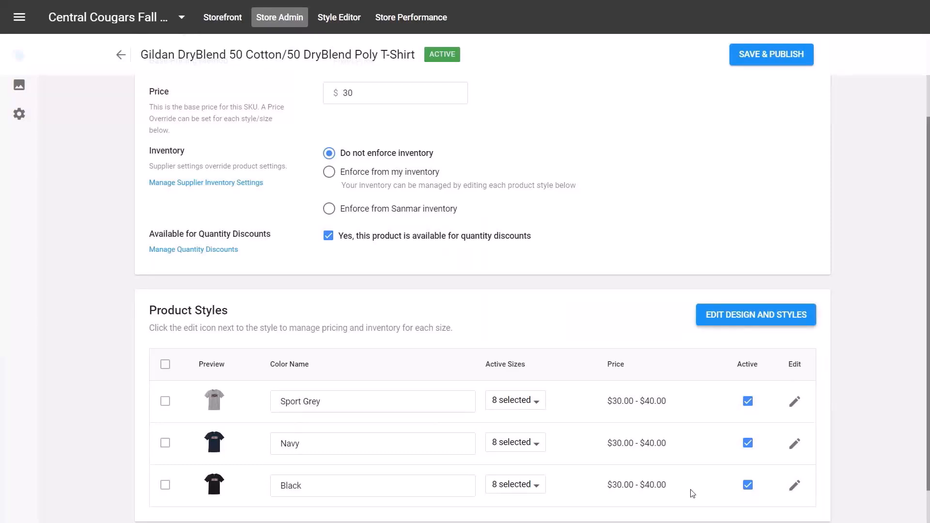
left_click(763, 62)
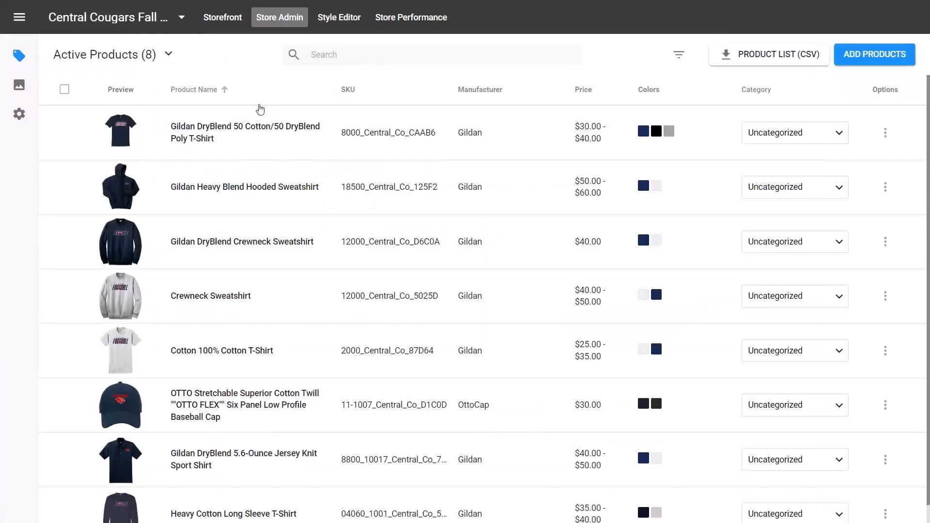
Step: Open the DryBlend T-shirt and DryBlend Crewneck Sweatshirt together for product detail editing and go to bulk art replacement
left_click(66, 133)
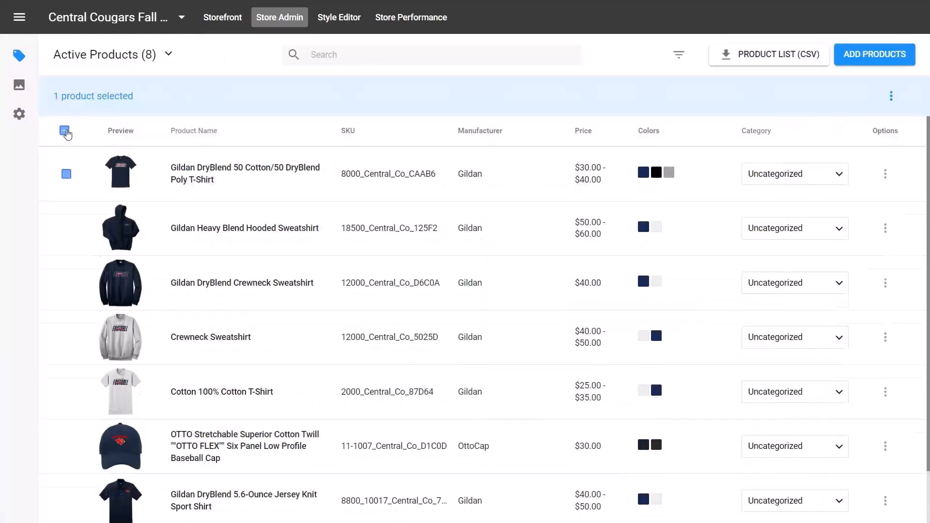
left_click(67, 283)
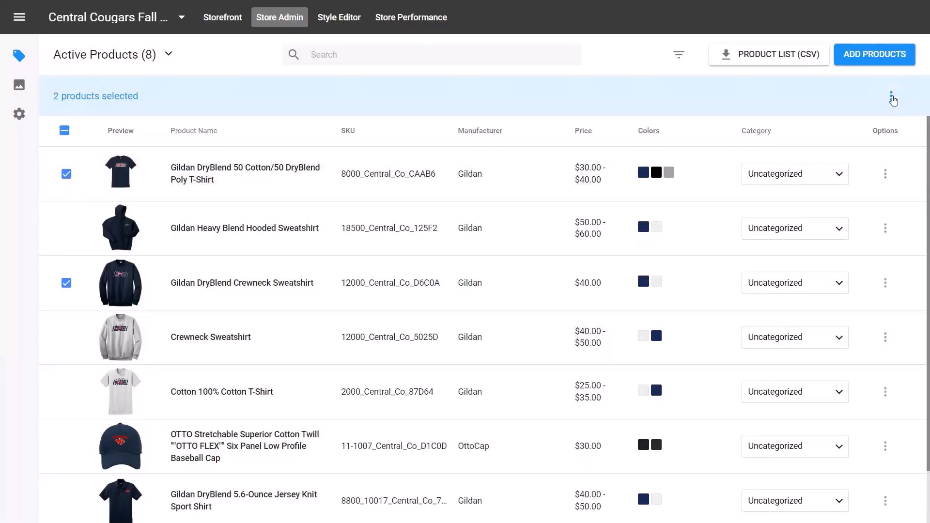
left_click(892, 96)
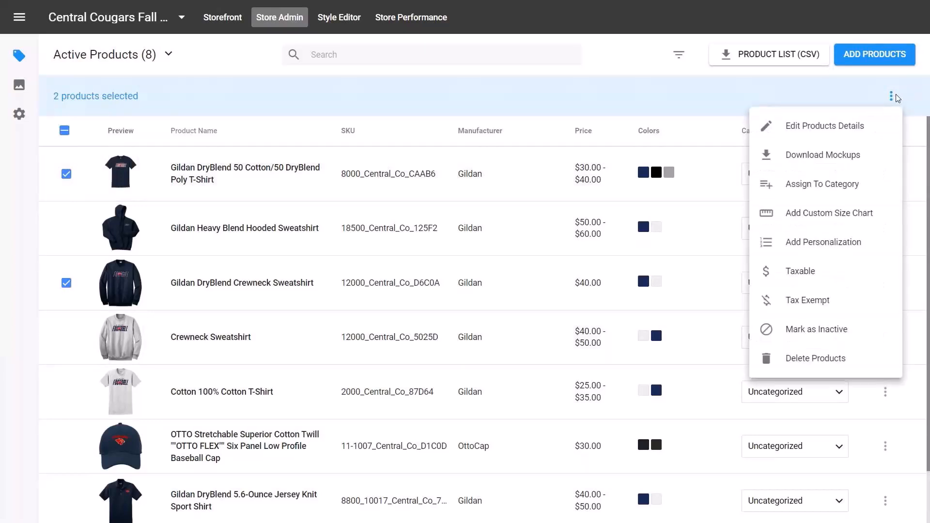
left_click(723, 94)
left_click(891, 97)
left_click(825, 126)
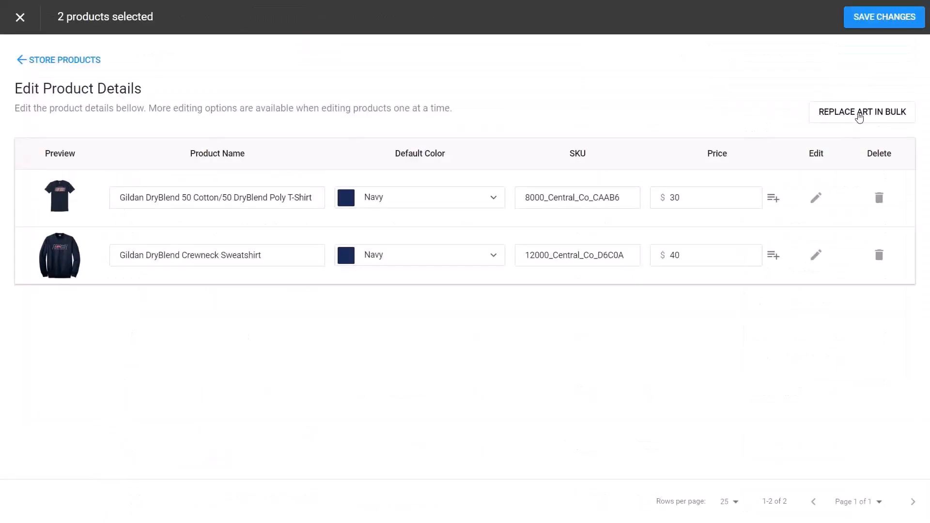
left_click(859, 114)
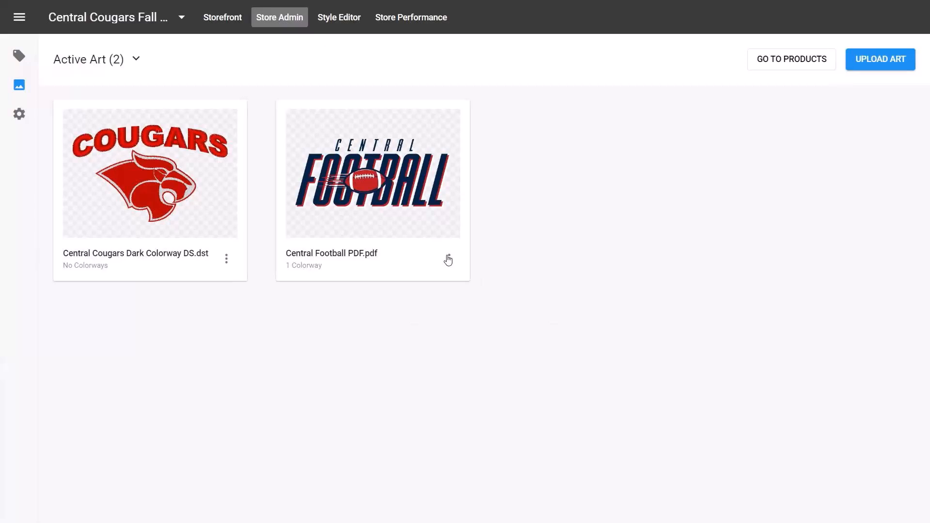
Step: Look at the management options for the Central Football PDF art and return to the store products
left_click(448, 259)
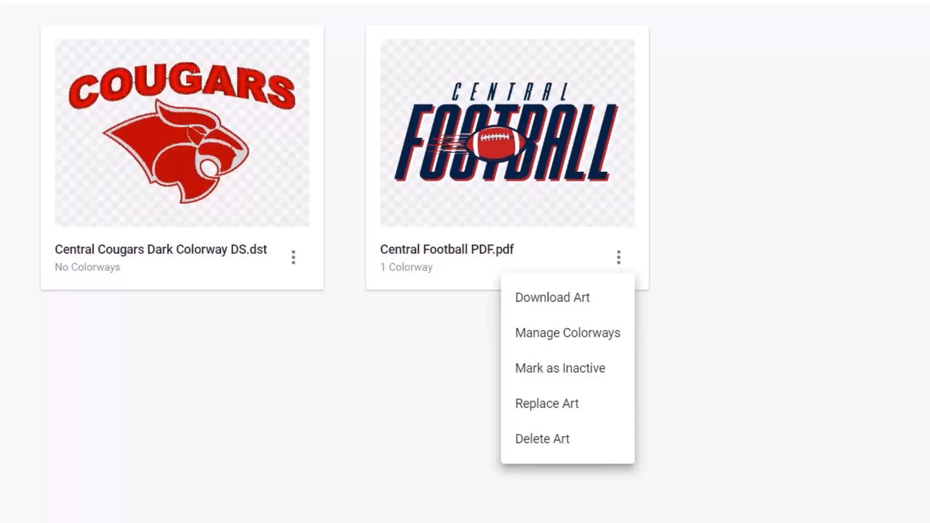
left_click(226, 314)
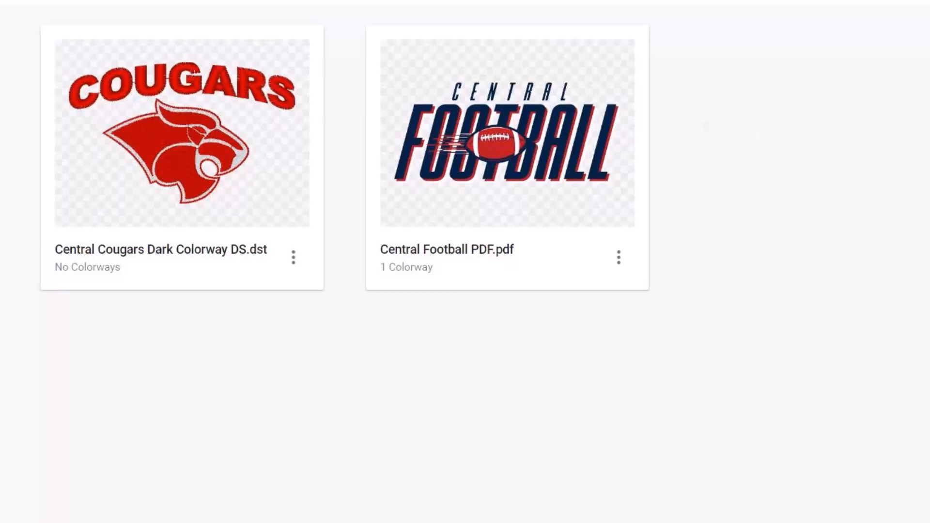
left_click(769, 6)
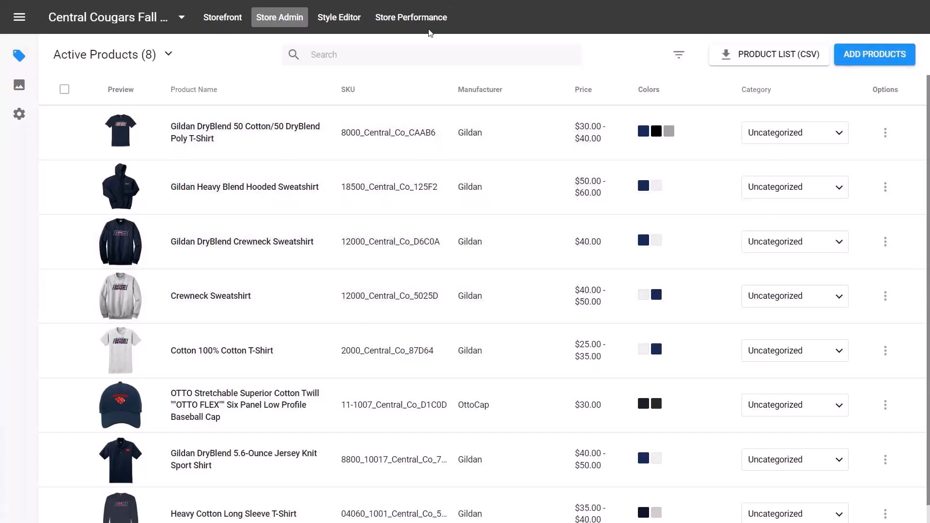
Step: Open the store's Style Editor and review the storefront's product previews, fundraiser section, banner and header
left_click(339, 18)
scroll(615, 275, "down", 5)
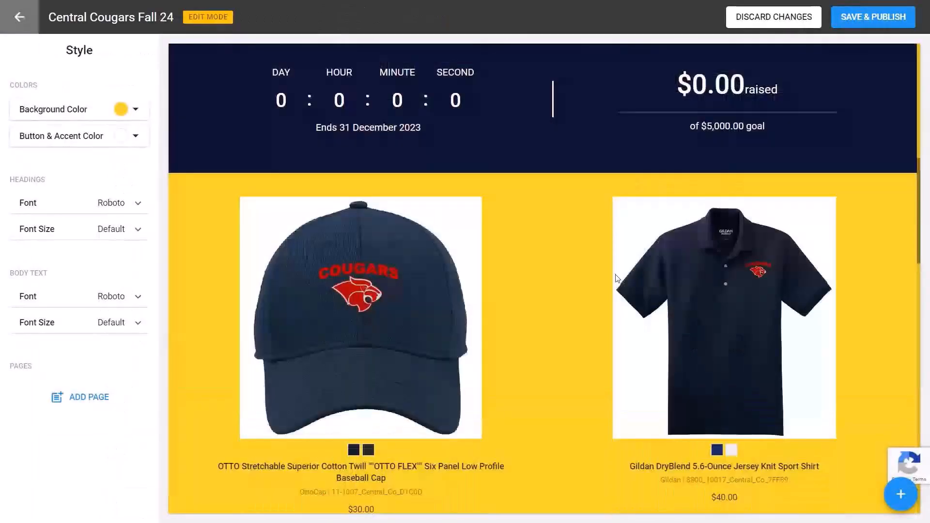
scroll(617, 278, "down", 10)
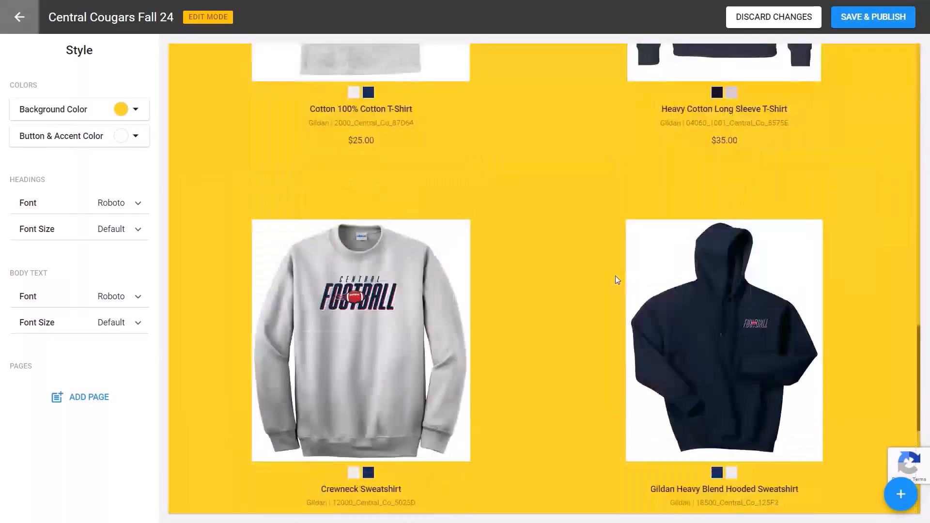
scroll(617, 279, "up", 10)
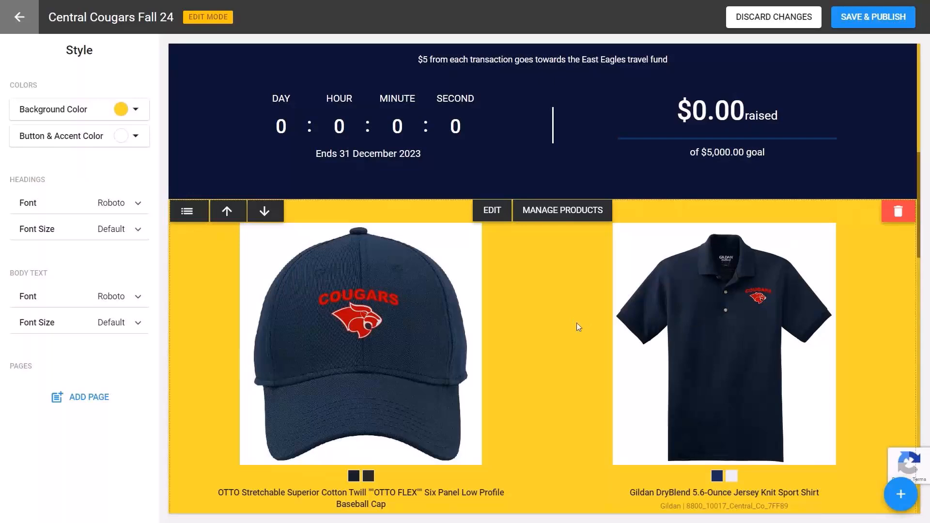
scroll(397, 323, "down", 5)
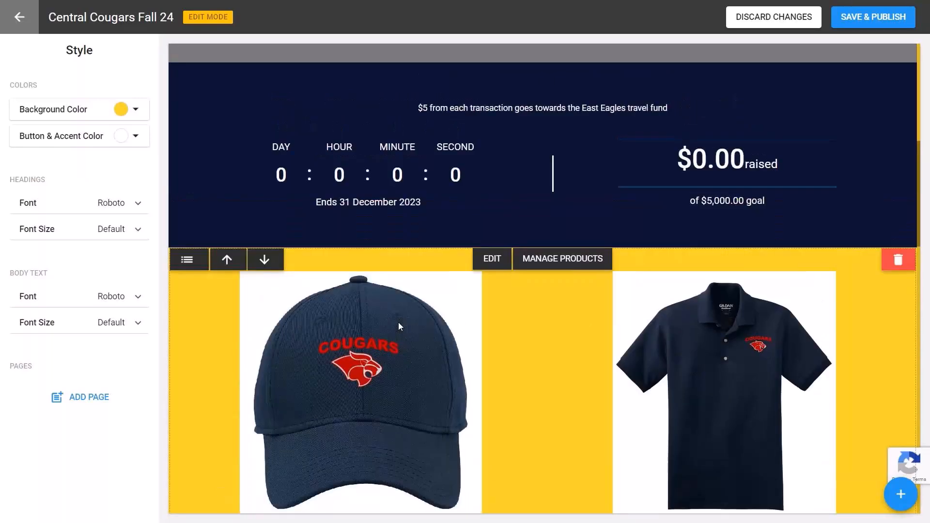
scroll(399, 324, "down", 8)
scroll(399, 324, "up", 15)
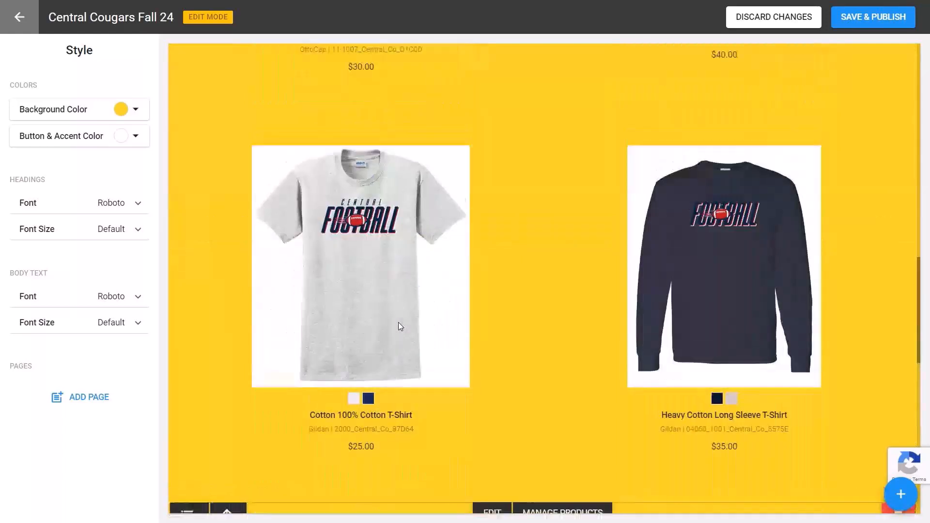
scroll(399, 322, "up", 1)
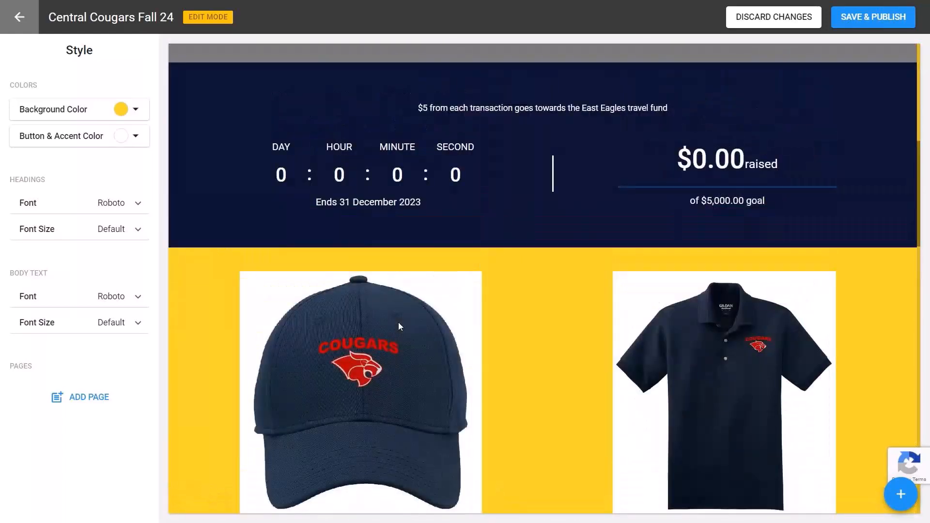
scroll(398, 321, "up", 9)
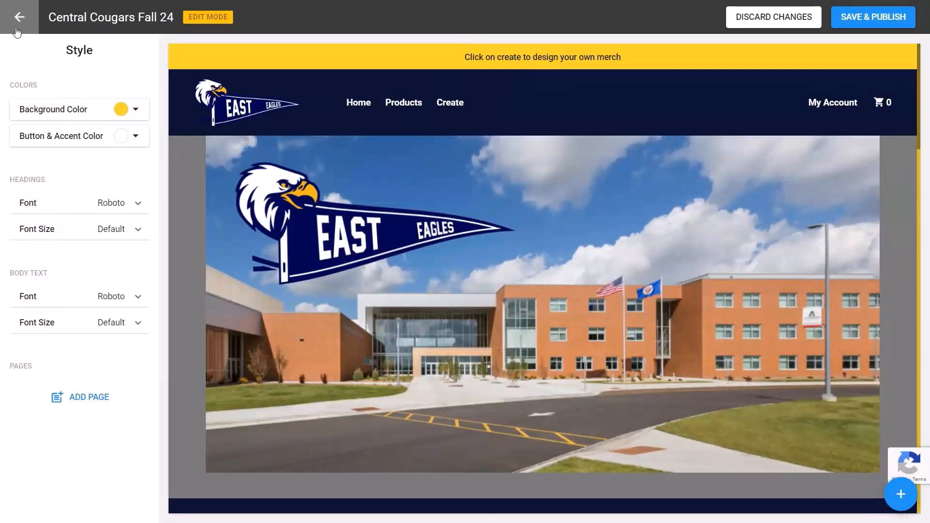
Step: Set the promo bar's background color to white (#ffffff) from the colors in use
mouse_move(446, 57)
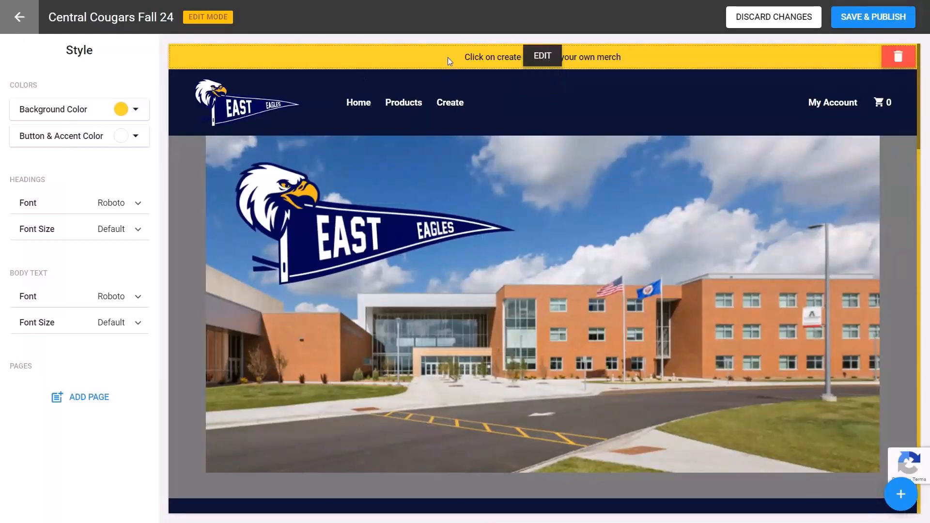
left_click(533, 57)
left_click(136, 113)
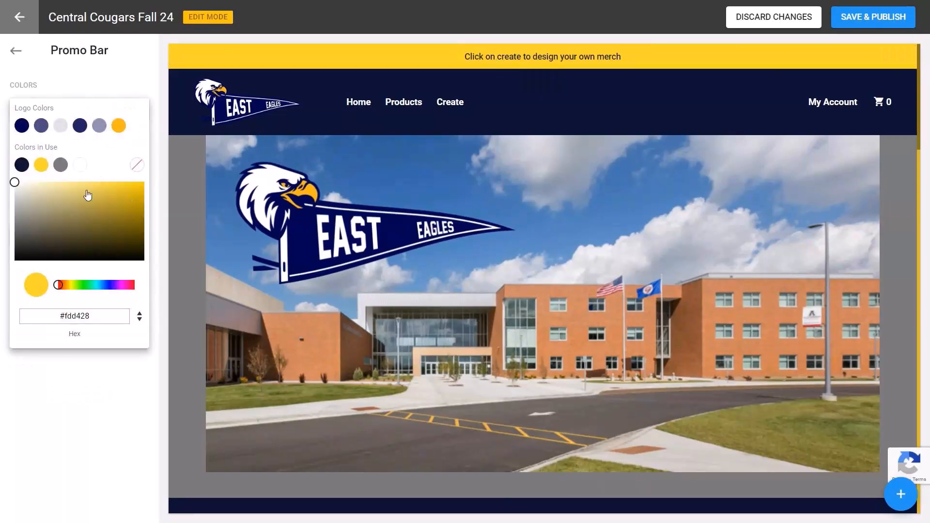
left_click(79, 166)
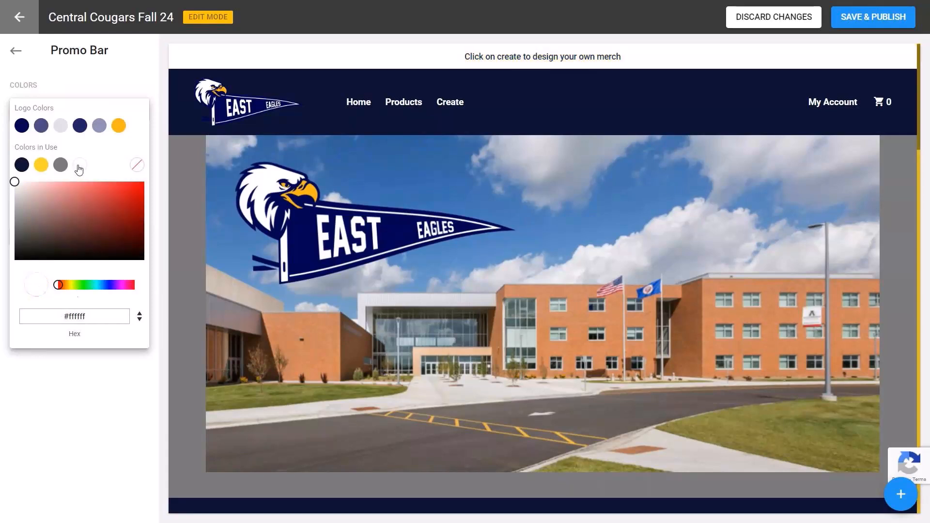
left_click(91, 410)
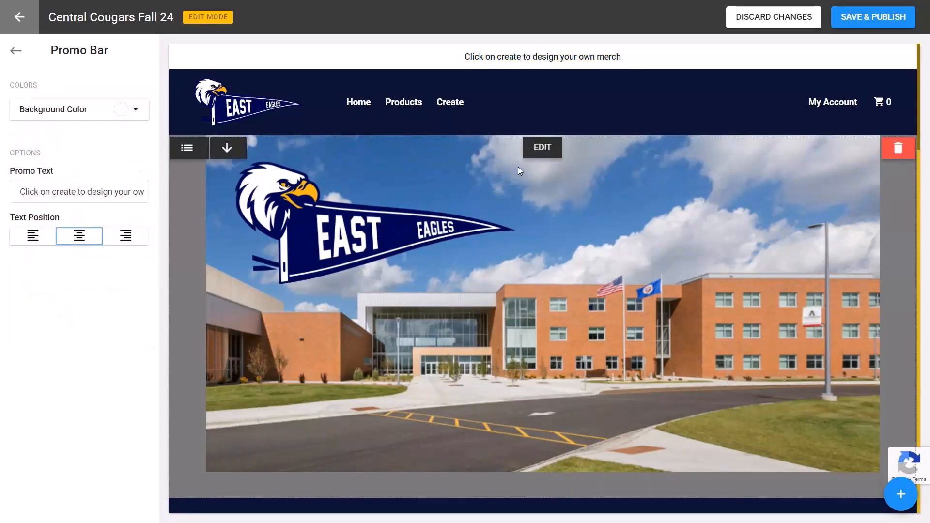
Step: Change the background of the Featured Products section with the cap and the sport shirt to white
scroll(547, 196, "down", 9)
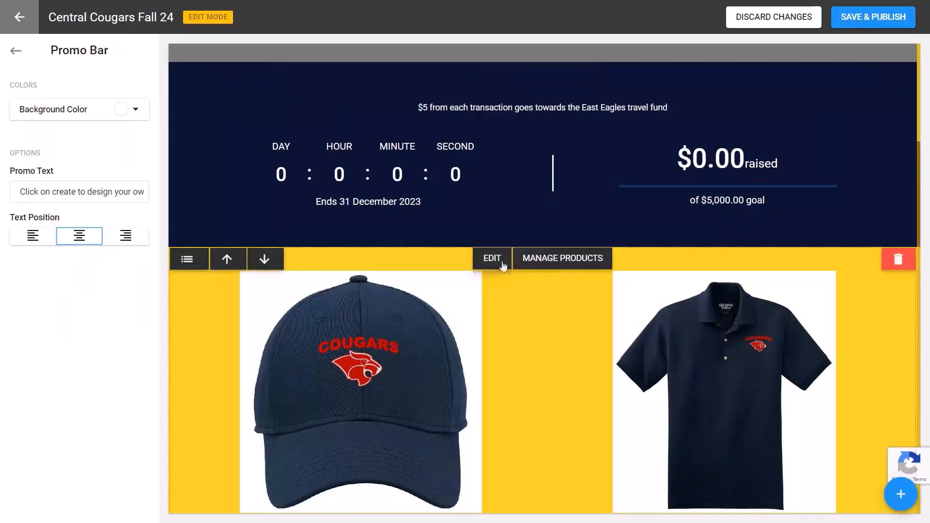
left_click(502, 263)
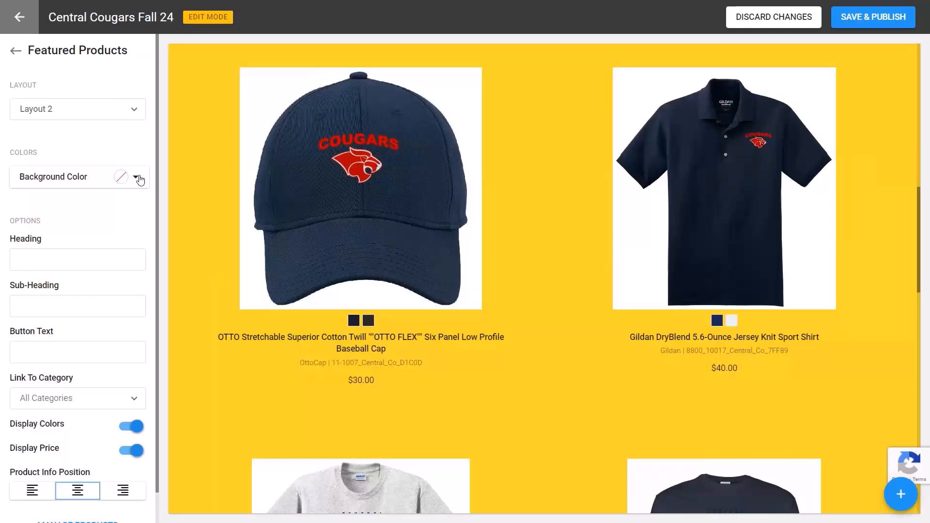
left_click(138, 178)
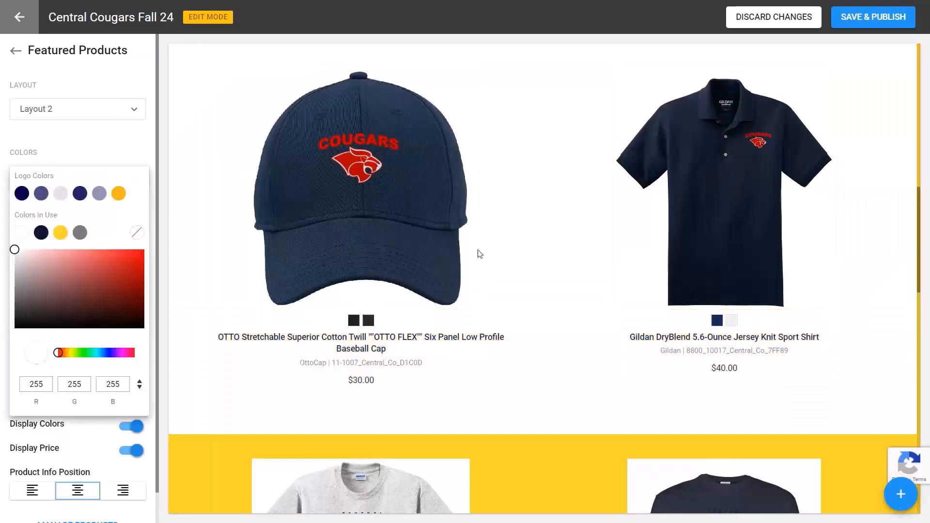
left_click(508, 495)
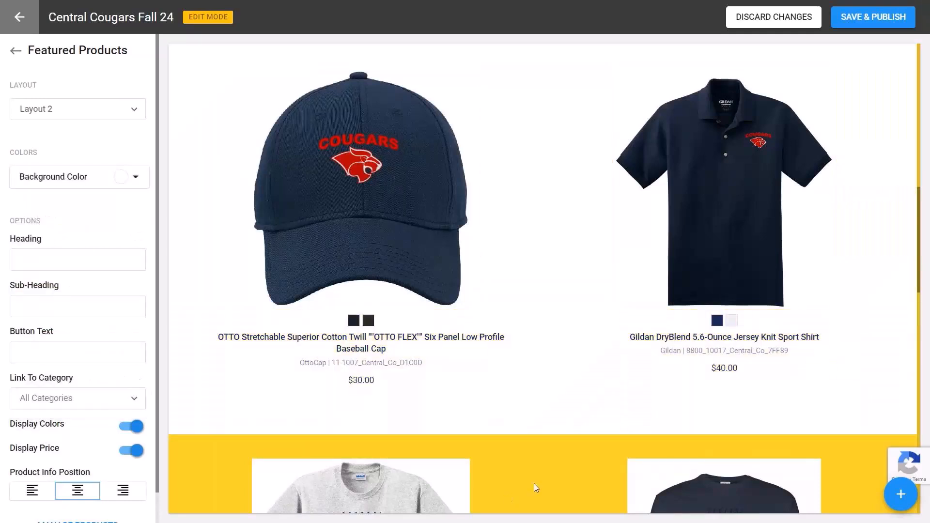
Step: Change the background of the Featured Products section with the cotton T-shirt and the long sleeve T-shirt to white
left_click(492, 447)
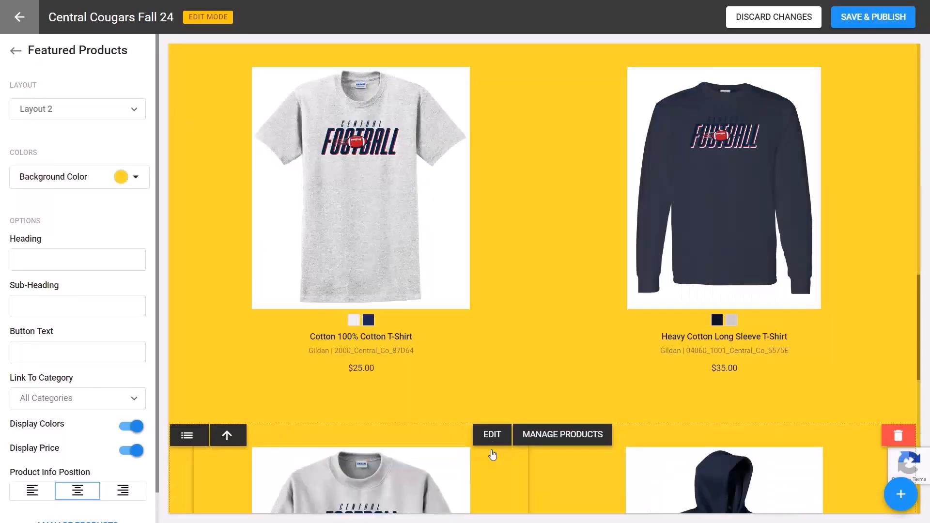
left_click(125, 186)
left_click(22, 232)
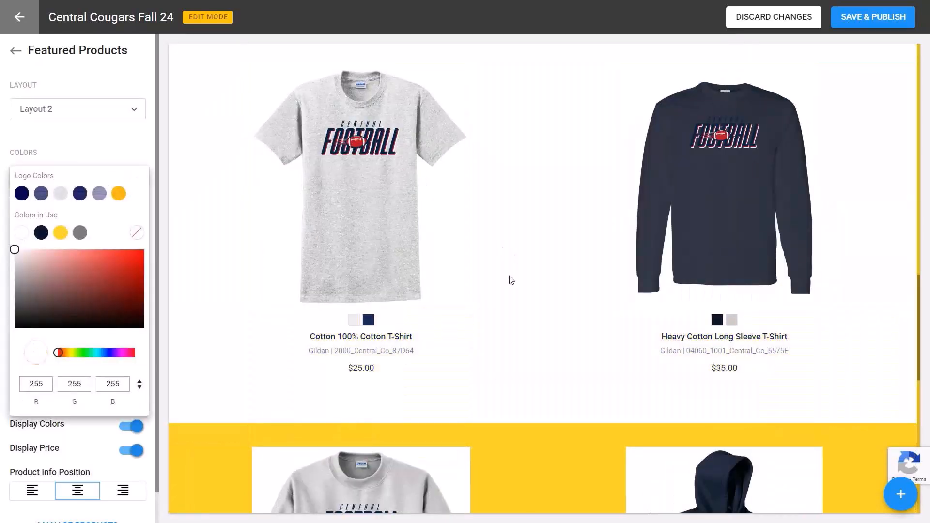
left_click(554, 472)
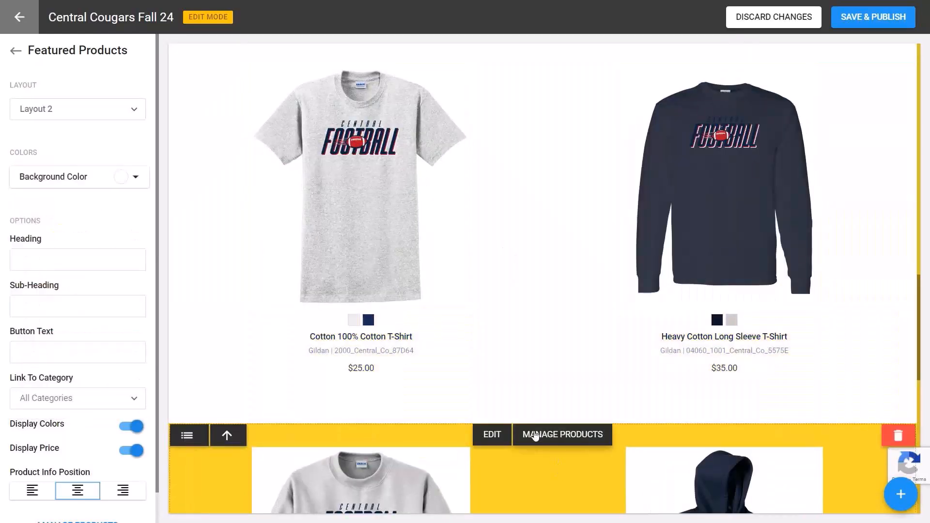
Step: Change the background of the Featured Products section with the crewneck and hooded sweatshirts to white
left_click(500, 436)
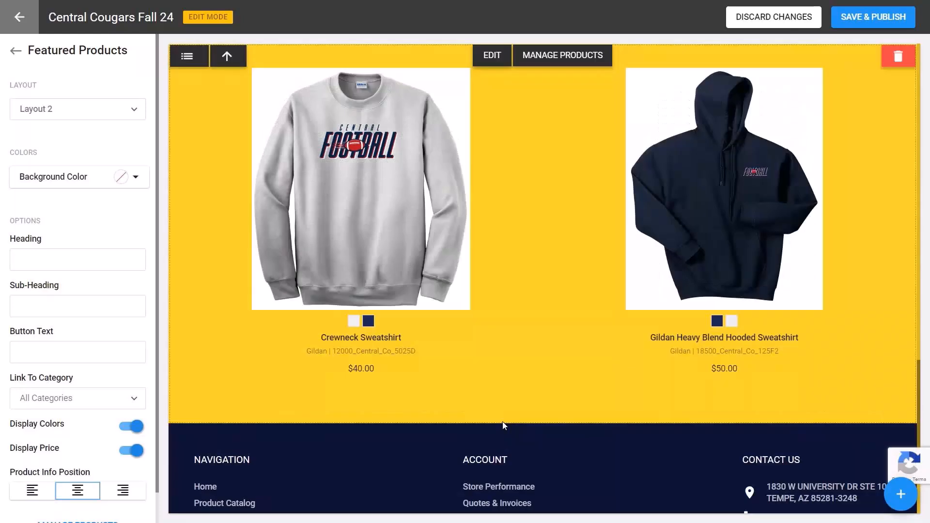
left_click(137, 182)
left_click(21, 232)
left_click(528, 373)
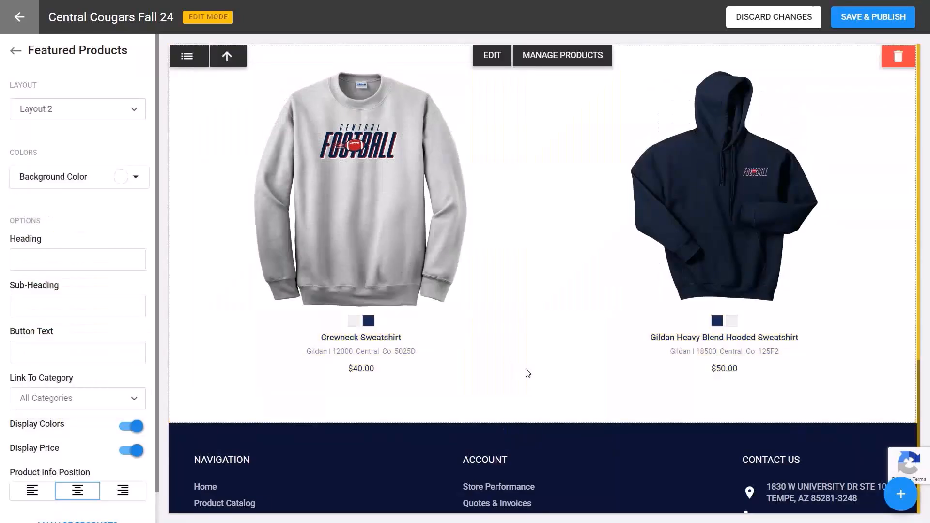
Step: Remove the East Eagles image from the hero banner and upload Central High Banner from the Central Cougars folder in its place
scroll(528, 373, "up", 10)
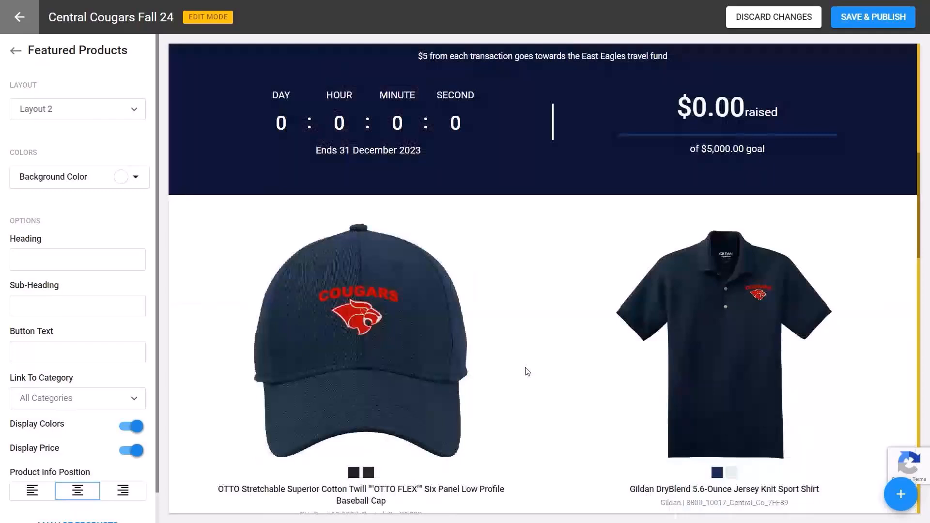
scroll(528, 372, "up", 5)
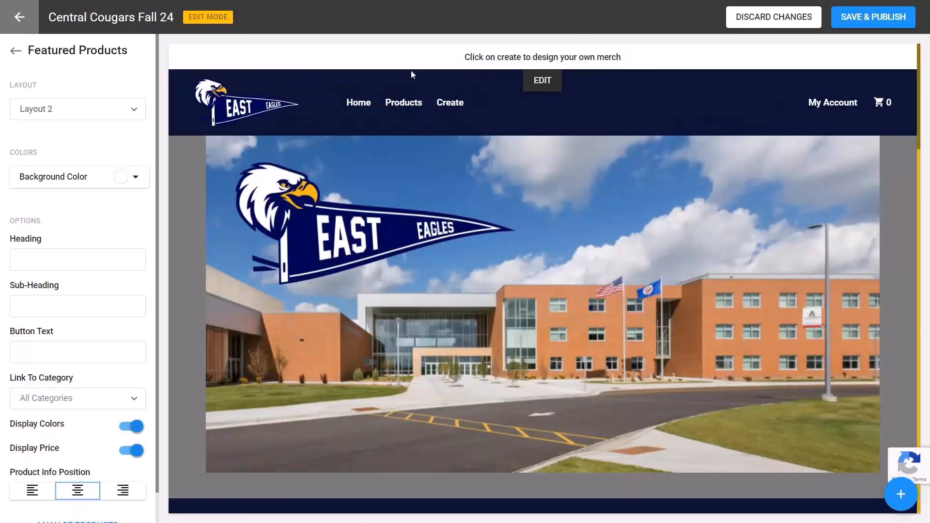
mouse_move(501, 159)
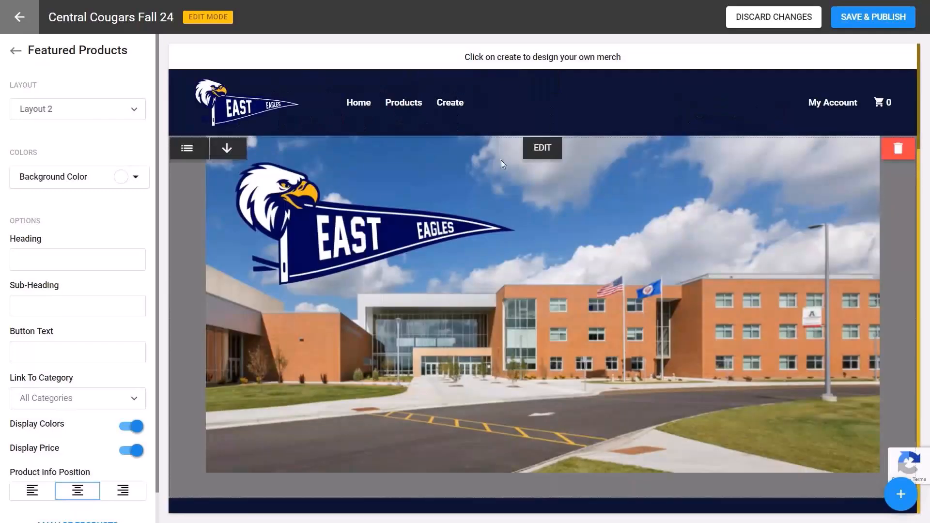
left_click(546, 155)
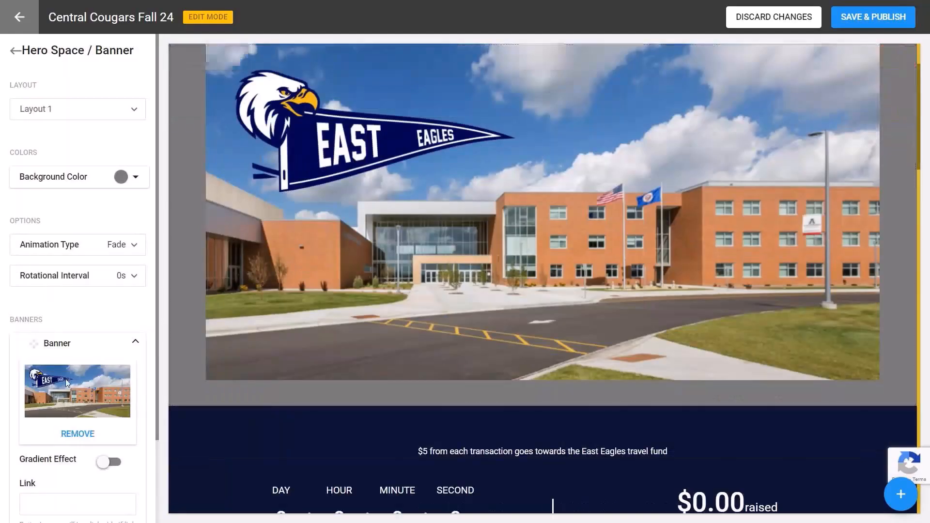
left_click(78, 434)
left_click(86, 474)
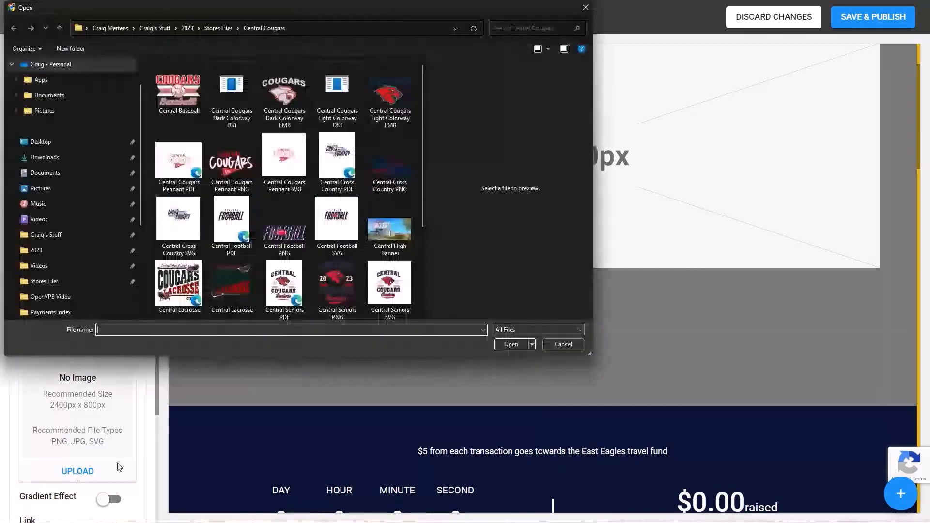
left_click(218, 27)
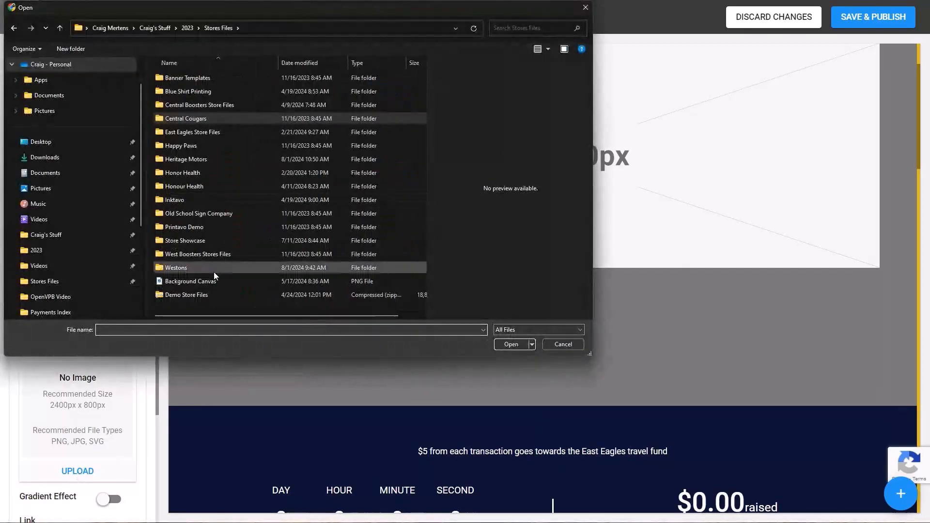
double_click(196, 119)
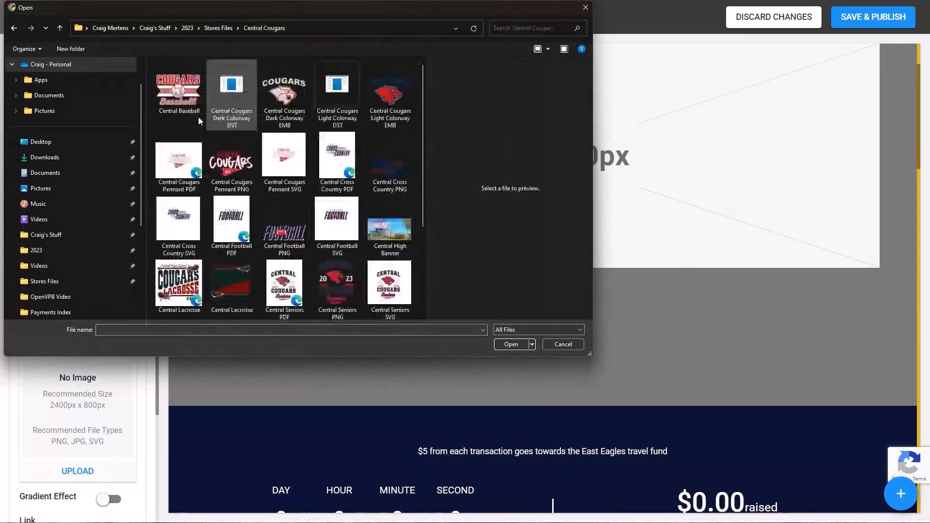
left_click(391, 228)
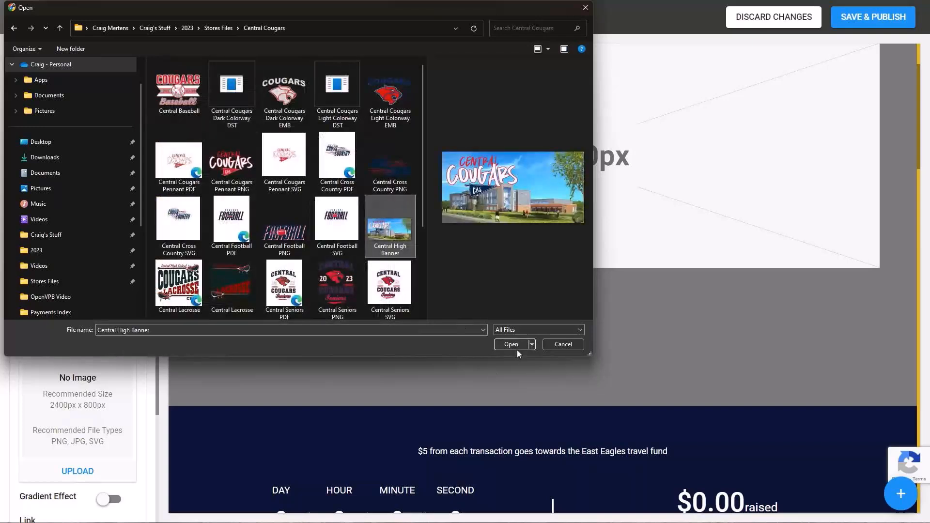
left_click(516, 348)
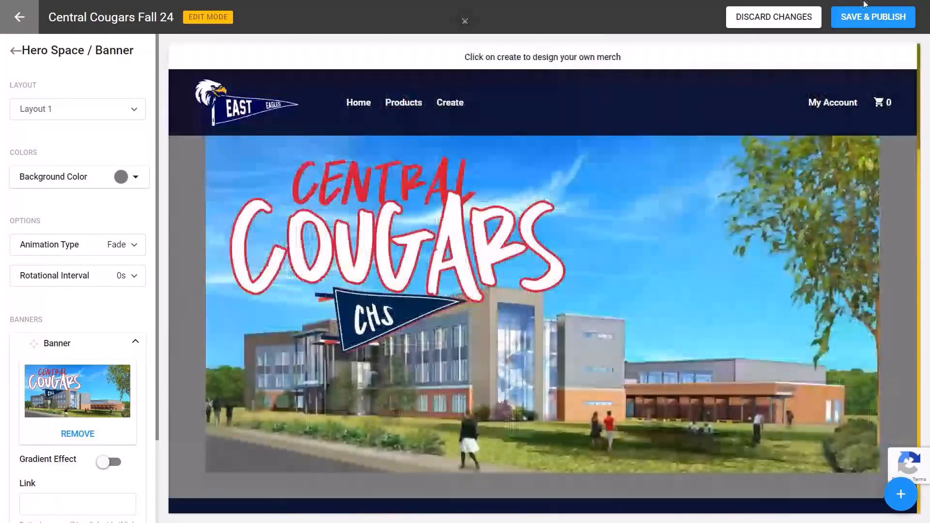
Step: Save and publish the style changes, leave the Style Editor and go to the Store Admin
left_click(855, 17)
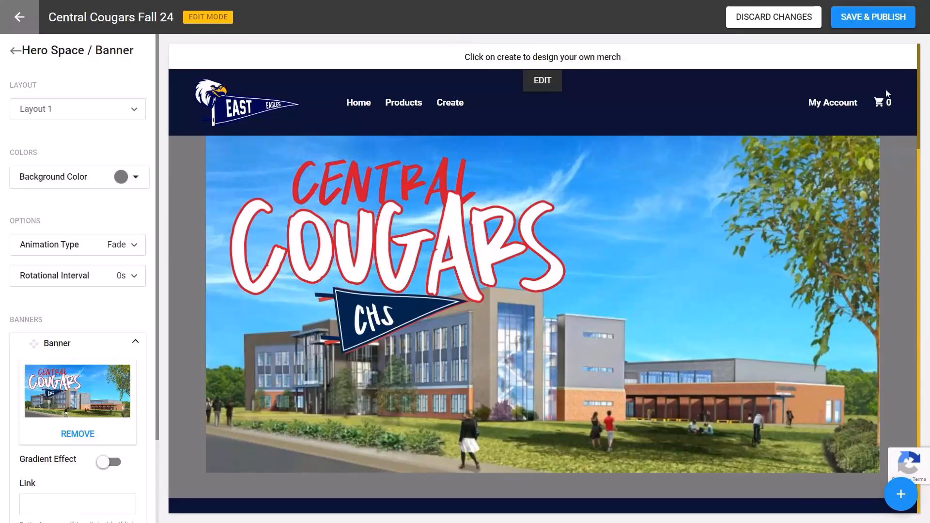
left_click(21, 20)
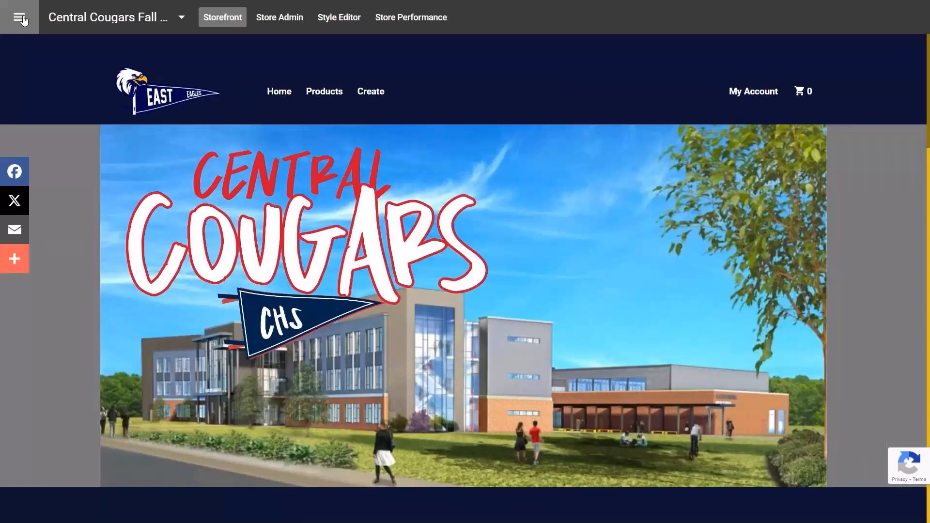
left_click(280, 17)
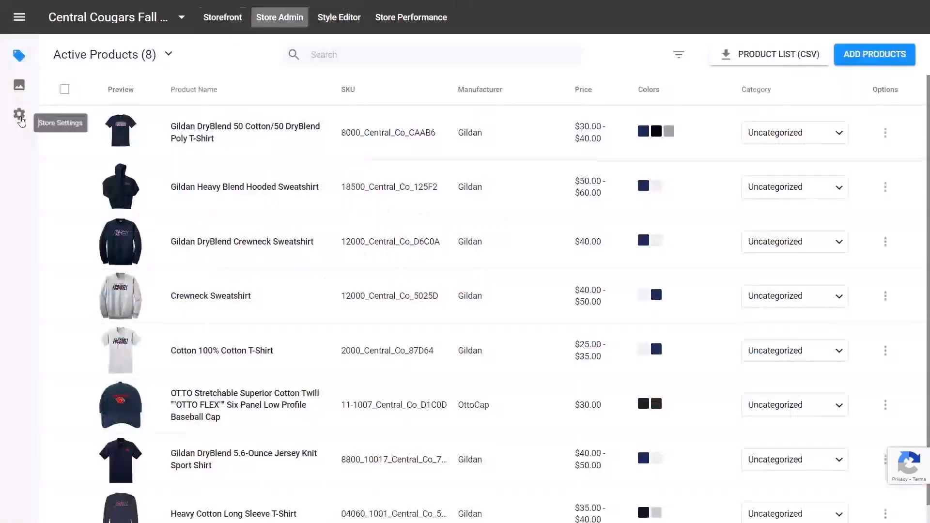
Step: Replace the East Eagles store logo in the Store Branding settings with the Central Cougars pennant logo
left_click(19, 115)
left_click(72, 155)
scroll(465, 267, "down", 3)
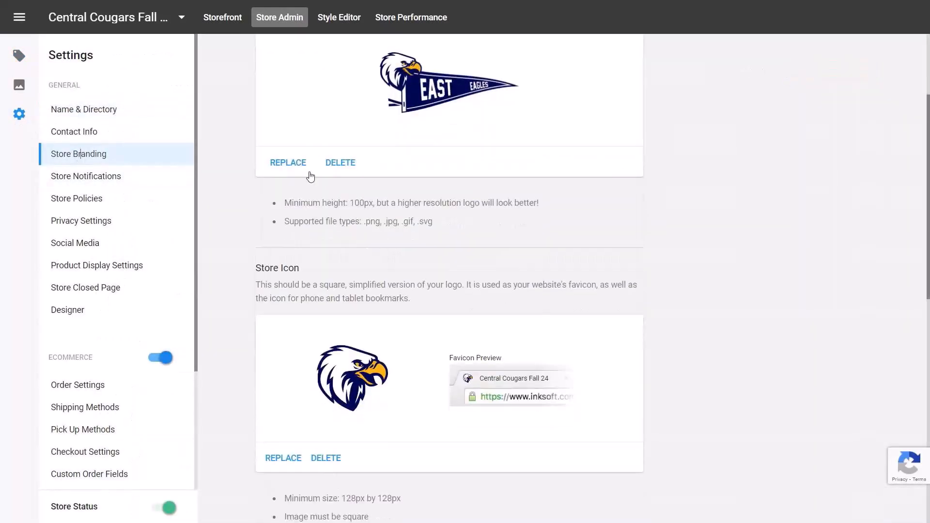
left_click(292, 166)
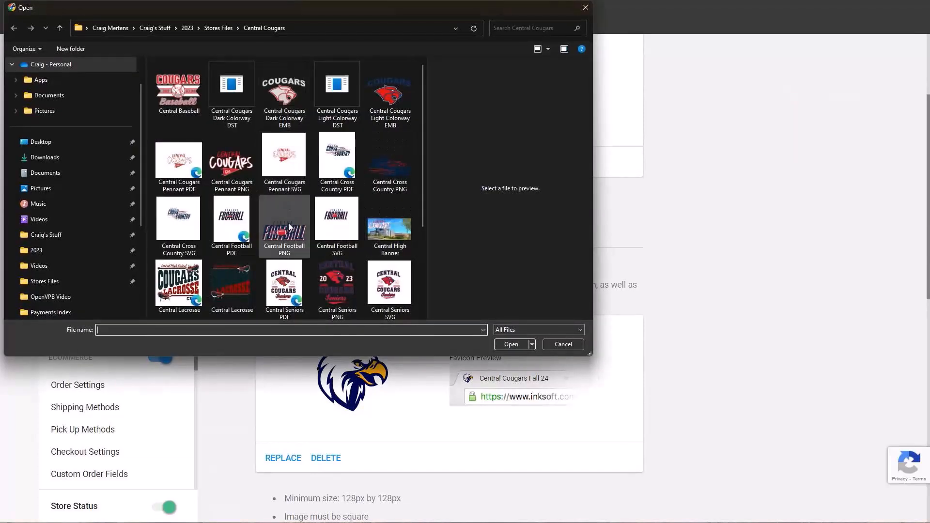
double_click(365, 140)
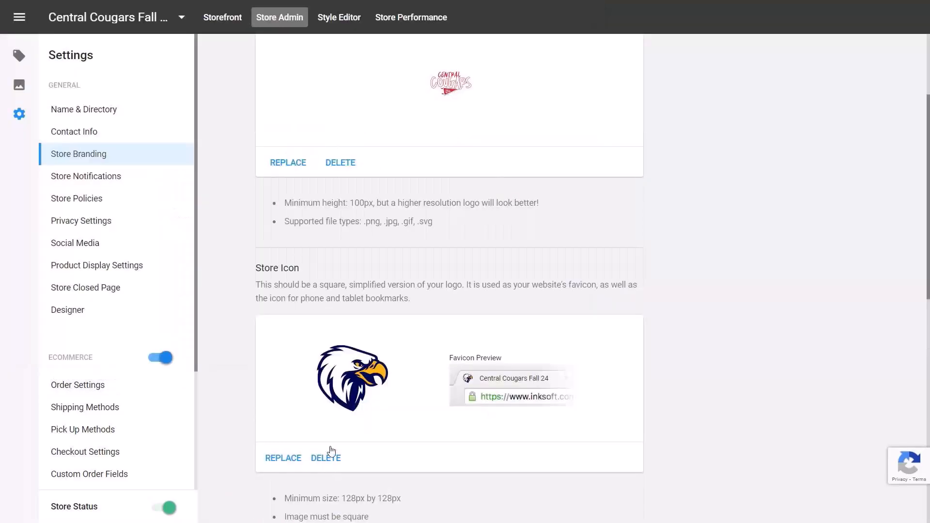
Step: Replace the eagle store icon with Central High Icon PNG from the Logo and Store Banner folder
left_click(290, 458)
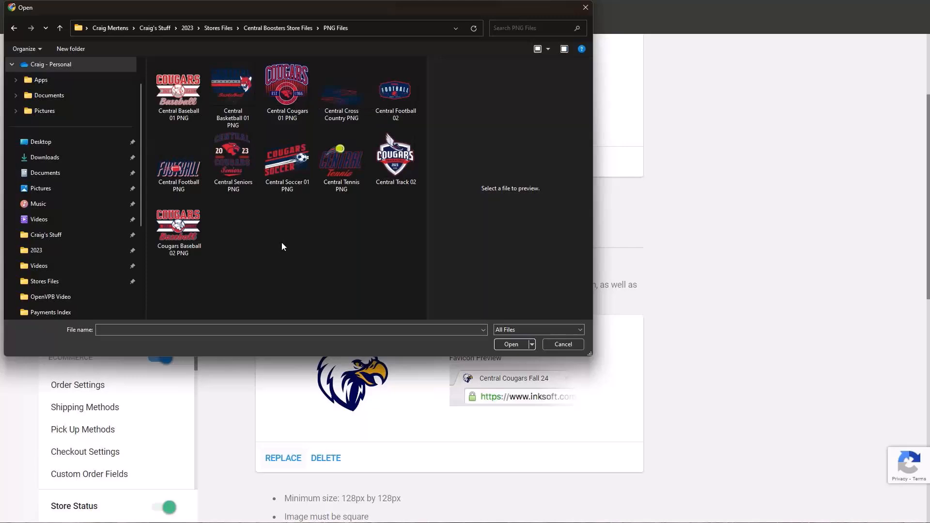
left_click(60, 27)
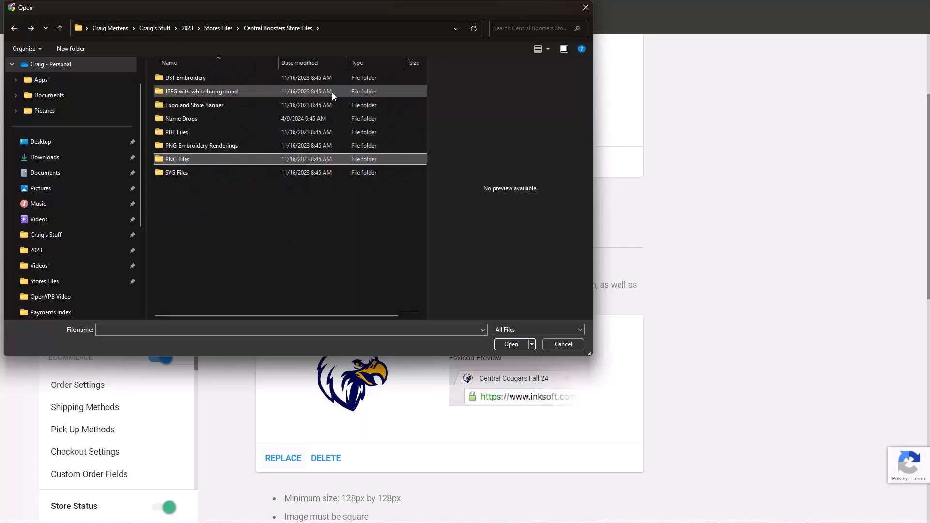
double_click(200, 105)
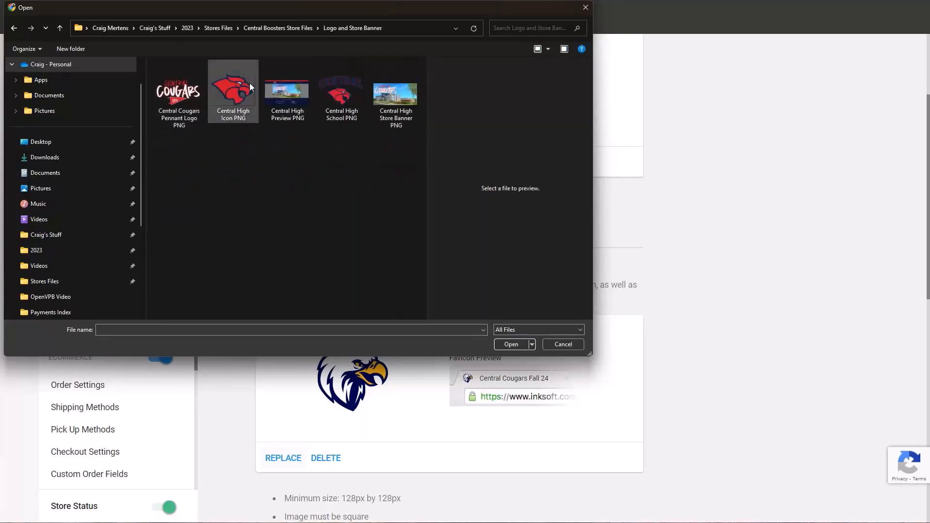
left_click(237, 85)
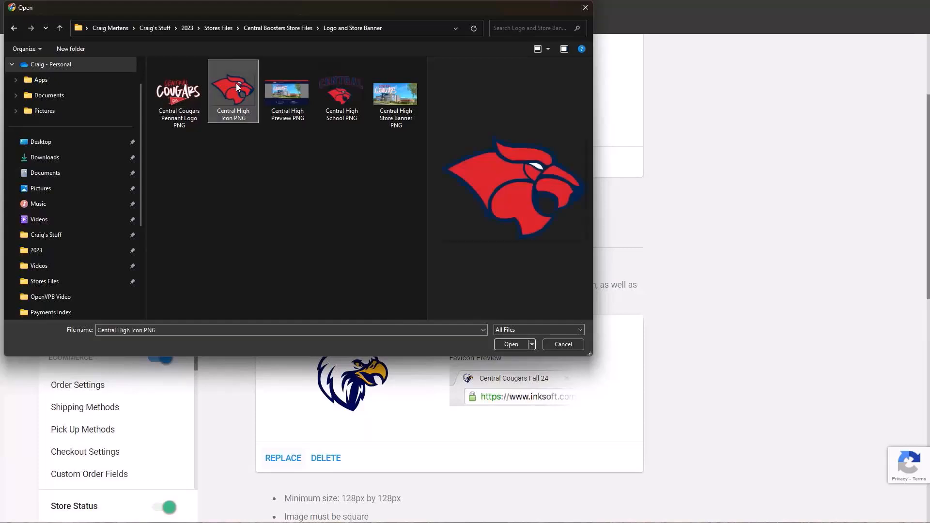
left_click(516, 344)
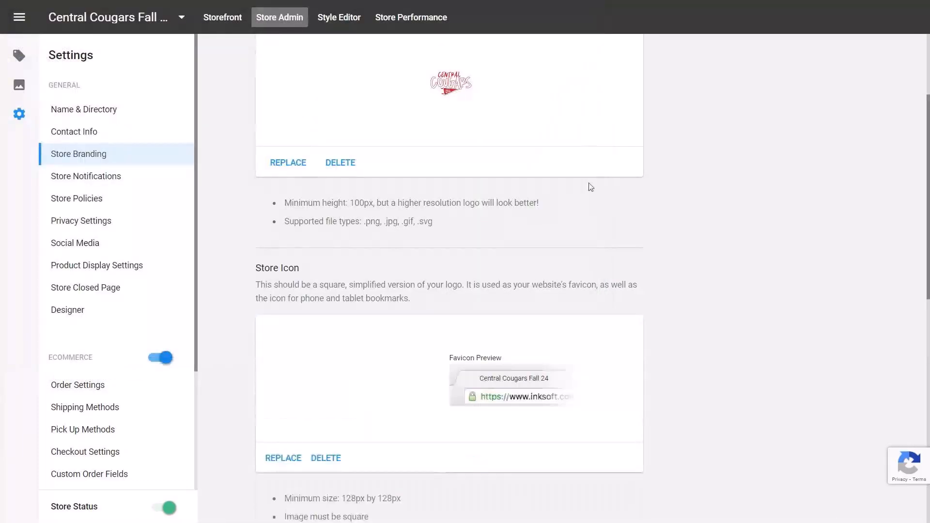
Step: Replace the East High store preview image with Central High Preview PNG from the Logo and Store Banner folder
scroll(423, 226, "down", 4)
scroll(423, 226, "down", 1)
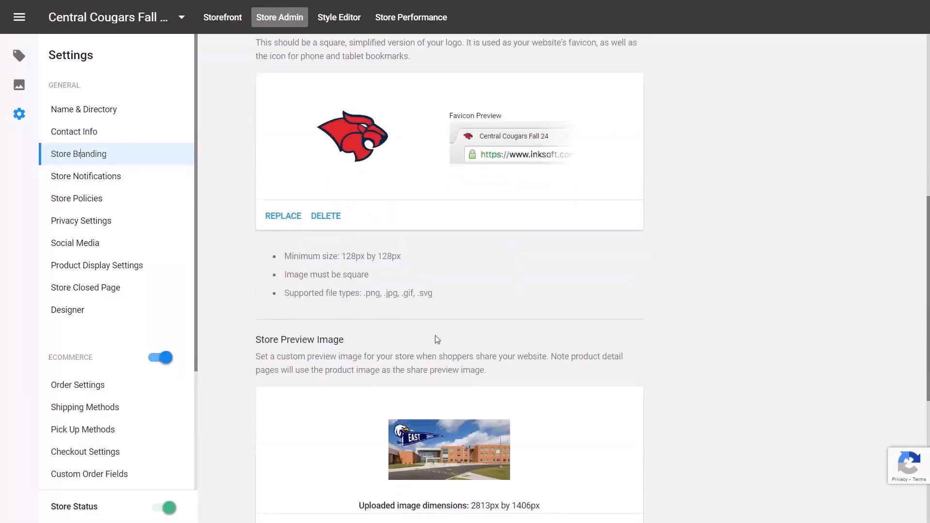
scroll(345, 251, "down", 5)
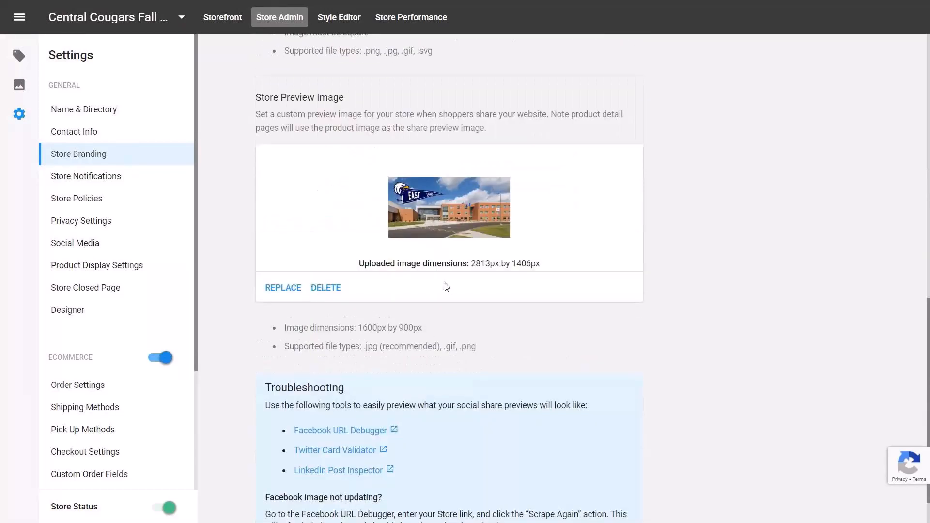
left_click(294, 289)
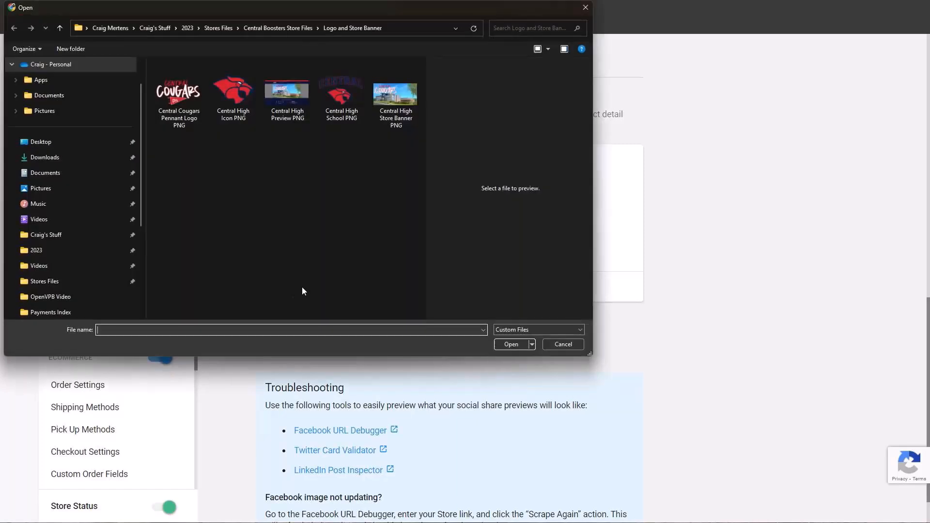
left_click(287, 92)
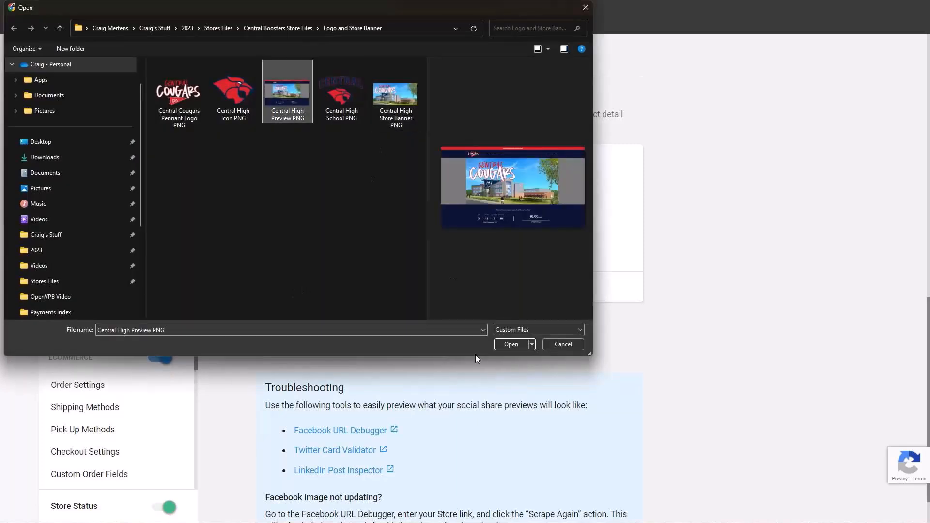
left_click(514, 345)
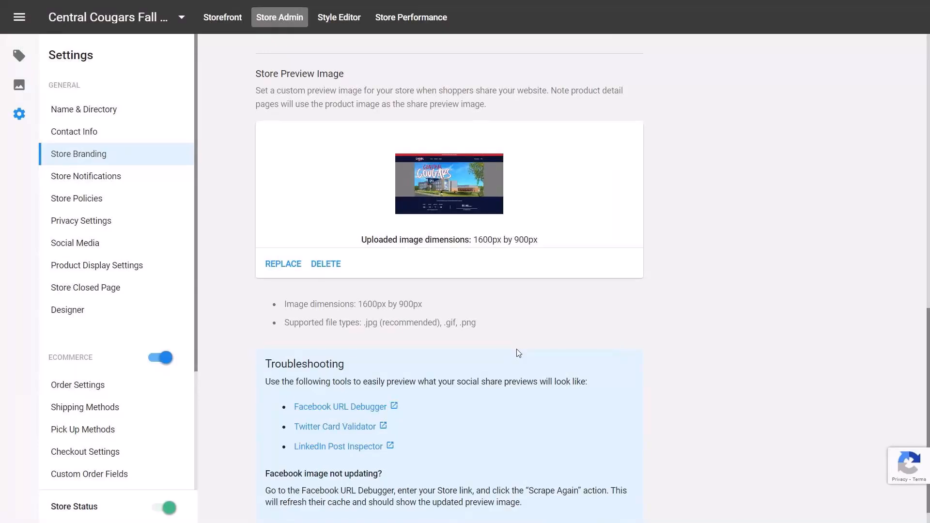
Step: Save and publish the store branding changes and check the banner and fundraiser section on the storefront
scroll(519, 353, "up", 15)
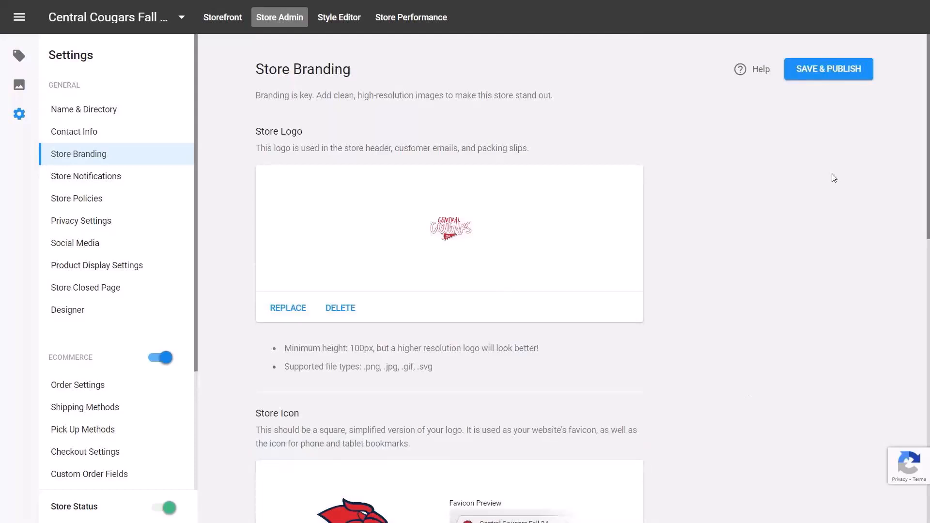
left_click(828, 69)
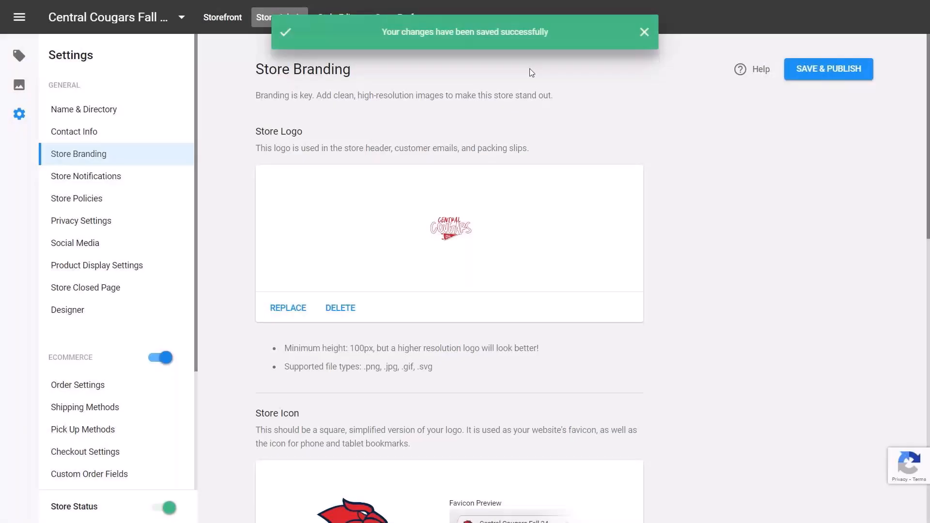
left_click(645, 33)
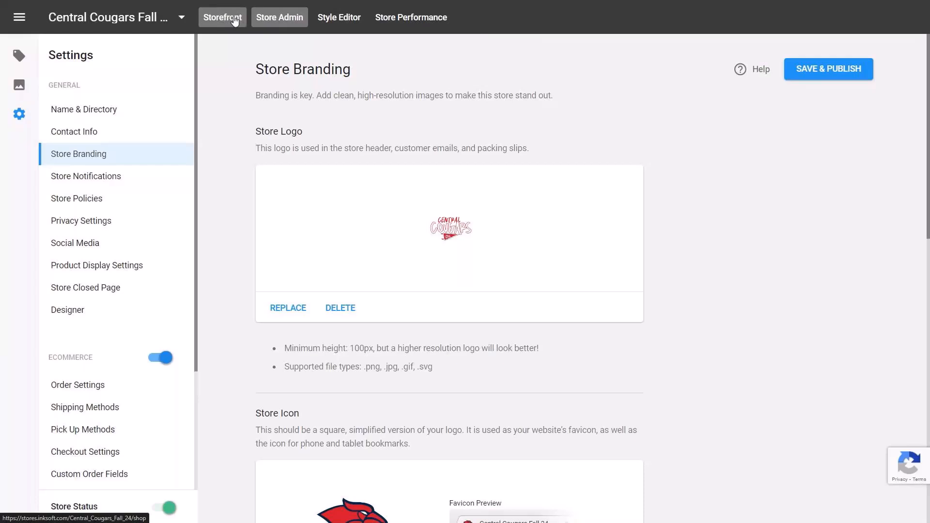
left_click(234, 20)
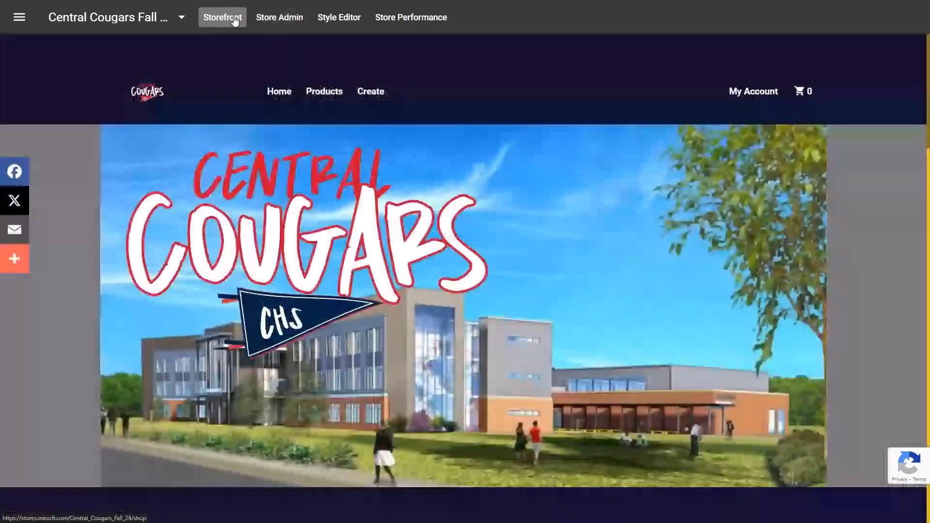
scroll(596, 314, "down", 3)
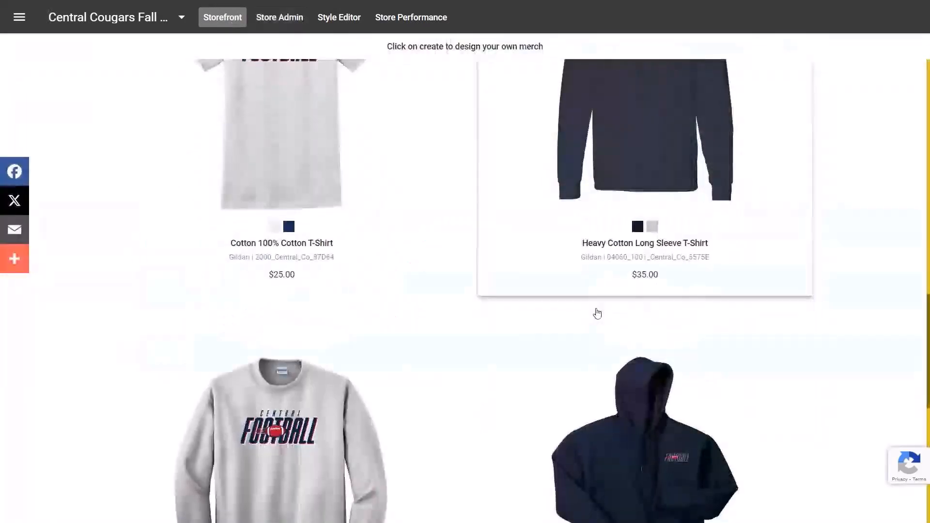
scroll(596, 314, "up", 17)
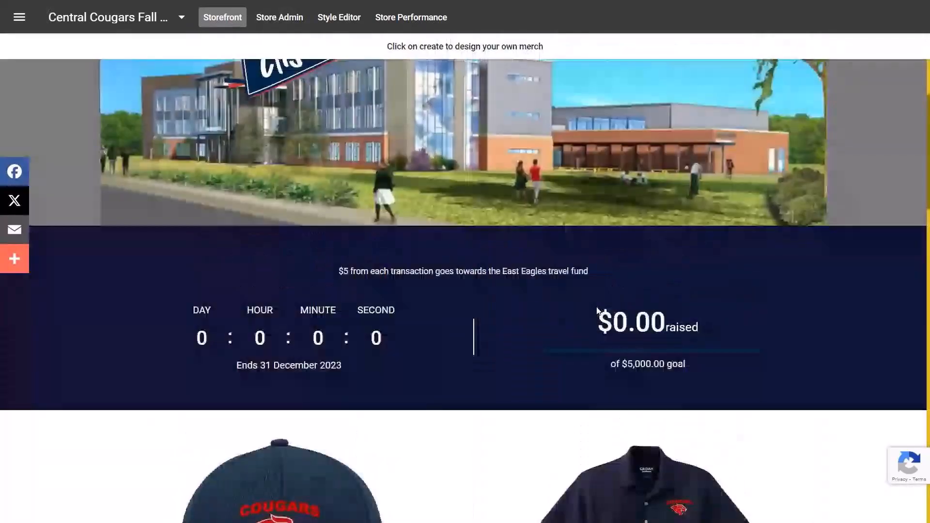
Step: Open the storefront in the Style Editor and review the fundraiser section's completion summary
scroll(598, 312, "up", 4)
left_click(350, 17)
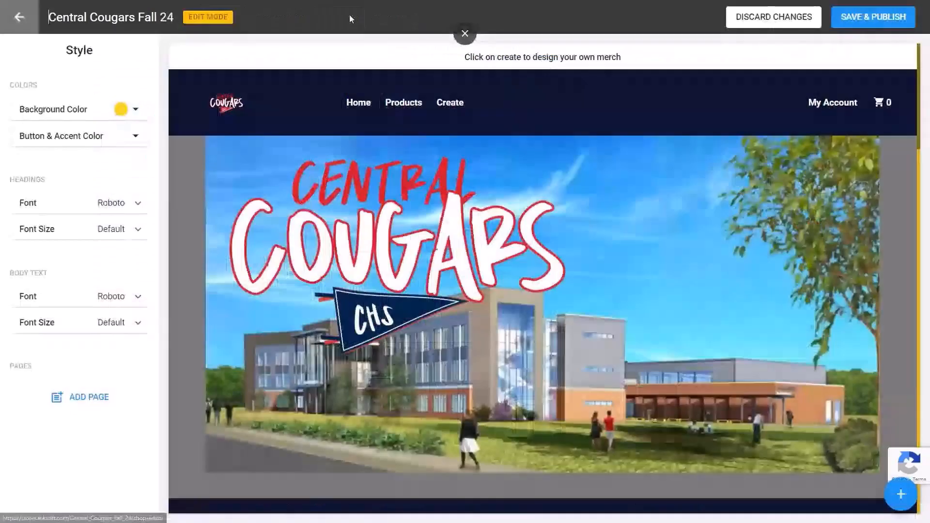
scroll(423, 223, "down", 6)
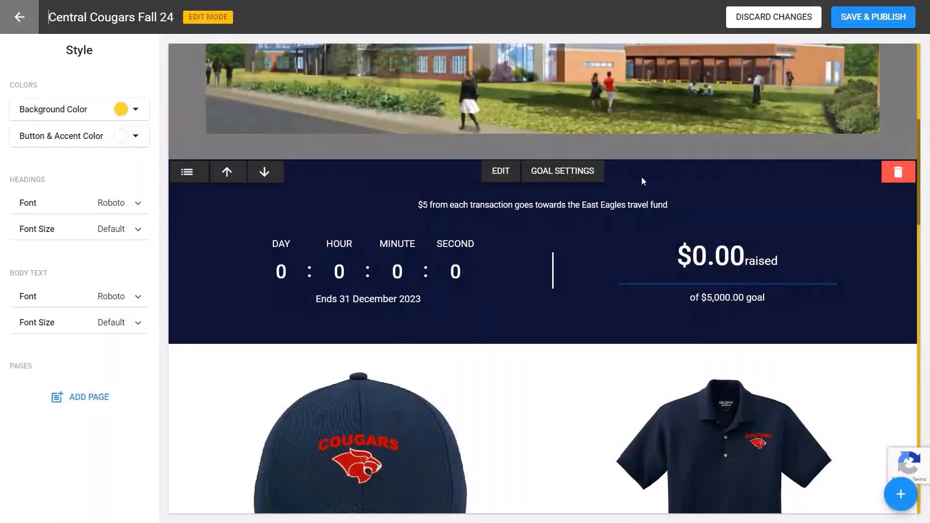
left_click(548, 177)
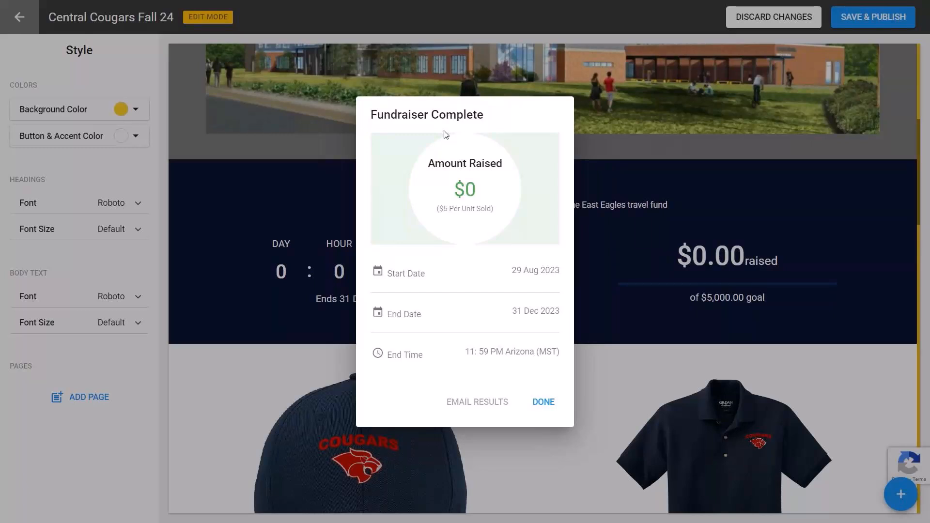
left_click(543, 402)
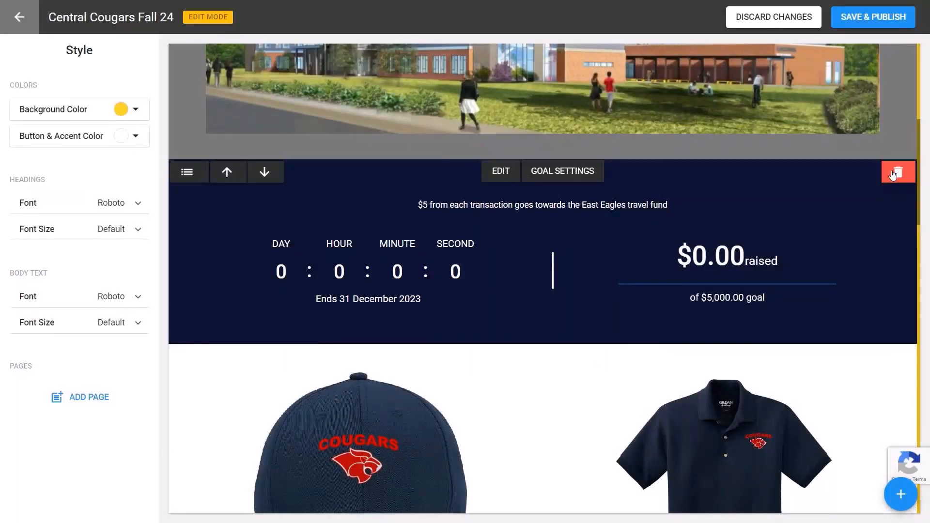
Step: Edit the fundraiser section's goal settings and set its end date to 9/30/2024
left_click(501, 172)
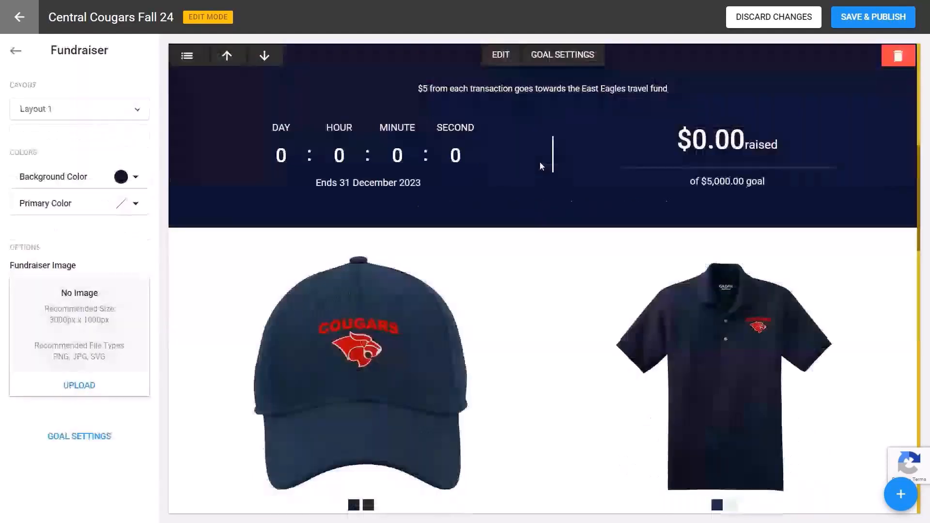
left_click(79, 439)
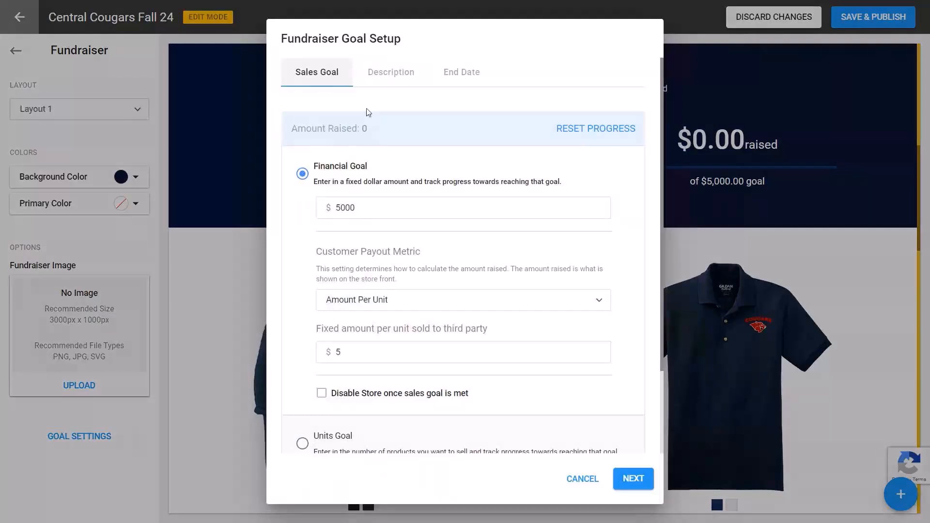
left_click(454, 76)
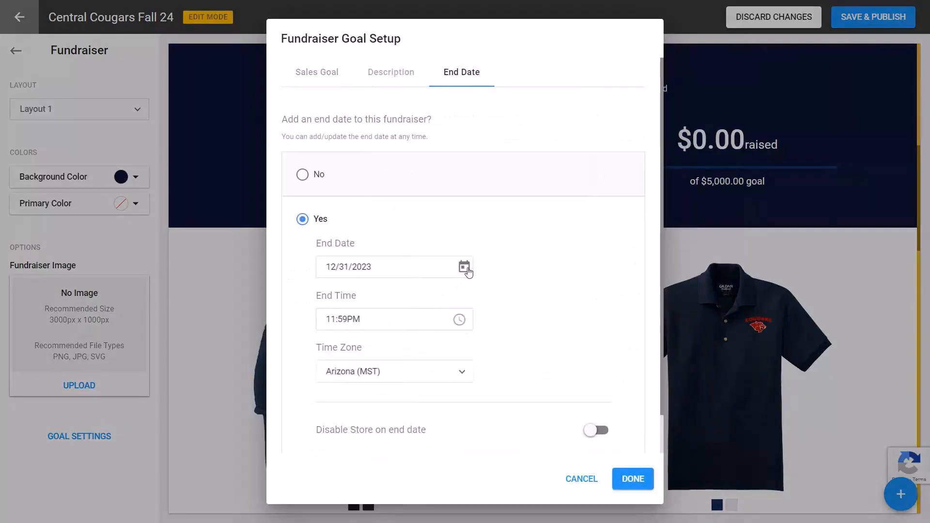
left_click(468, 269)
left_click(540, 180)
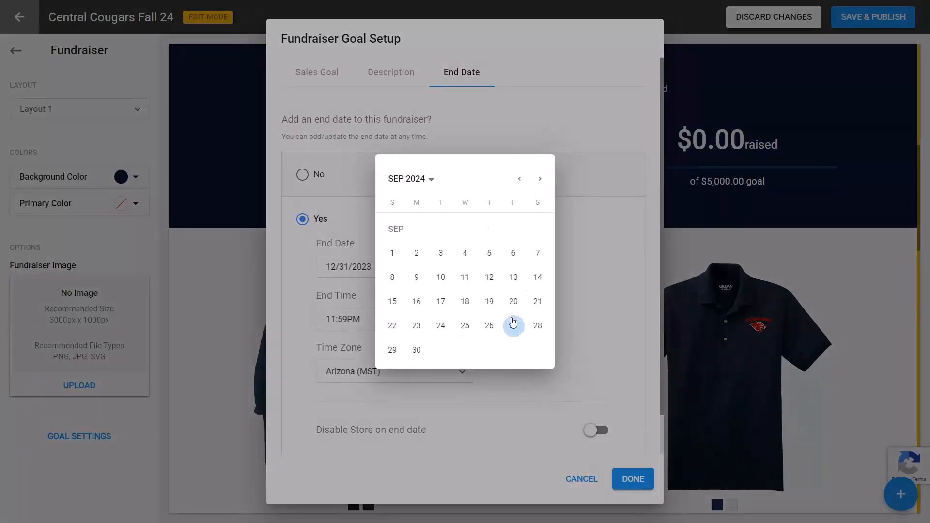
left_click(416, 352)
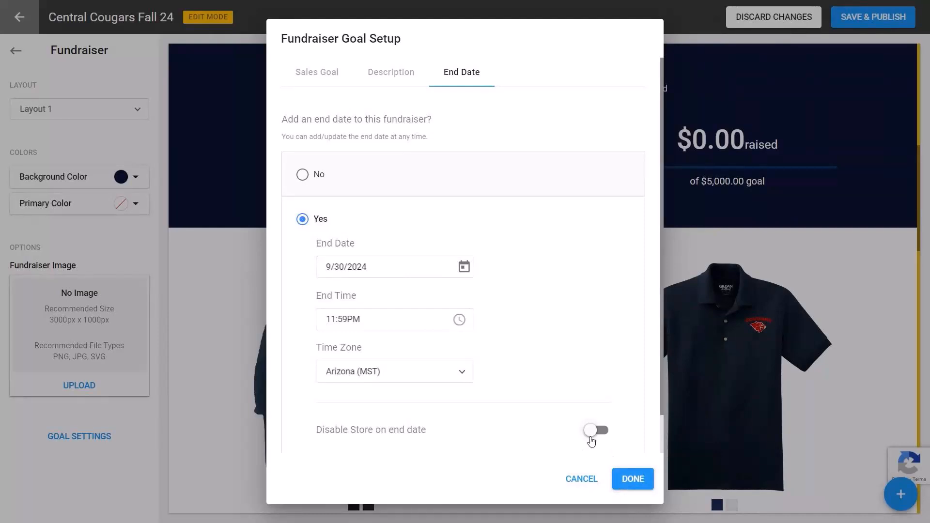
left_click(629, 479)
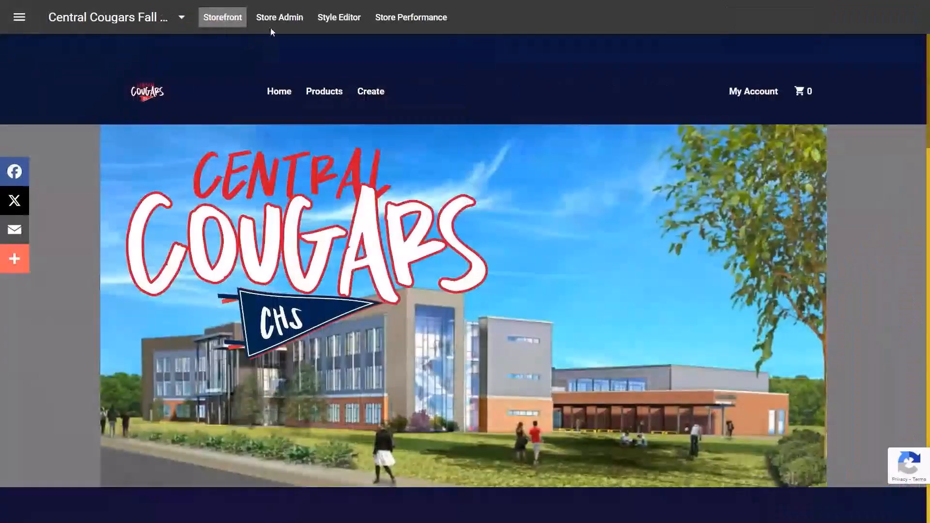
Step: Go to the products in the Store Admin and look through the existing pre-decorated products available to add
left_click(280, 18)
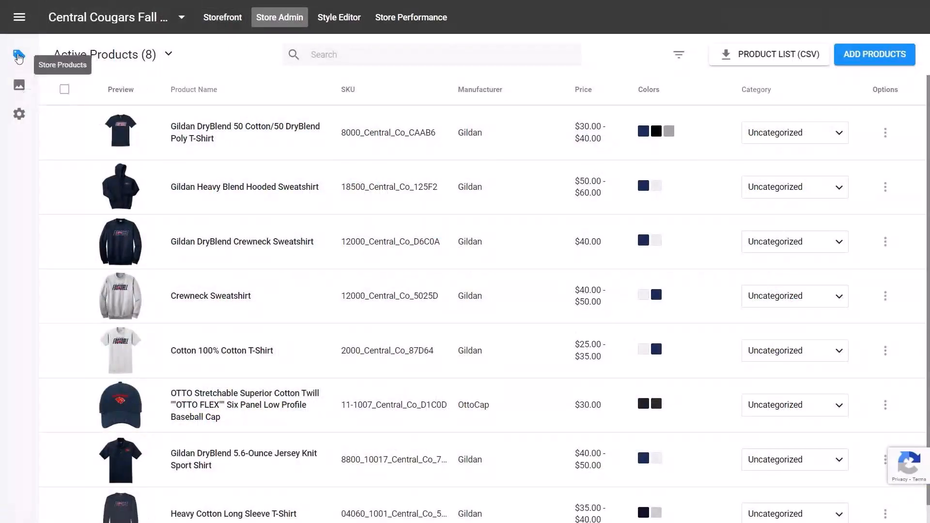
left_click(867, 57)
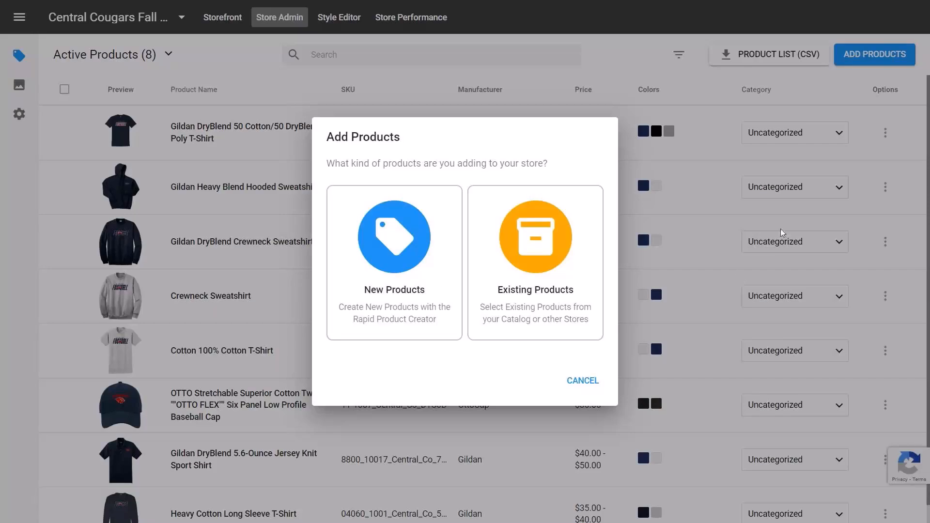
left_click(549, 258)
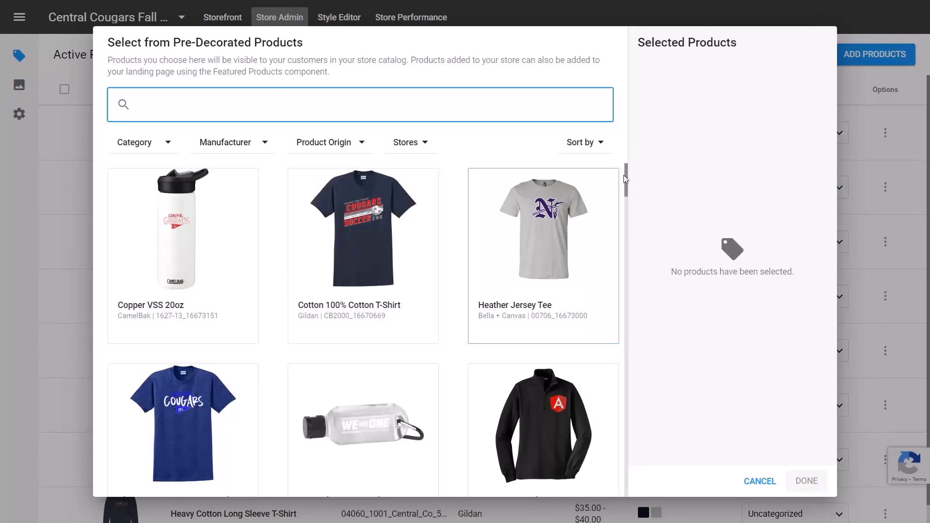
left_click_drag(627, 200, 628, 167)
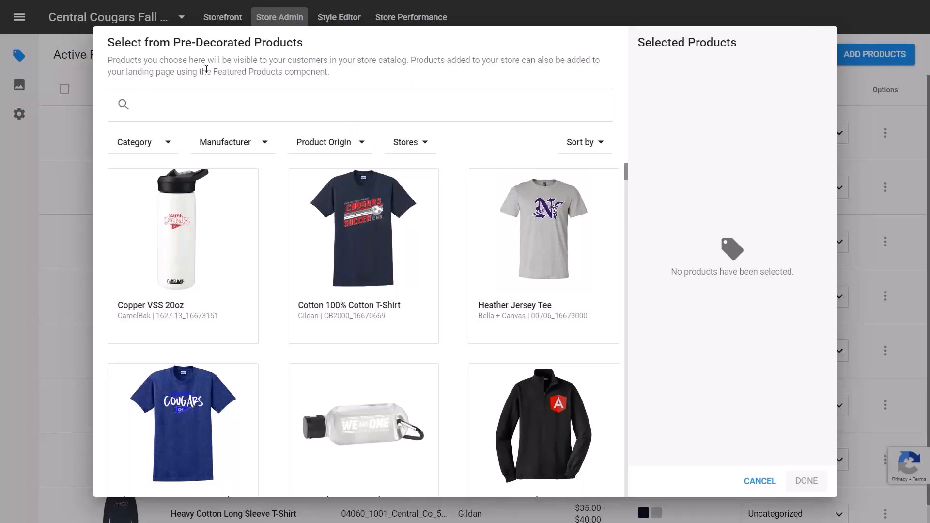
left_click(247, 105)
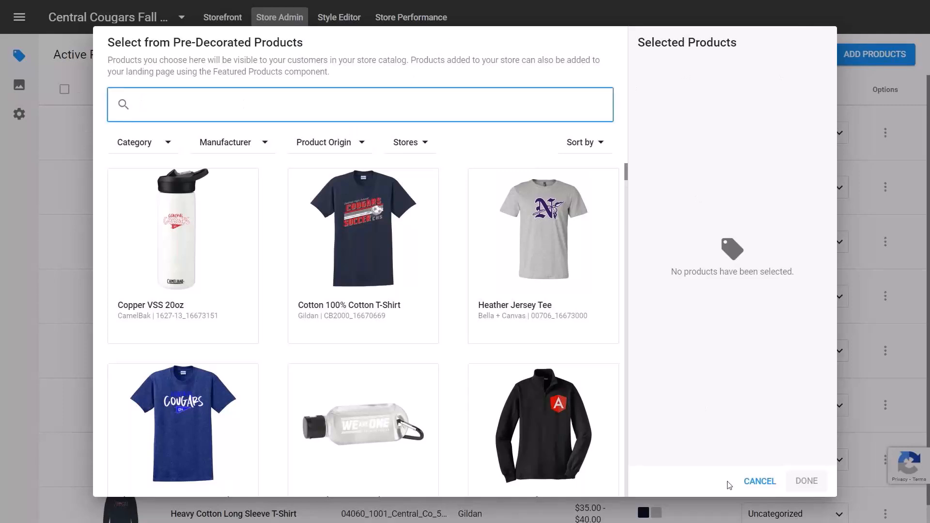
left_click(751, 483)
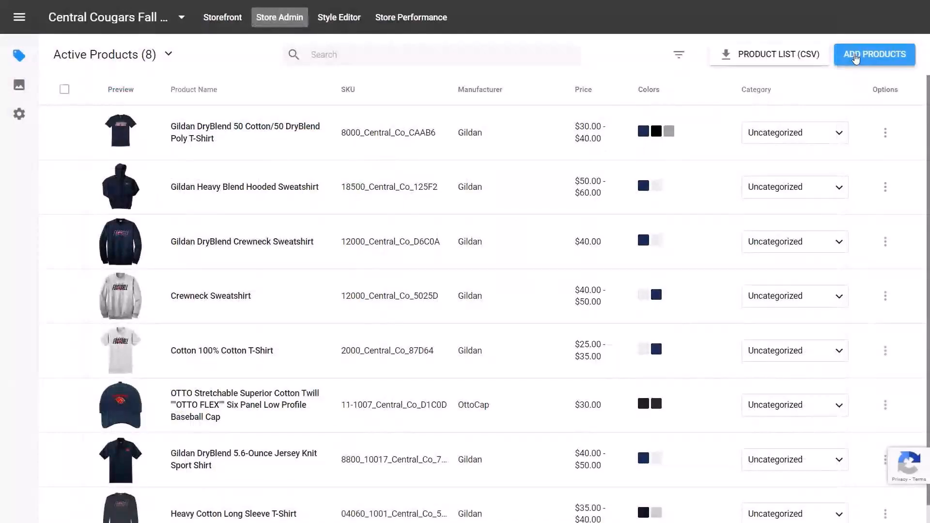
Step: Start adding new products with the Rapid Product Creator and upload Central Track 02 from the PDF Files folder as a print file
left_click(856, 57)
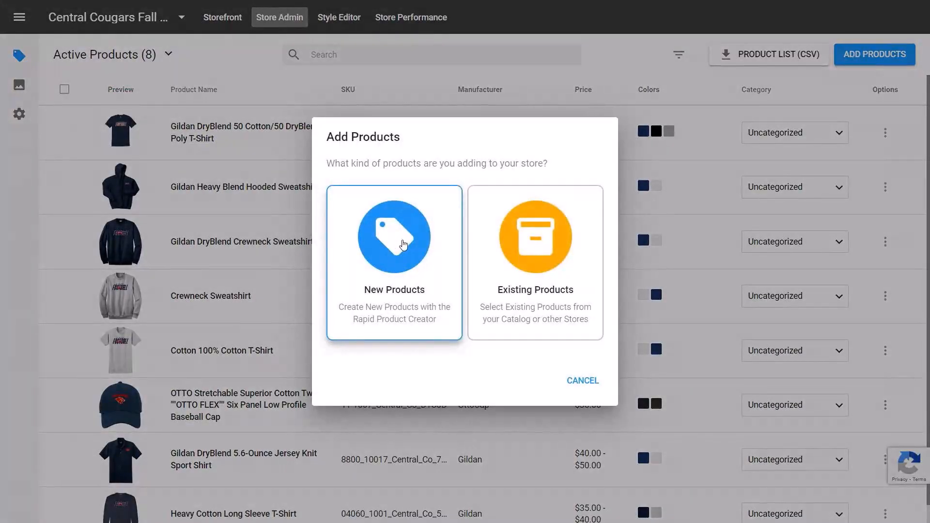
left_click(404, 245)
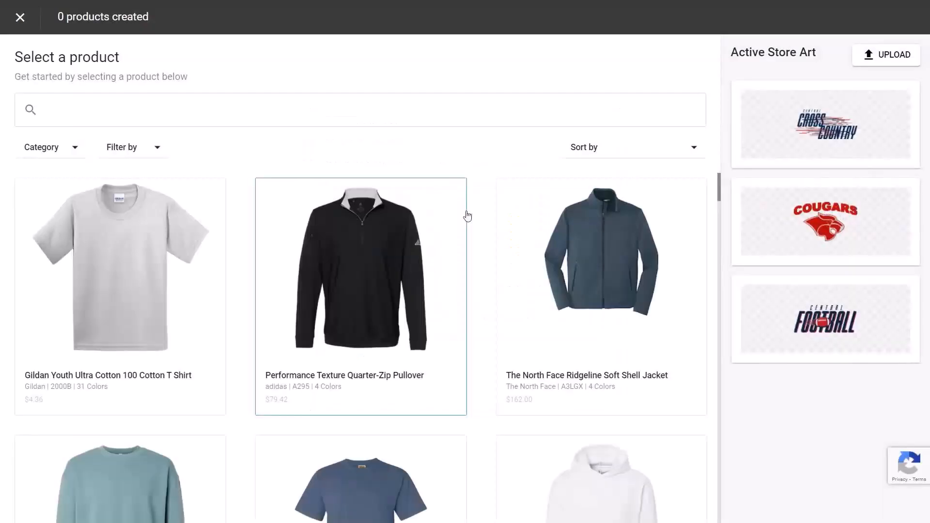
left_click(871, 58)
left_click(379, 207)
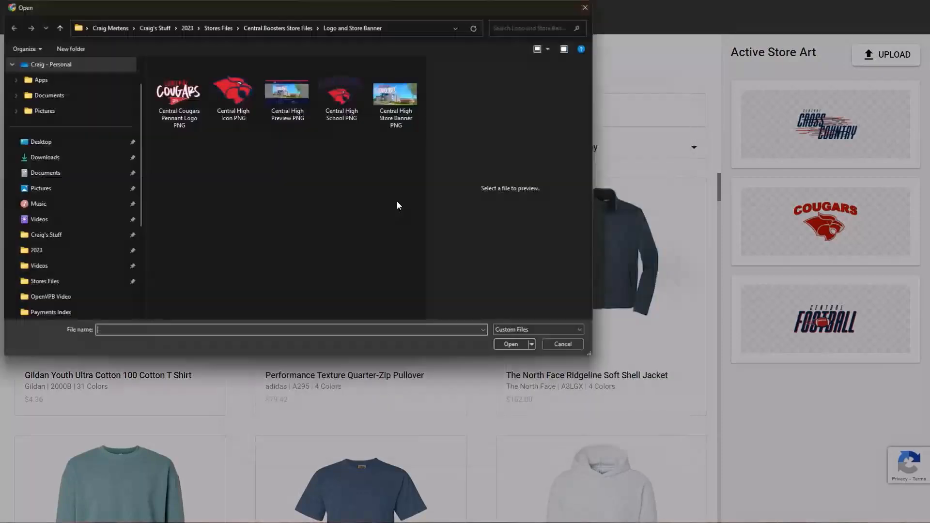
left_click(258, 29)
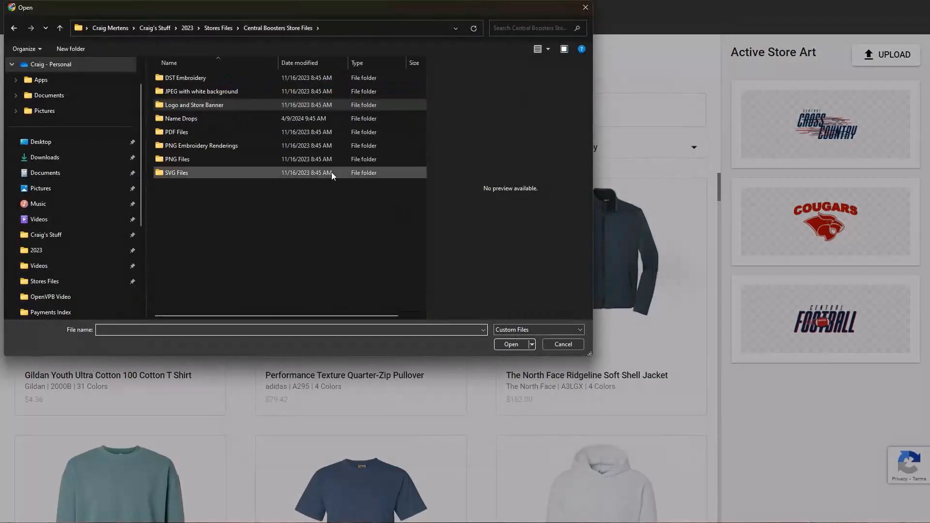
left_click(172, 135)
double_click(172, 135)
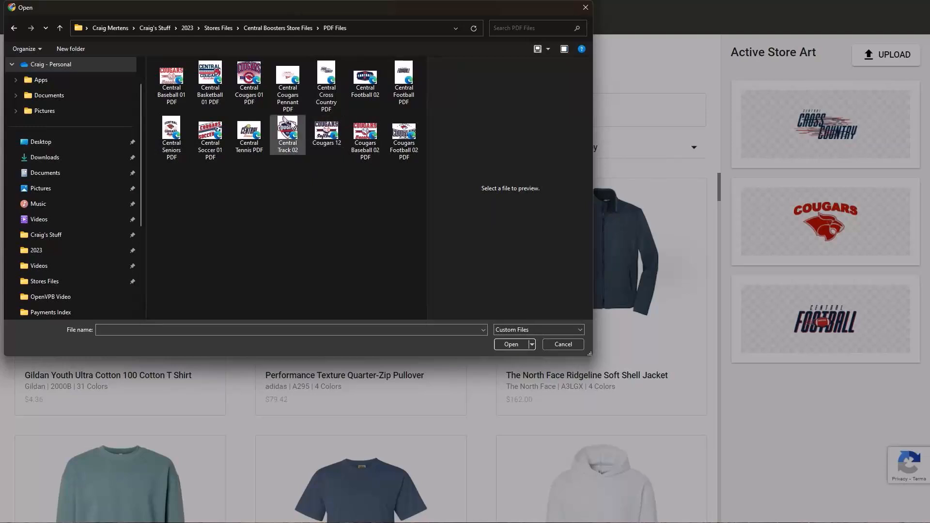
left_click(291, 124)
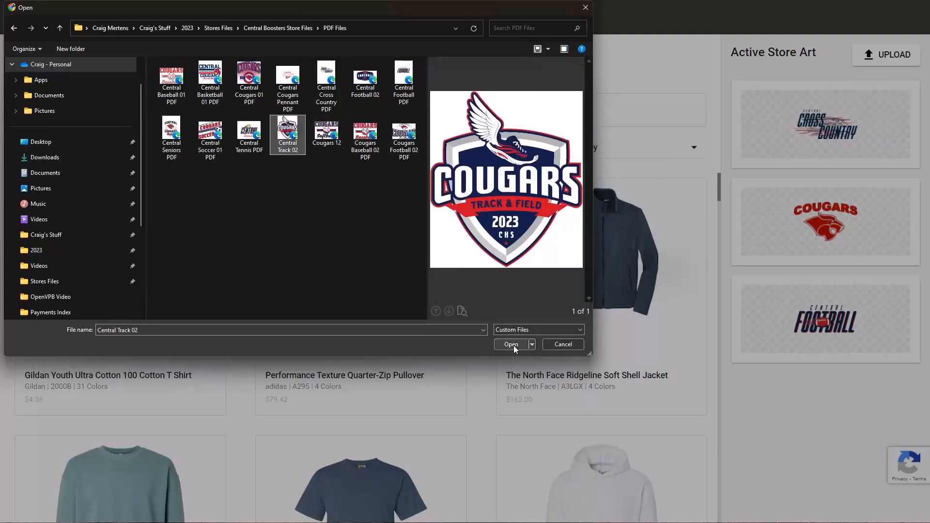
left_click(511, 344)
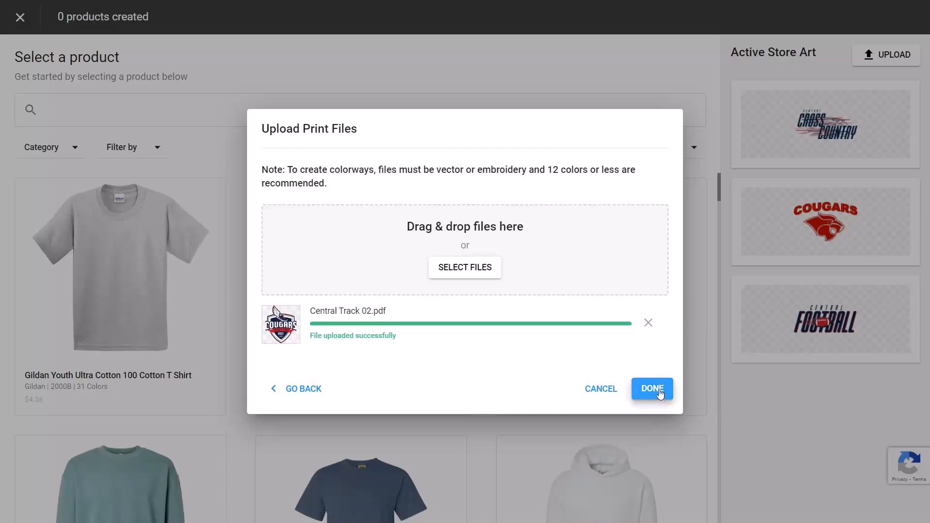
left_click(653, 389)
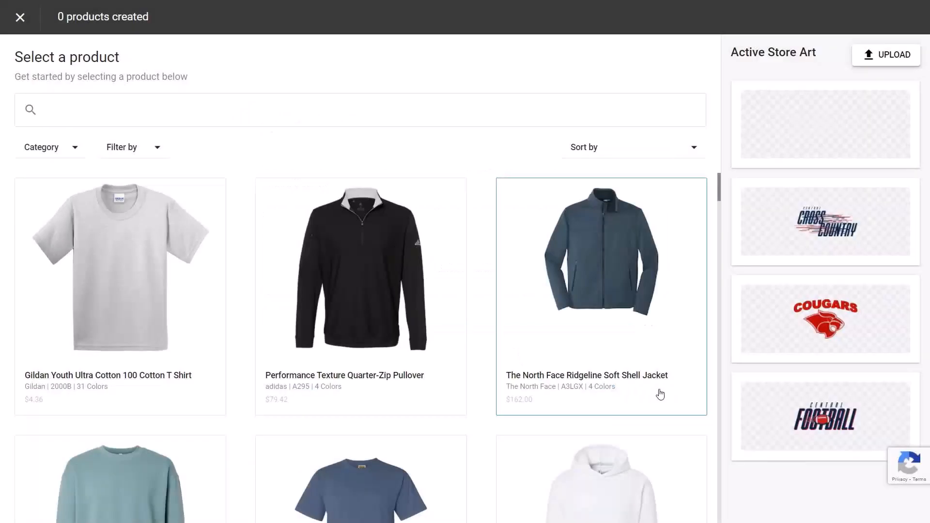
Step: Upload Central Basketball 01 PDF from the PDF Files folder to the active store art as a print file
left_click(893, 57)
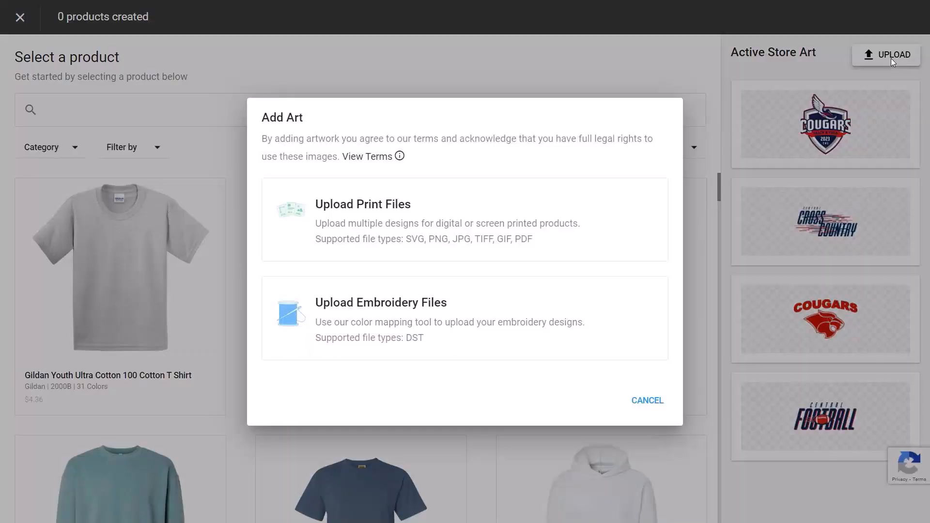
left_click(397, 205)
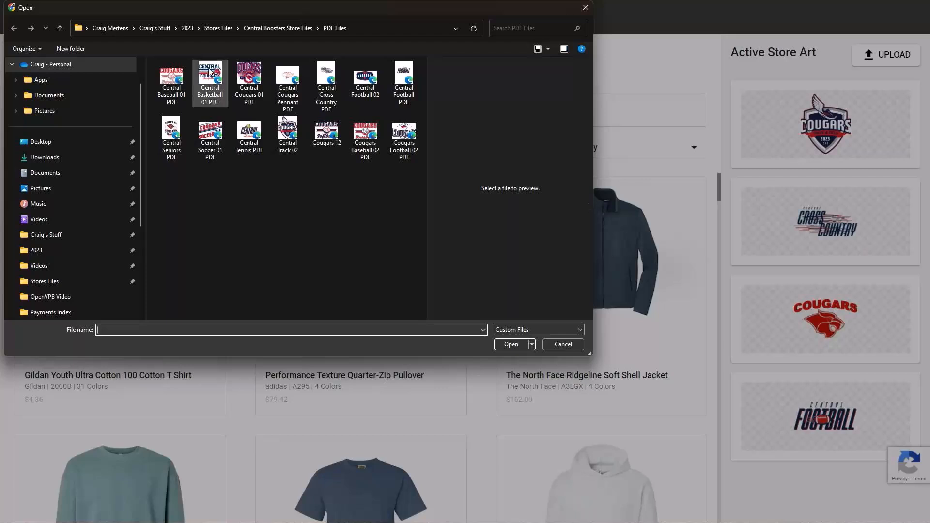
left_click(212, 78)
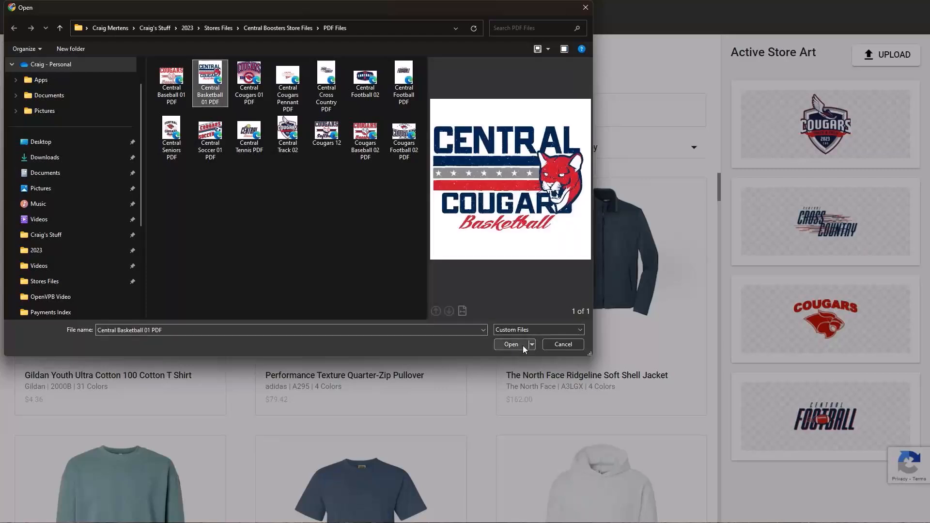
left_click(517, 344)
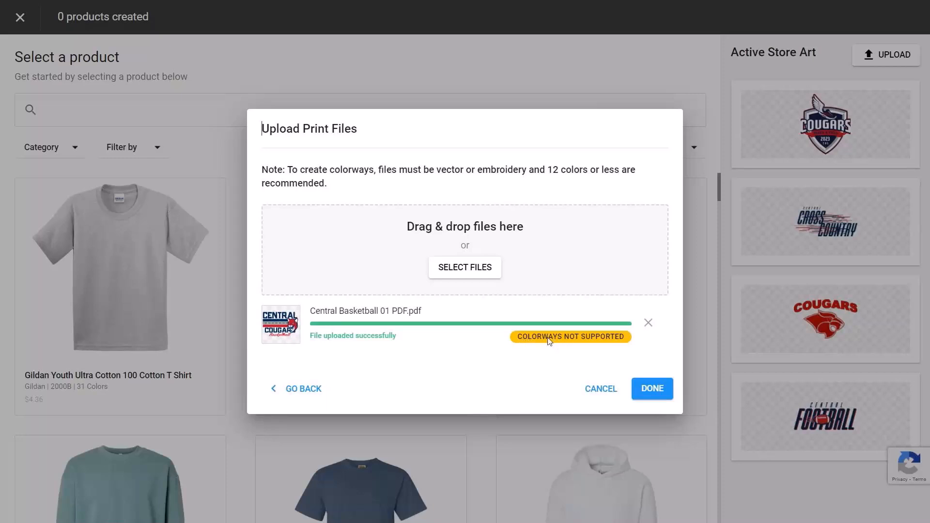
left_click(652, 389)
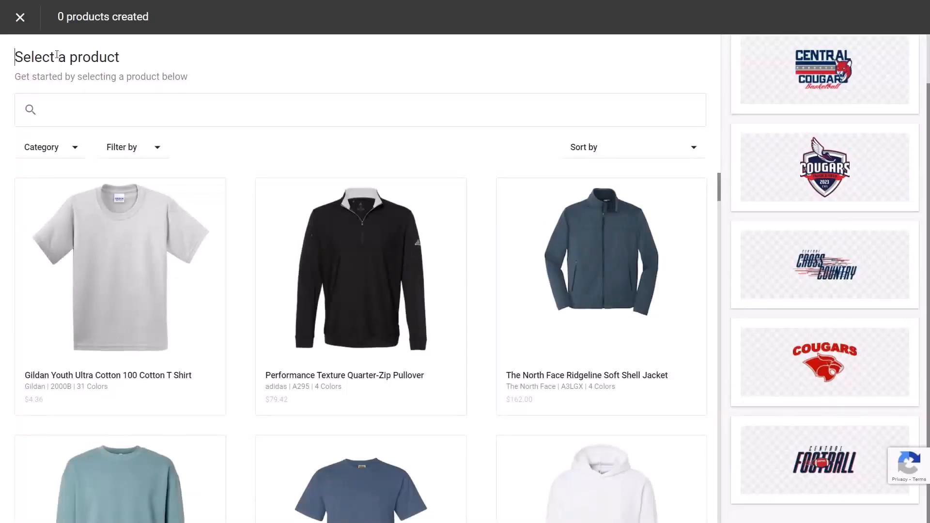
Step: Leave the Rapid Product Creator and go to the shop's Proposals
left_click(19, 18)
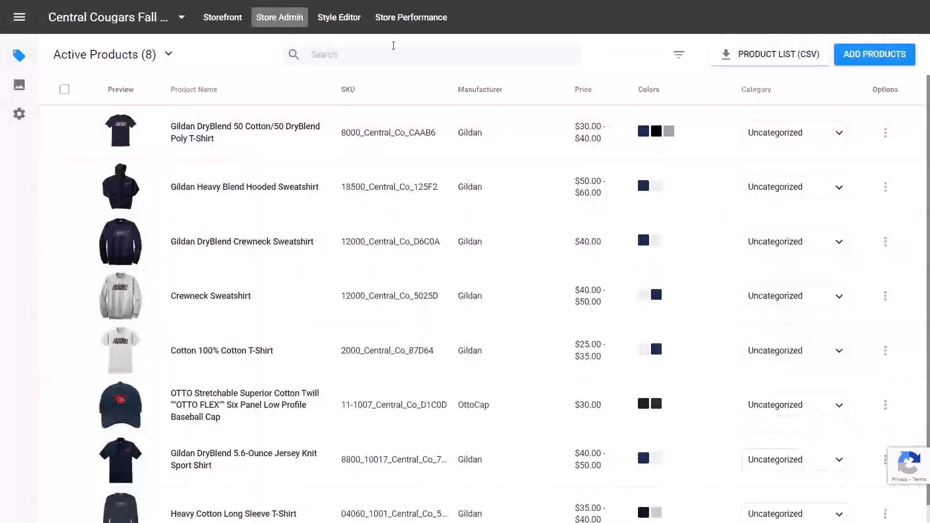
left_click(19, 17)
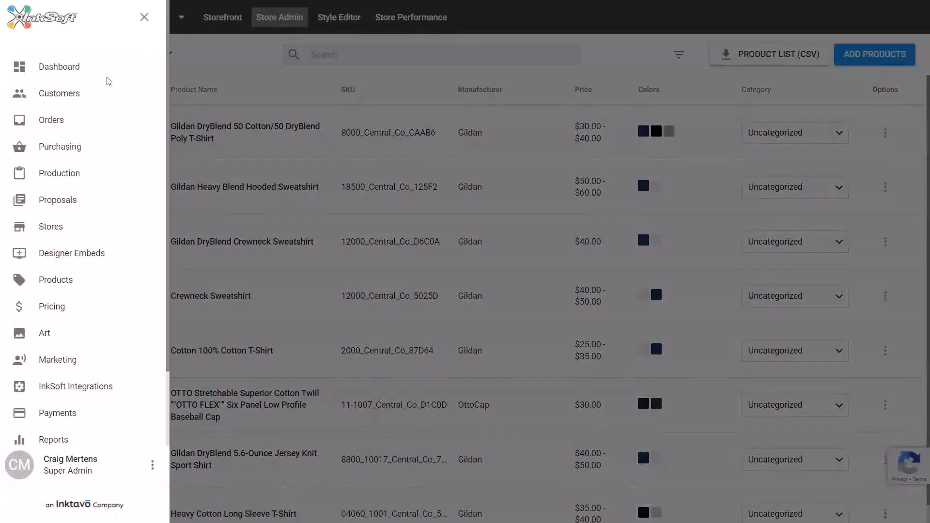
left_click(144, 17)
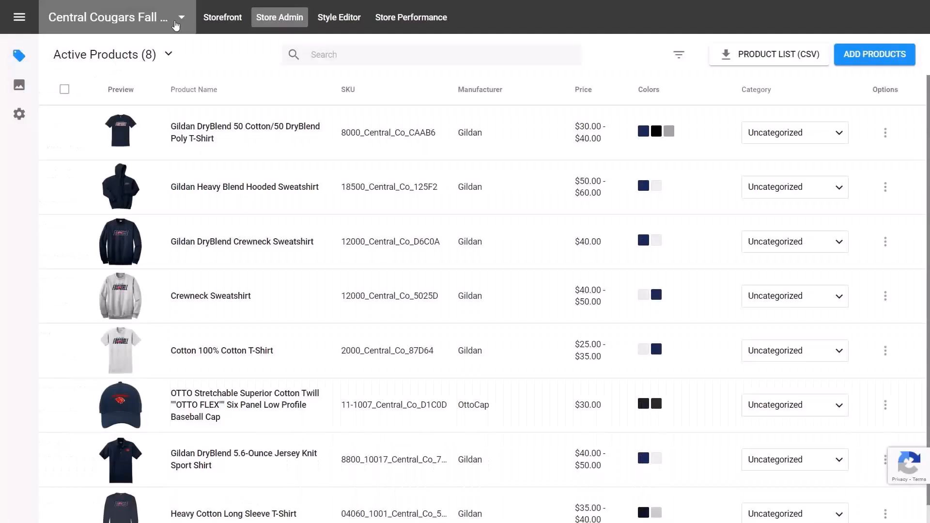
left_click(26, 17)
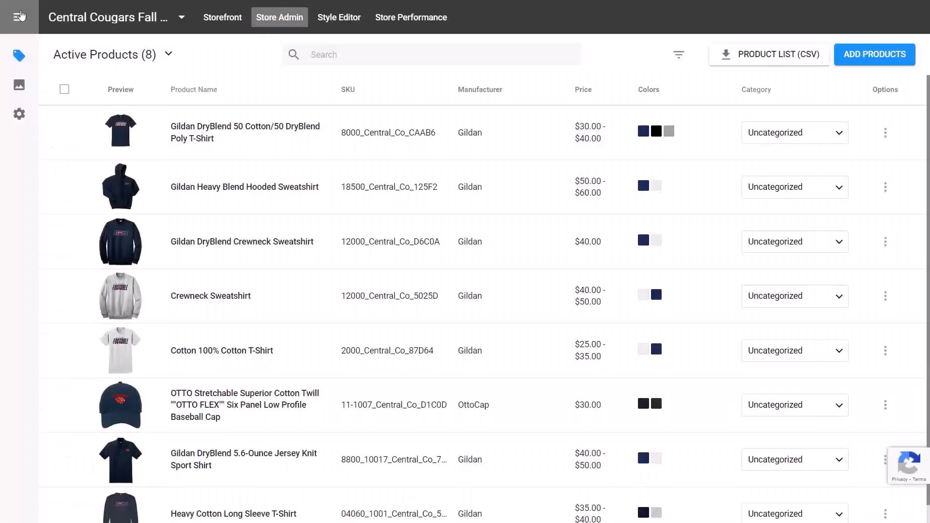
left_click(22, 18)
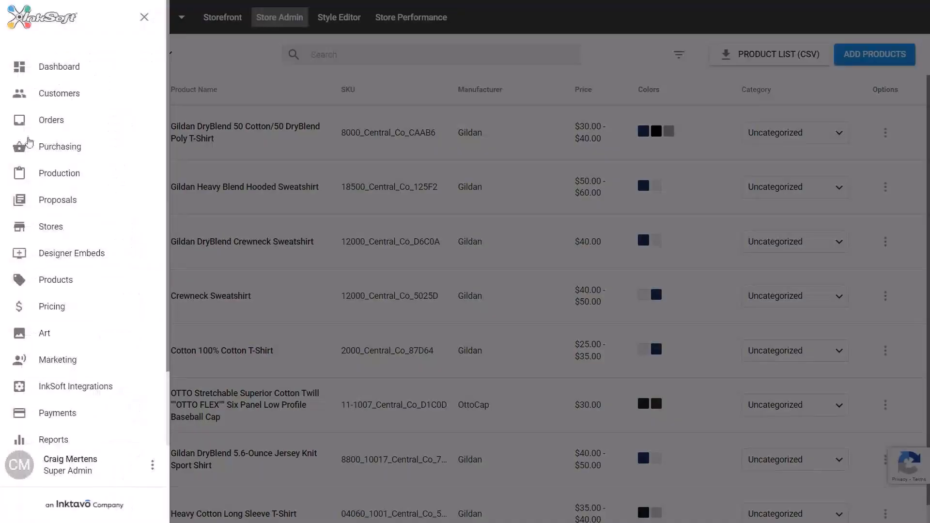
left_click(78, 202)
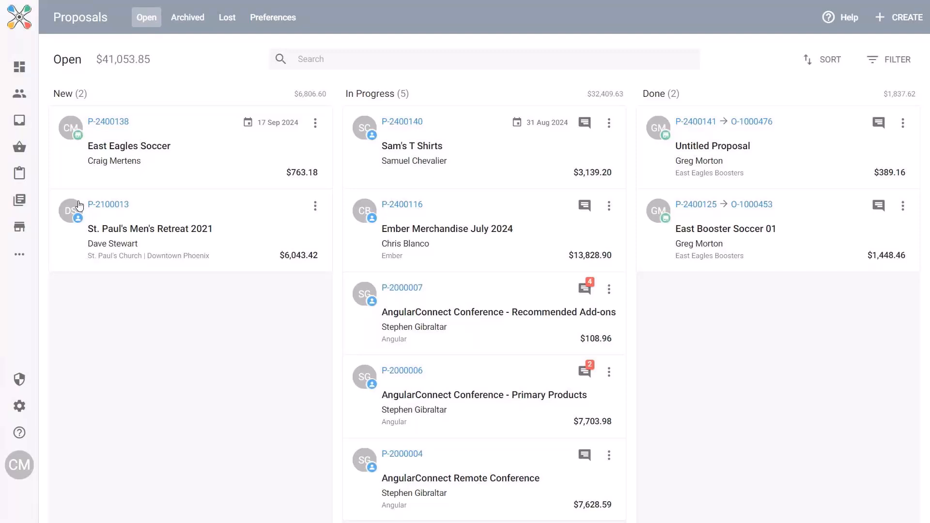
Step: Create a new proposal and assign the existing East Eagles Boosters customer to it
left_click(899, 18)
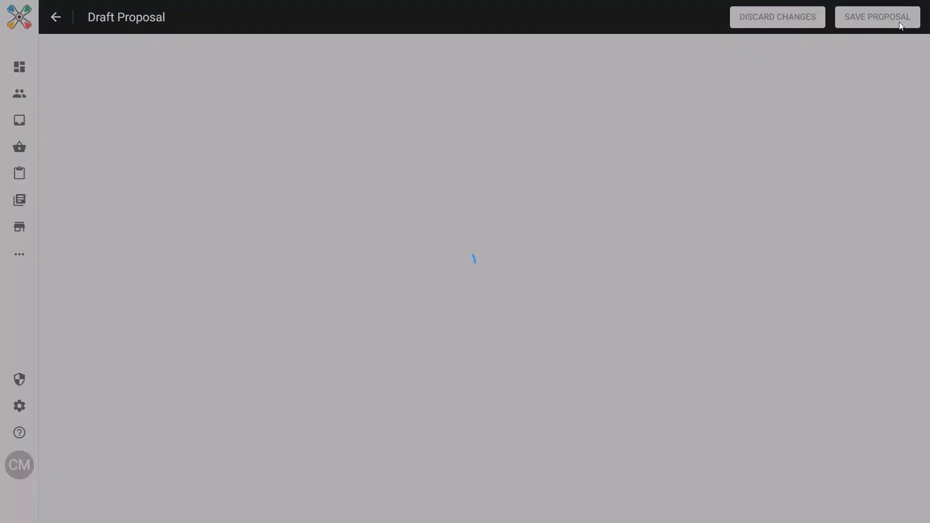
left_click(146, 64)
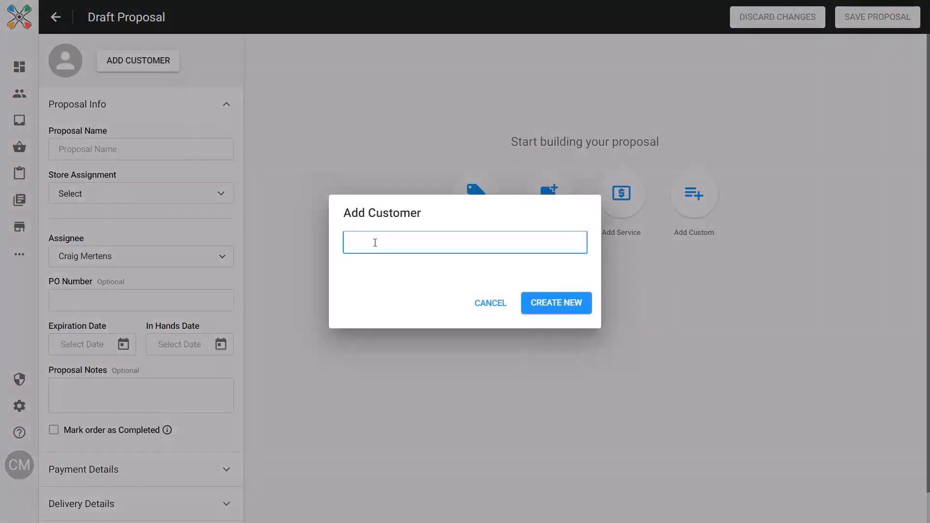
type("greg")
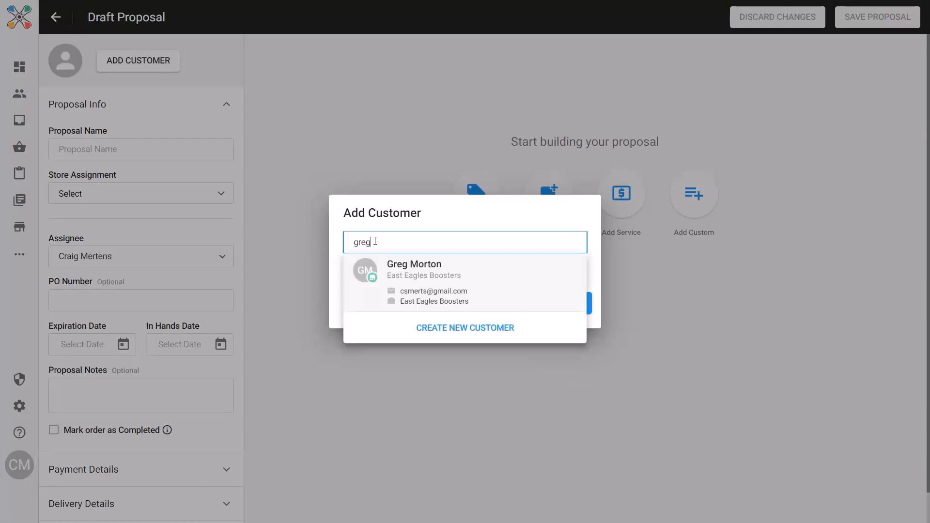
left_click(460, 272)
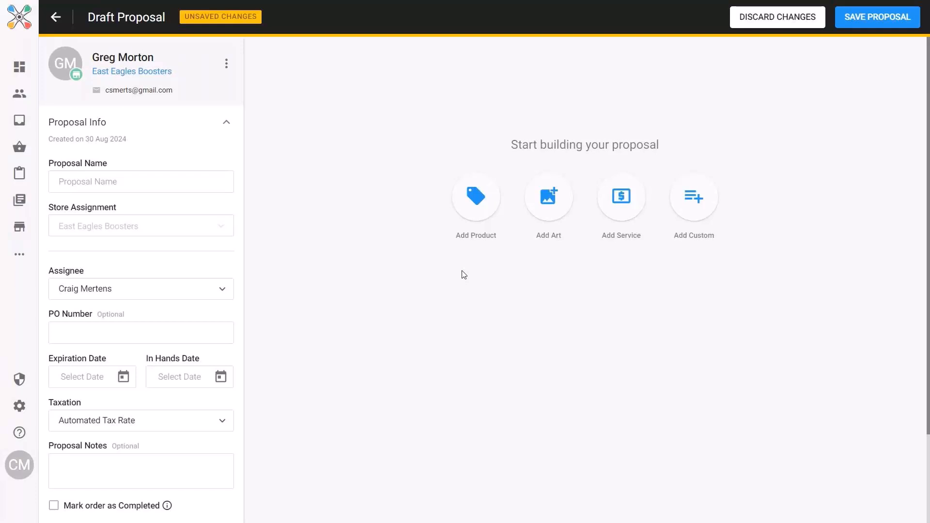
Step: Add 24 OTTO Stretchable Superior Cotton Twill caps in 004 - Navy, size LXL, to the proposal
mouse_move(144, 230)
left_click(476, 197)
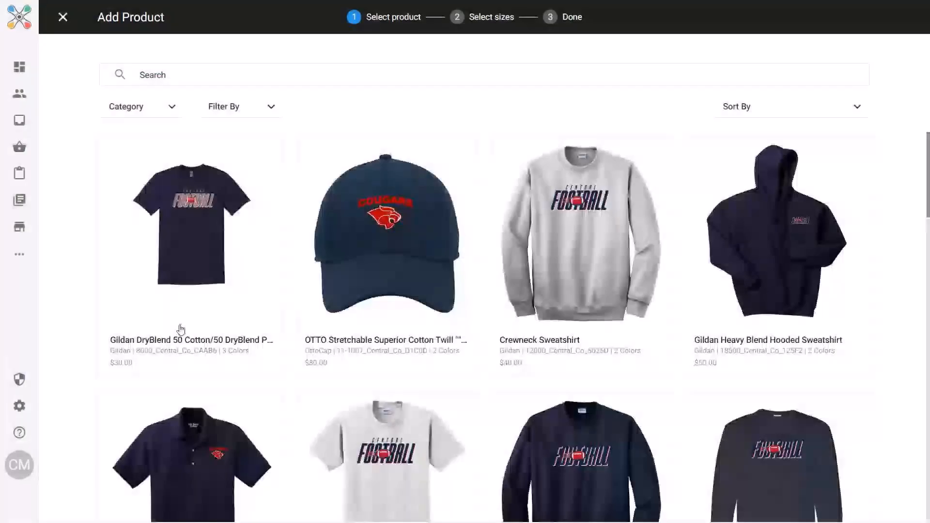
left_click(385, 233)
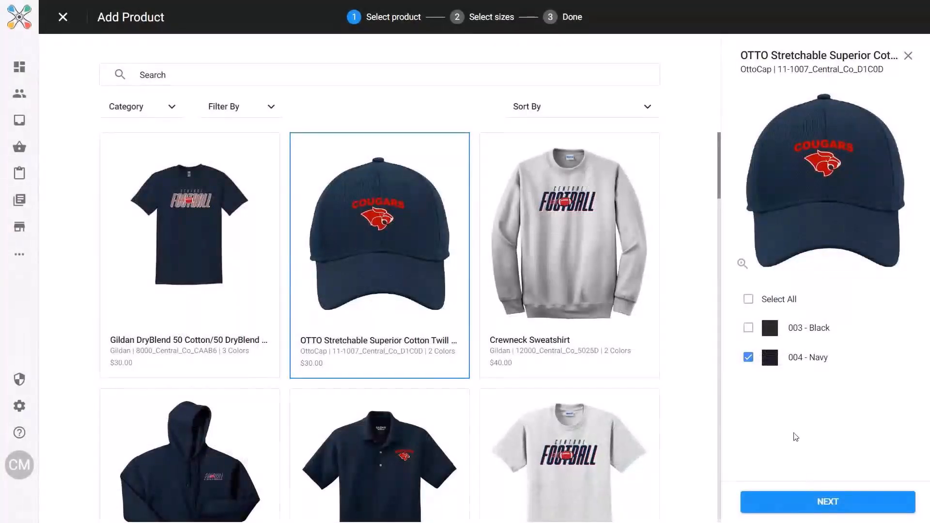
left_click(802, 502)
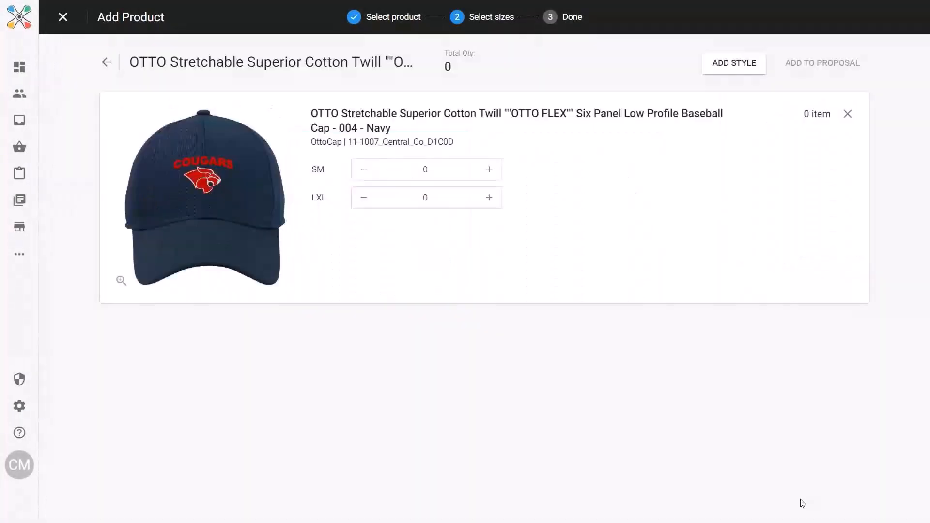
type("24")
left_click(850, 61)
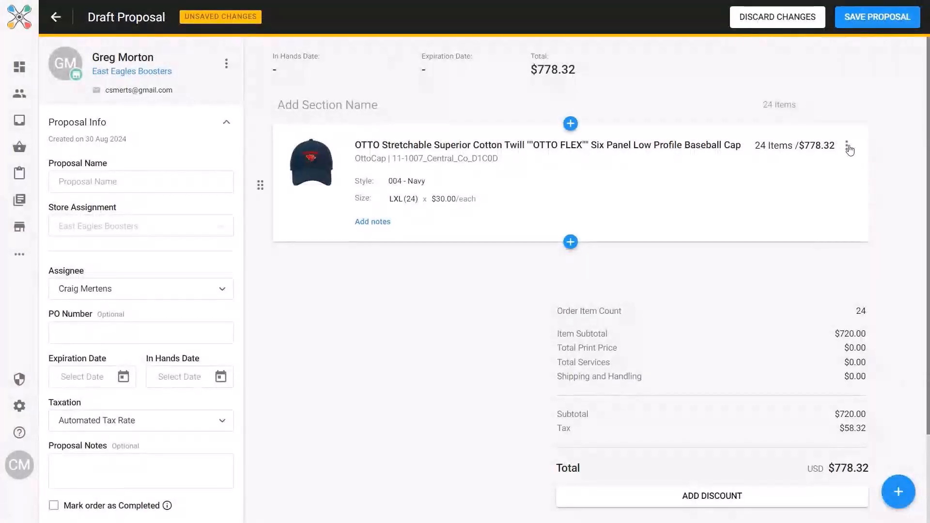
Step: Override the navy cap's LXL price with $25 and save the proposal
left_click(848, 147)
left_click(823, 175)
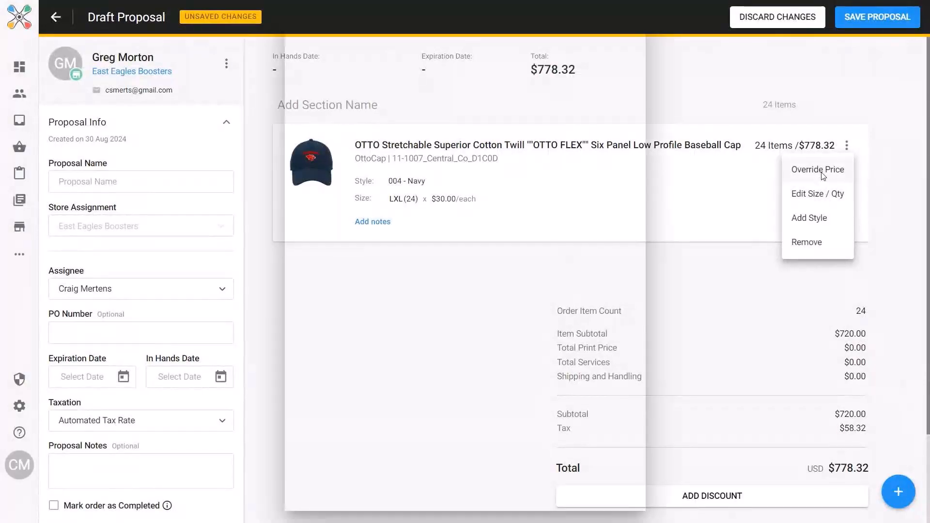
double_click(466, 316)
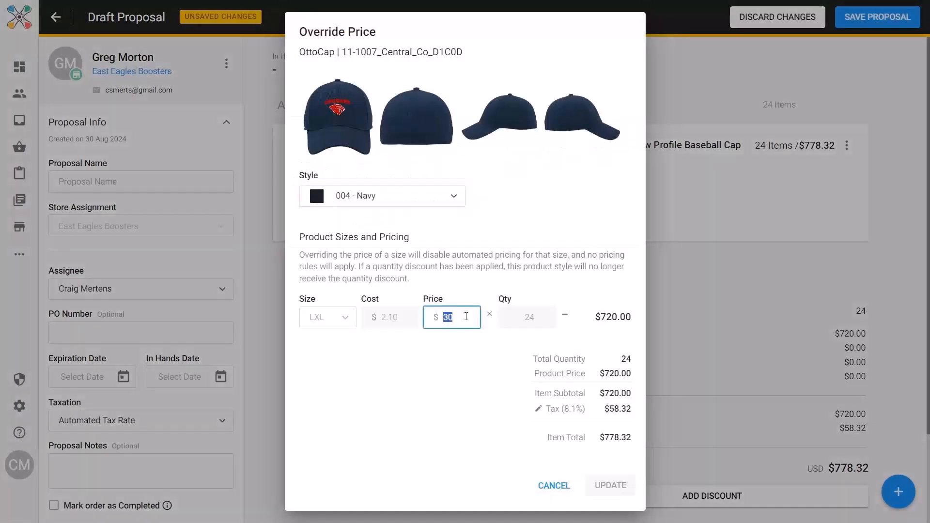
type("25")
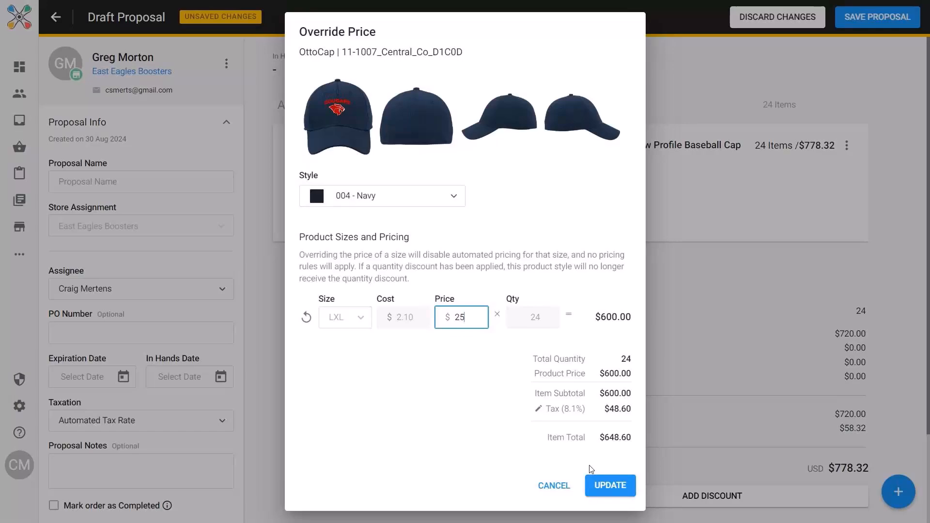
left_click(604, 483)
left_click(882, 17)
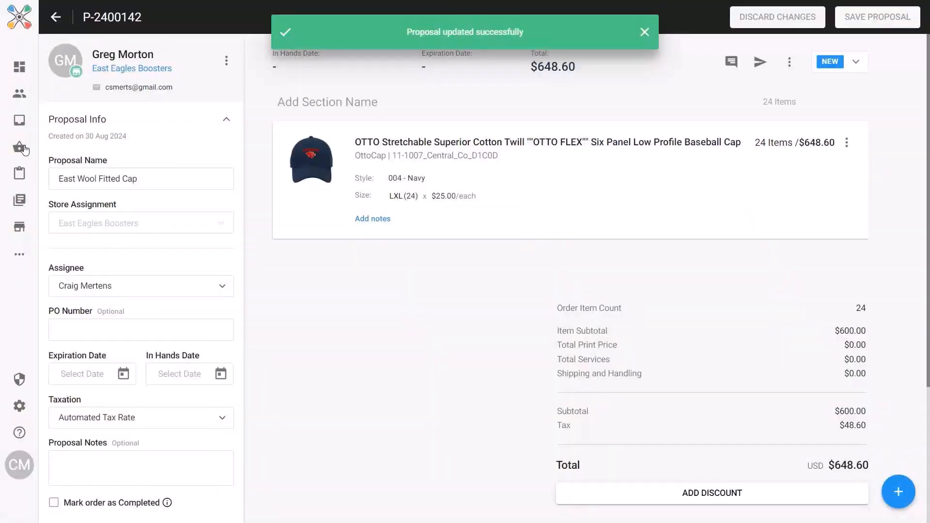
Step: Go to the active stores and open the East Eagles Boosters store
mouse_move(30, 151)
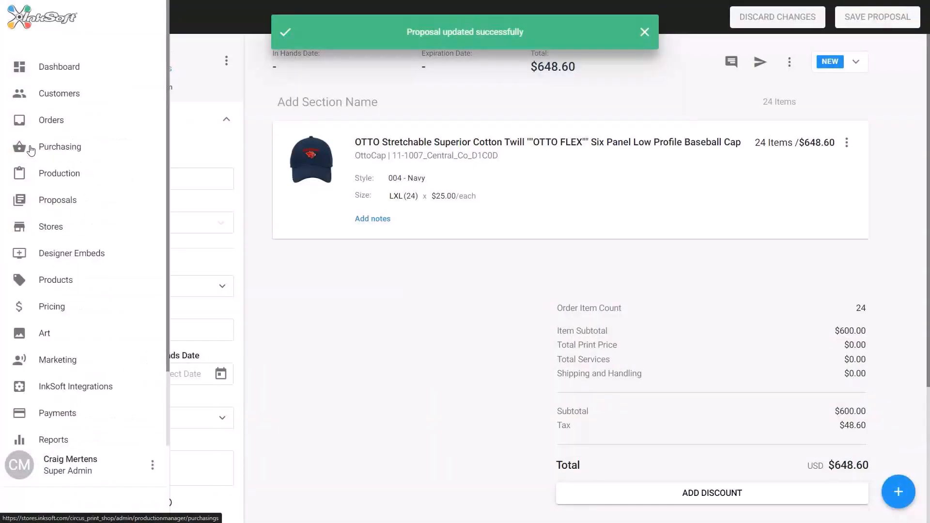
left_click(59, 234)
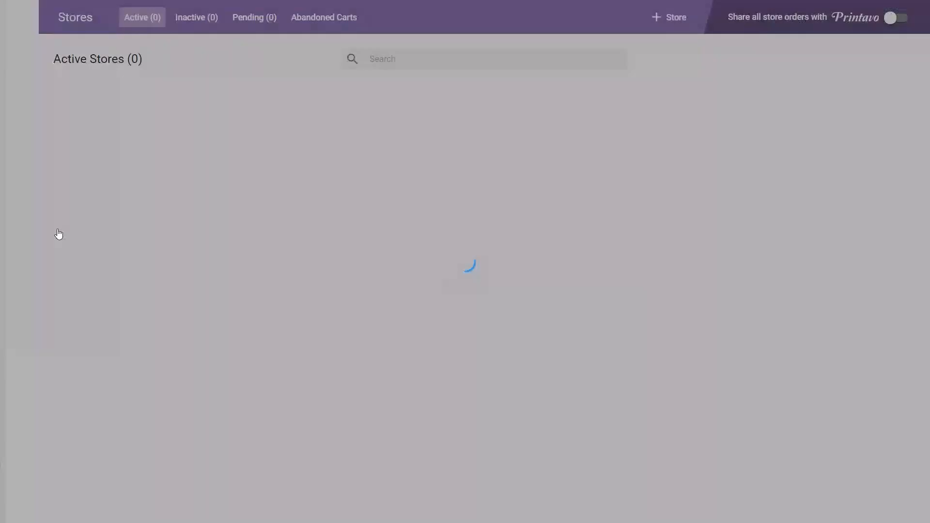
scroll(277, 339, "down", 3)
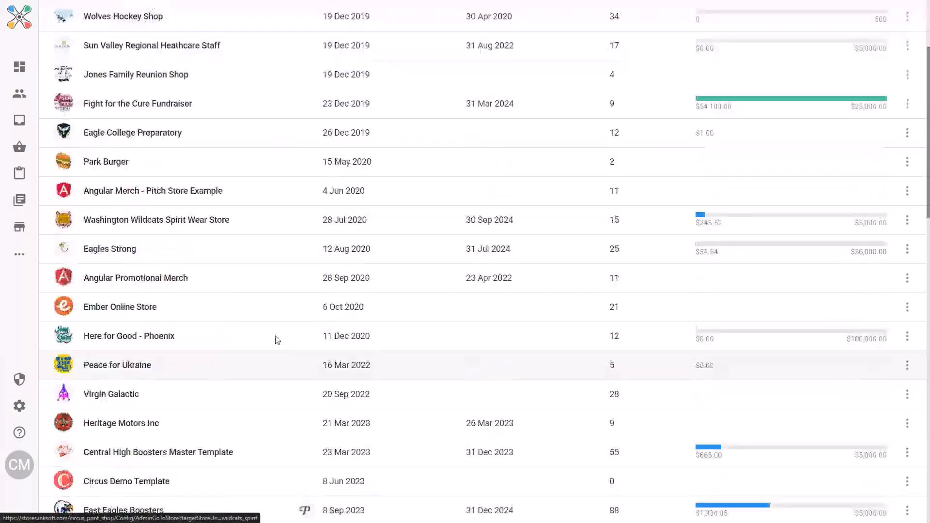
left_click(135, 513)
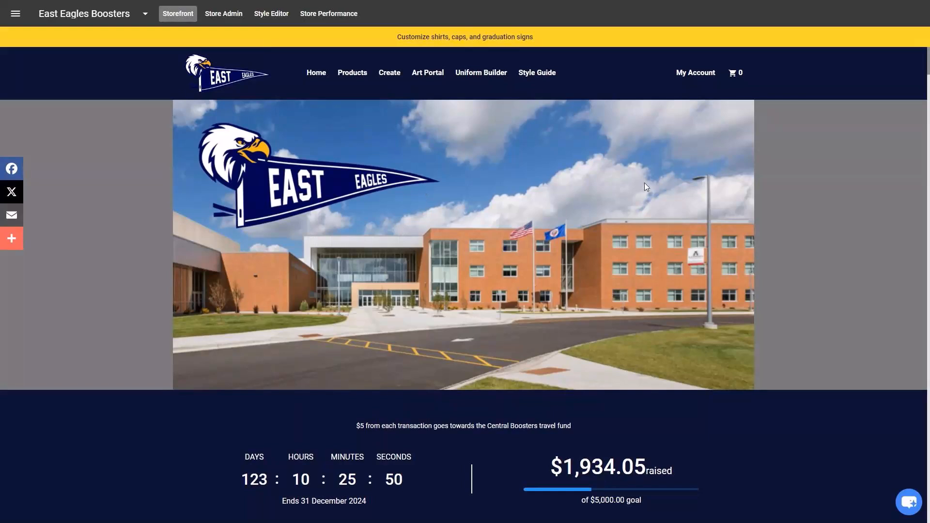
Step: Open Store Performance in the storefront's account area and review the fundraising, coupon, gift card, order and product summaries
left_click(695, 73)
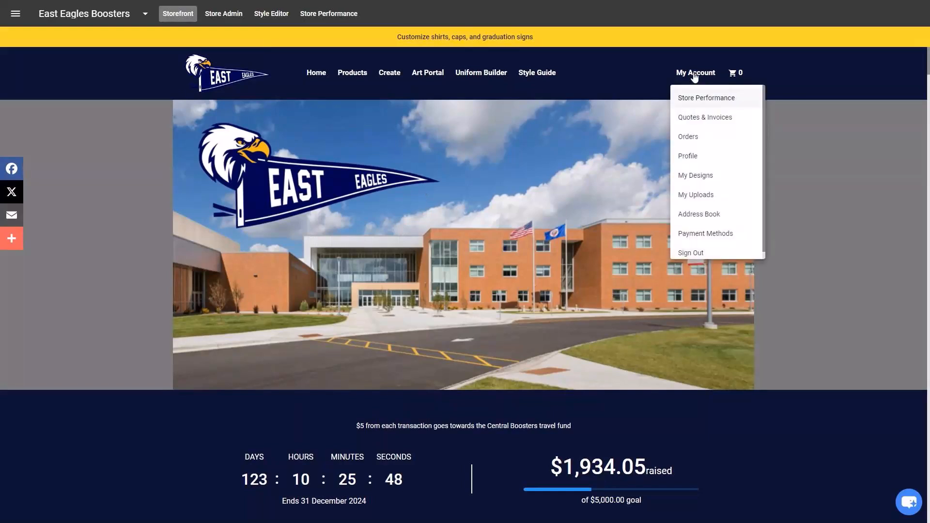
left_click(694, 74)
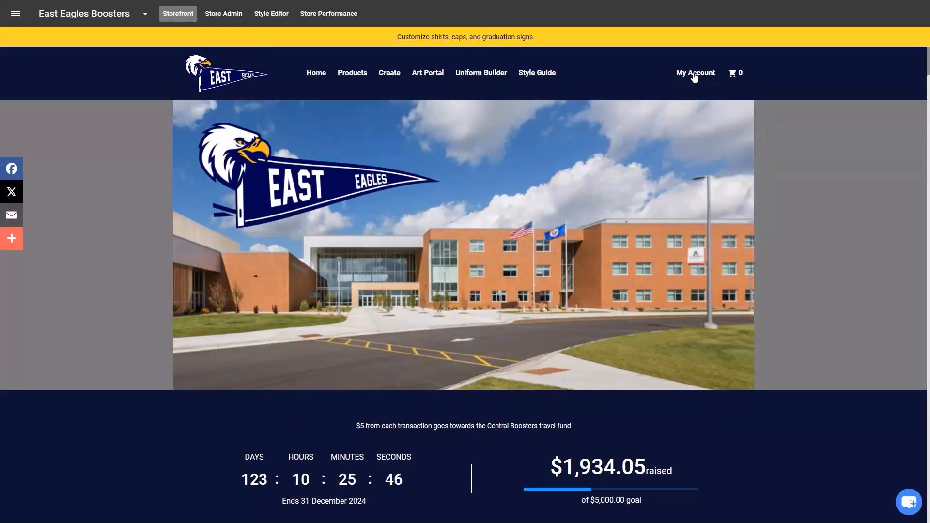
left_click(694, 74)
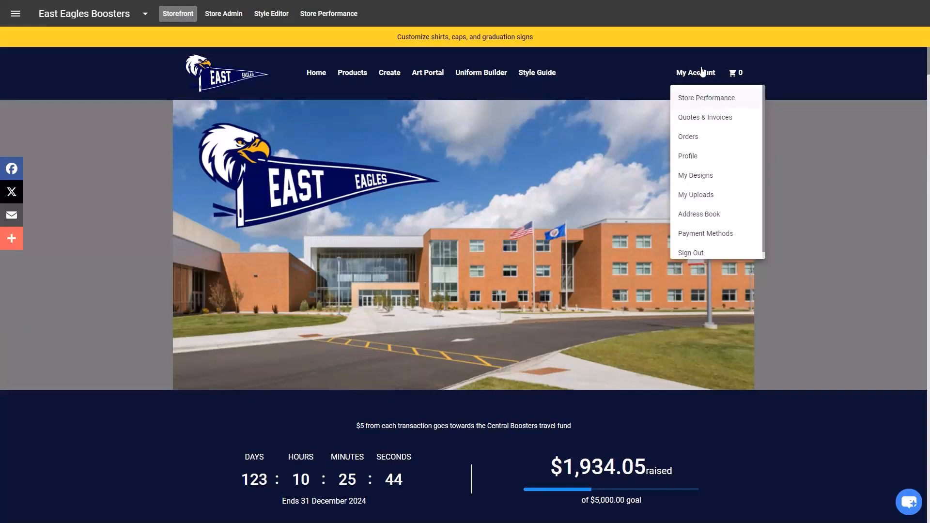
left_click(695, 100)
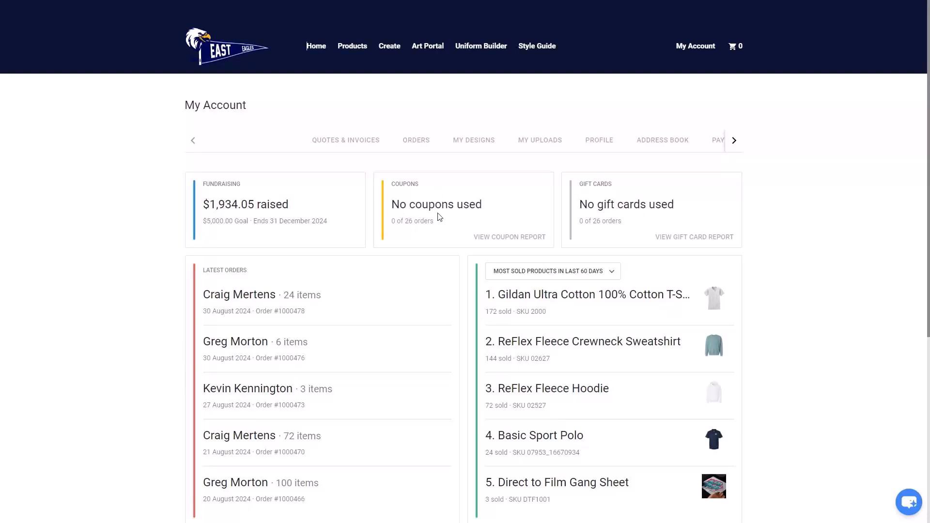
scroll(641, 217, "down", 1)
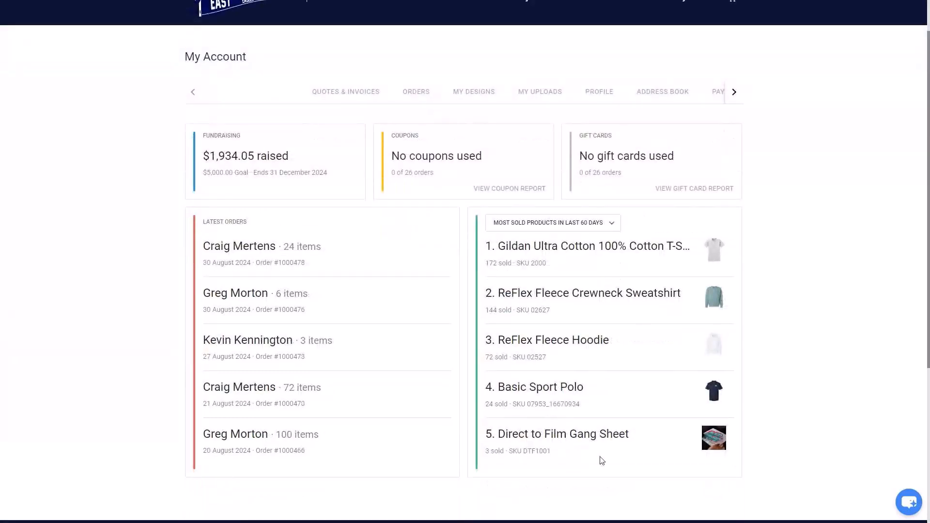
Step: Compare the least sold and most sold products of the last 60 days in the store performance summary
left_click(615, 226)
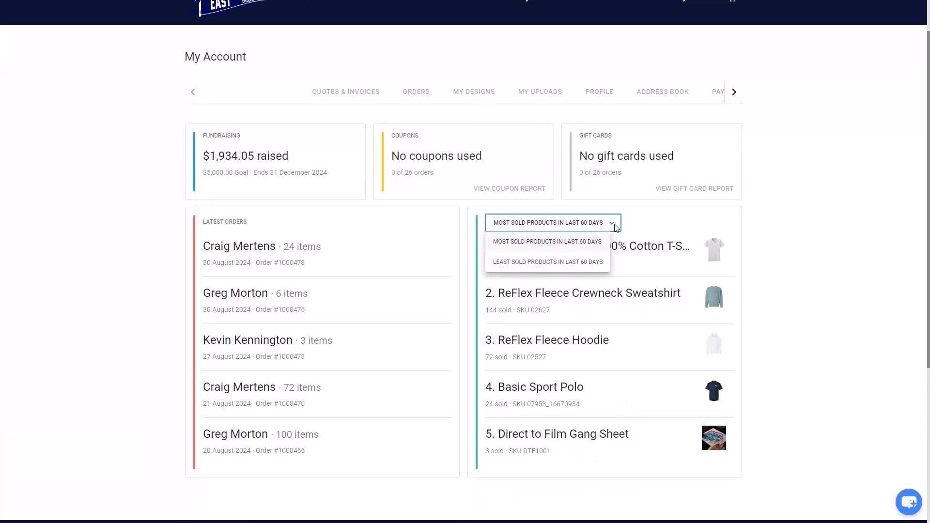
left_click(536, 263)
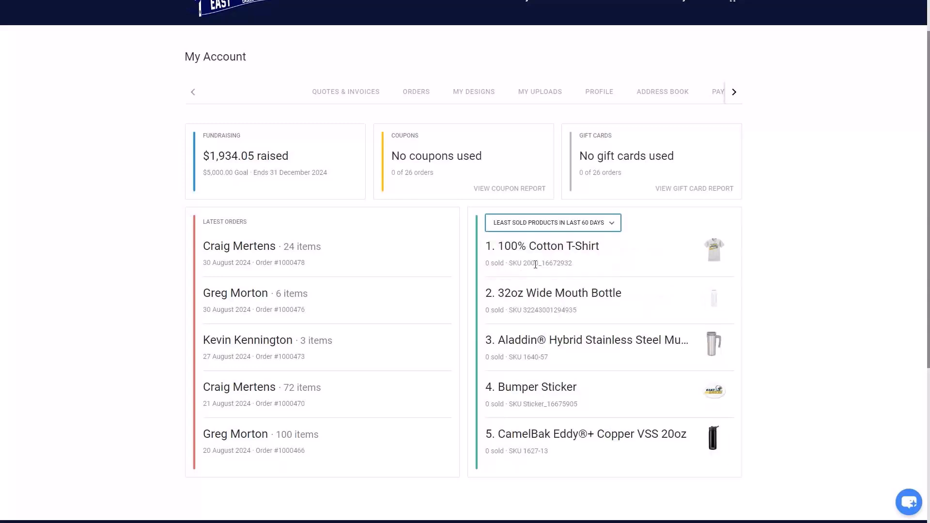
left_click(614, 229)
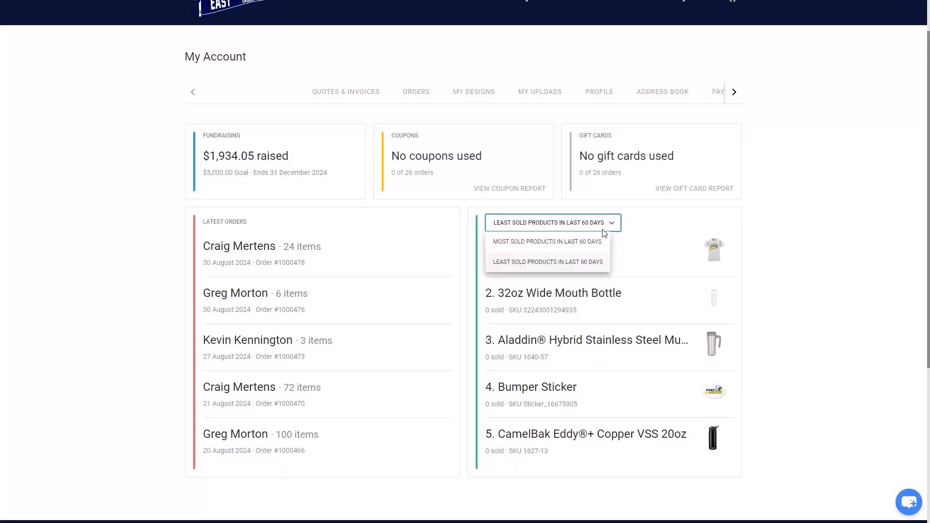
left_click(576, 242)
scroll(756, 365, "up", 1)
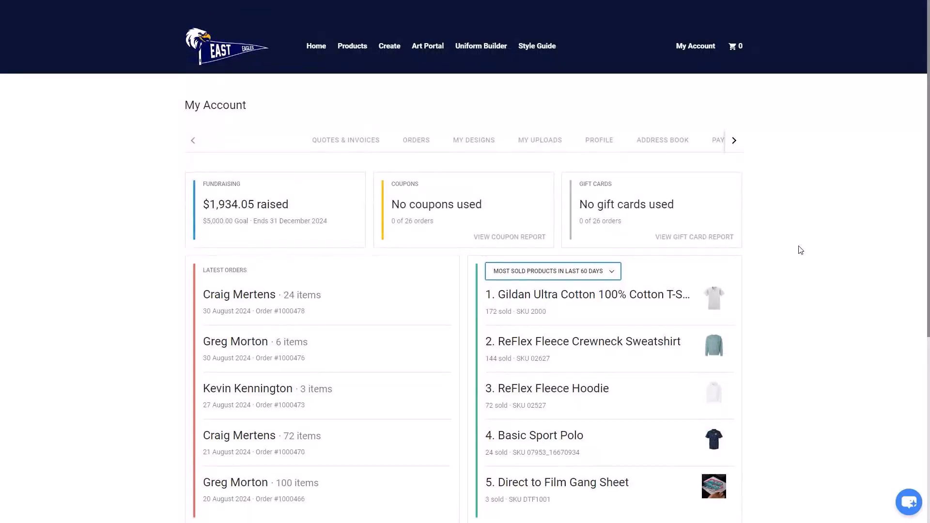
Step: Check the account's quotes and invoices and look through its order history
left_click(355, 144)
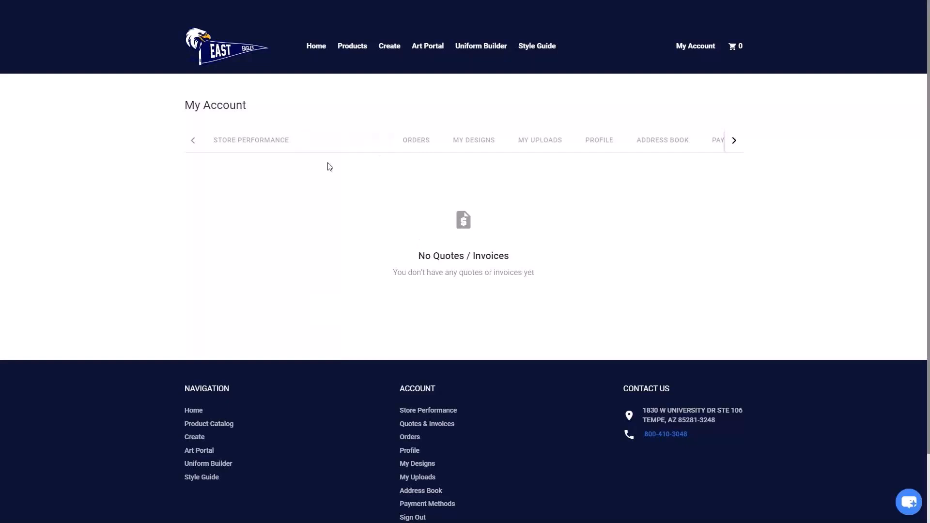
left_click(420, 145)
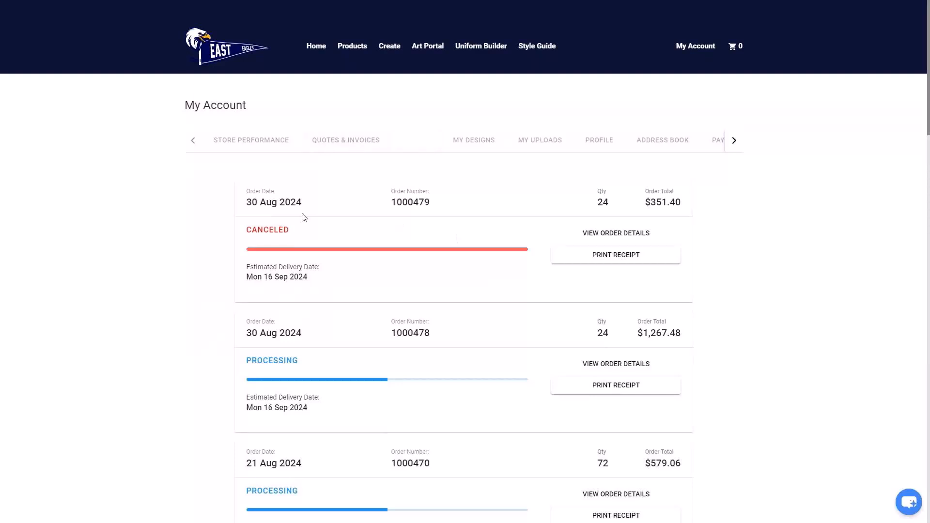
scroll(435, 291, "down", 1)
scroll(435, 291, "down", 8)
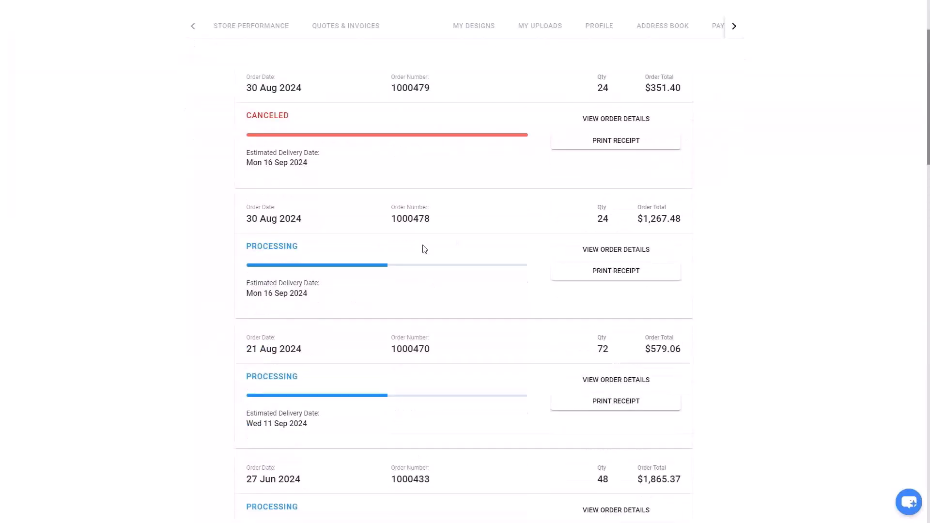
scroll(503, 261, "down", 6)
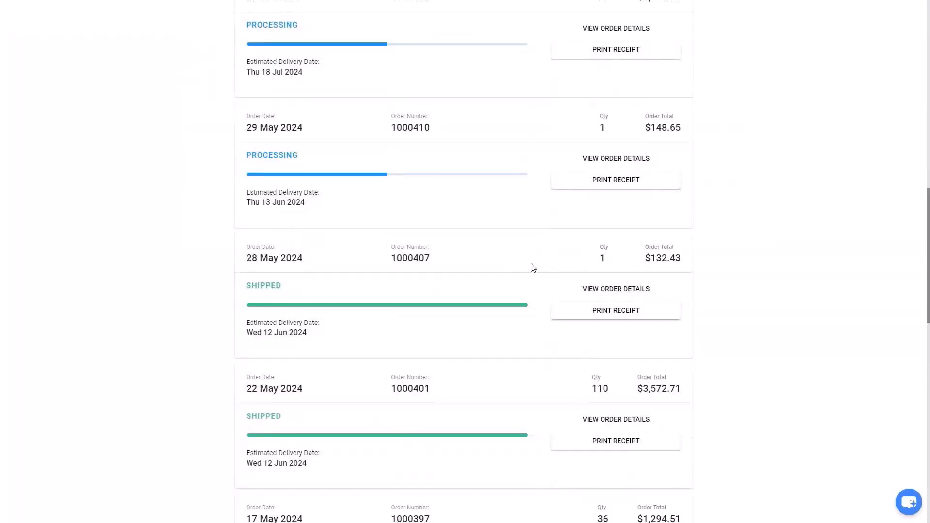
Step: Open the details of the shipped 28 May 2024 order and reorder its navy Gildan Ultra Cotton T-shirt
left_click(631, 290)
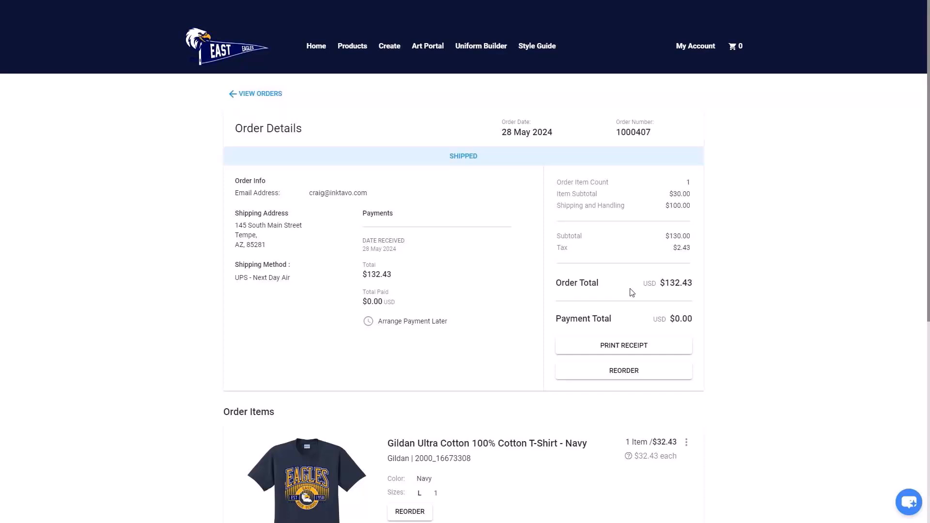
scroll(631, 293, "down", 5)
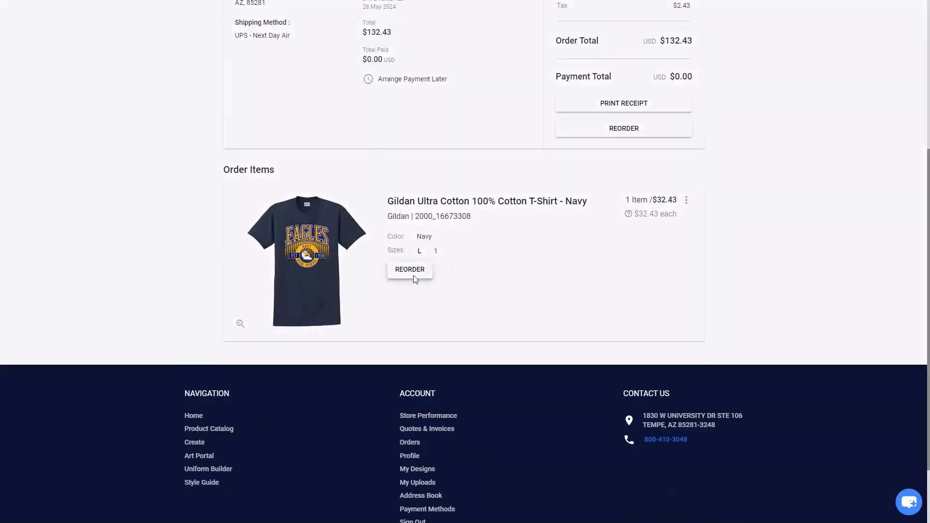
left_click(410, 271)
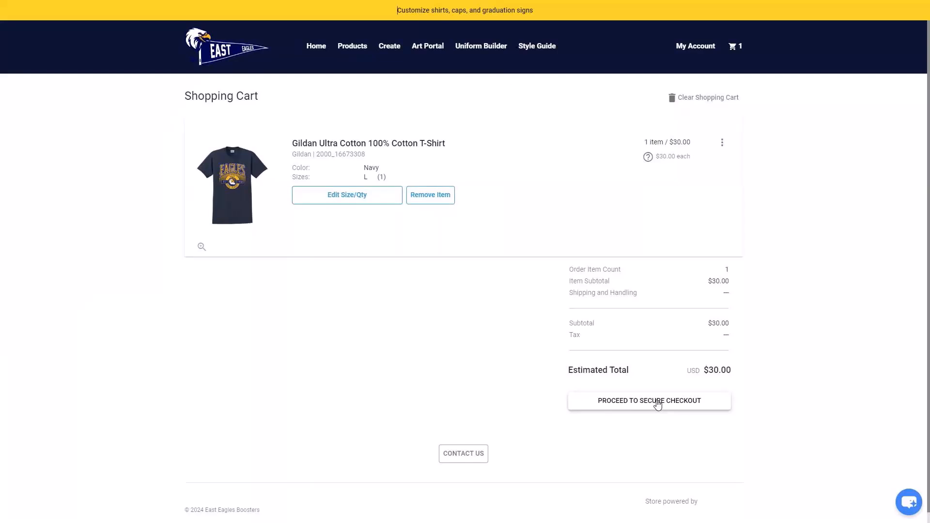
Step: Exit full screen, review the shopping cart with the reordered T-shirt, and return to the order details
key("F11")
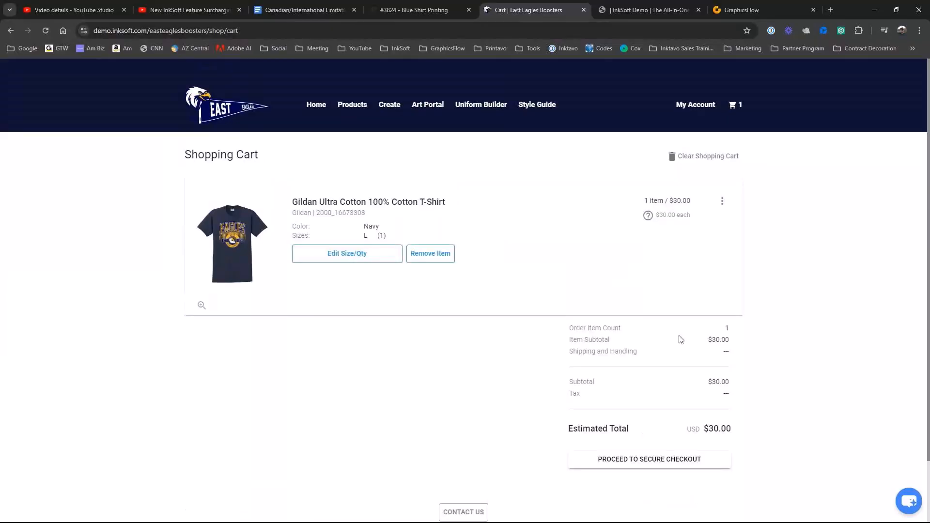
scroll(678, 340, "down", 2)
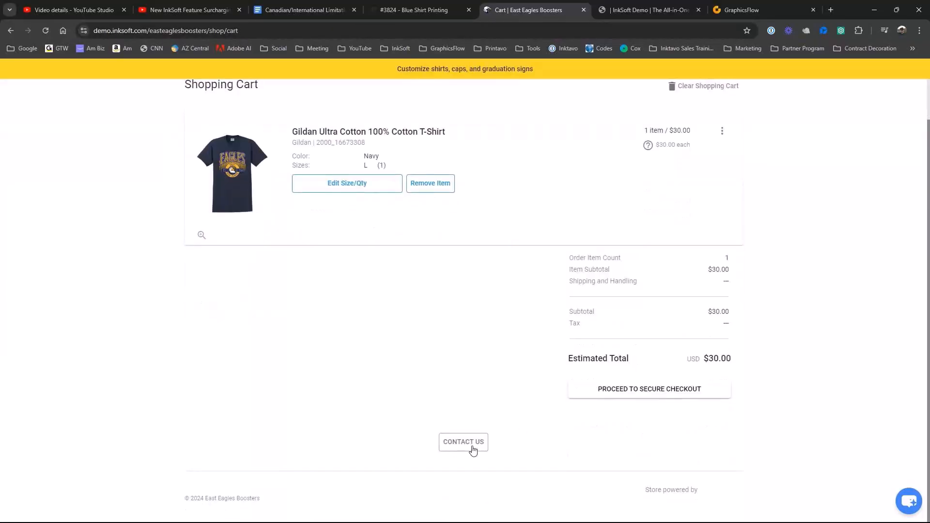
scroll(862, 390, "up", 2)
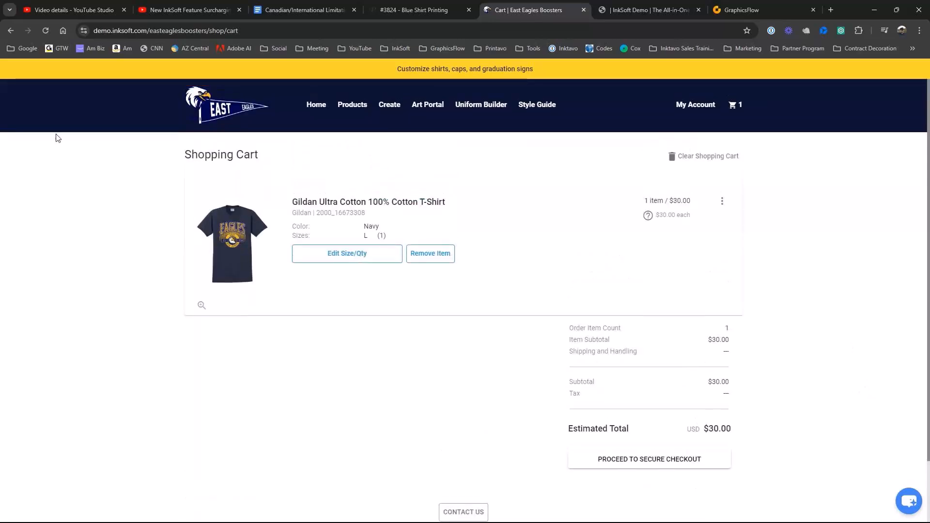
left_click(14, 33)
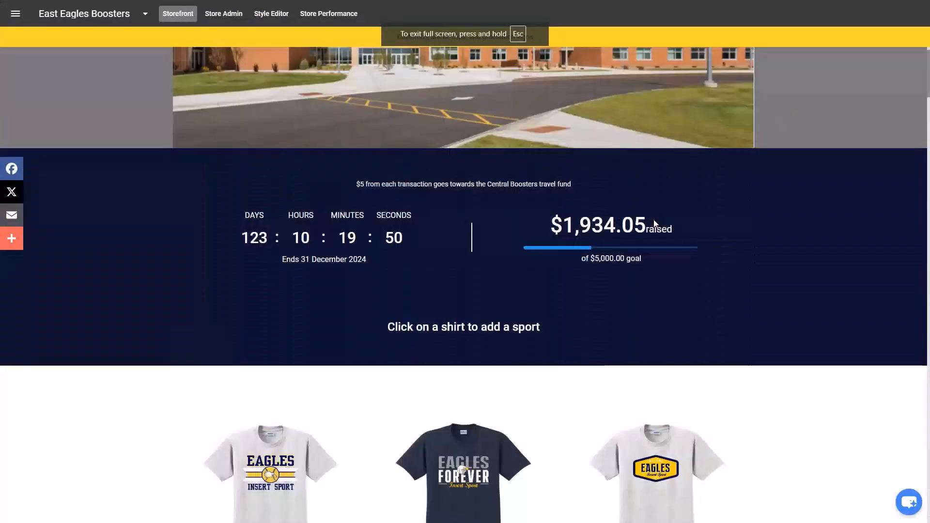
Step: Open the navy Eagles Forever T-shirt from the storefront home page and replace its Insert Sport text with Soccer
scroll(652, 222, "down", 4)
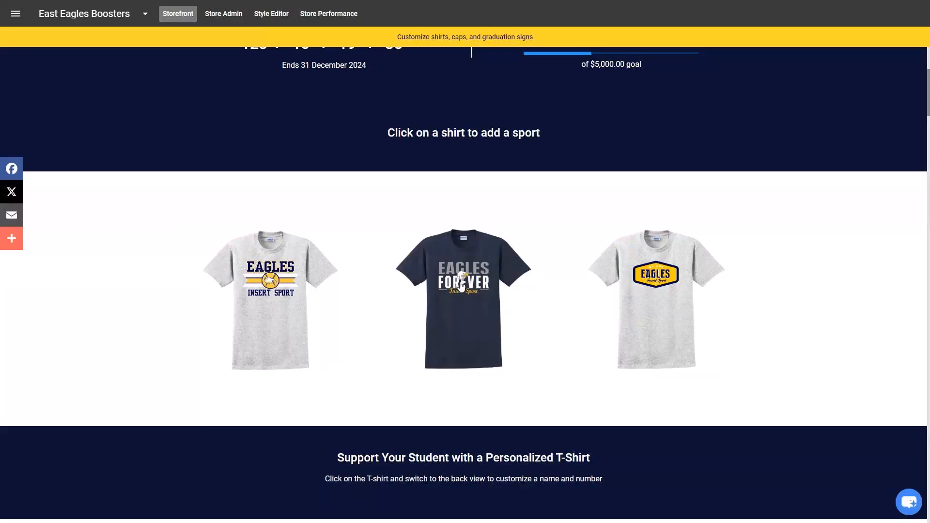
left_click(462, 286)
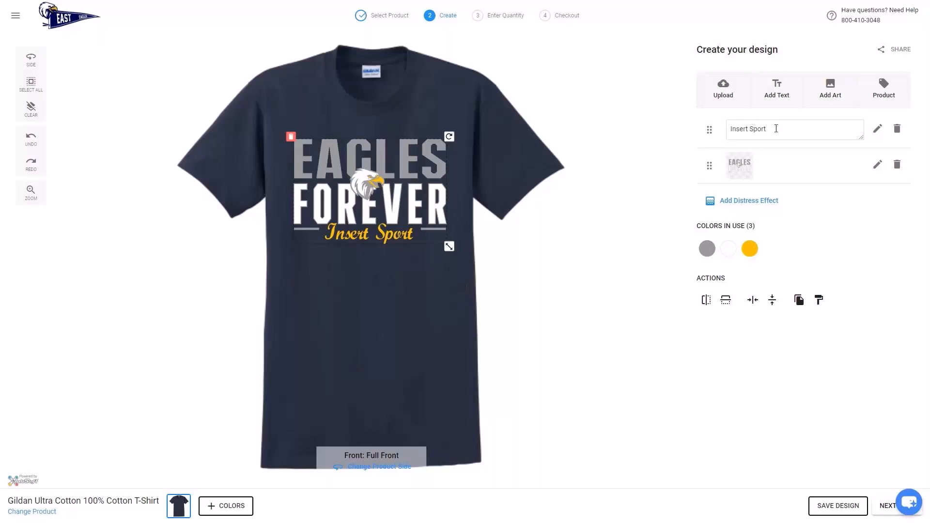
left_click(777, 129)
type("Soccer")
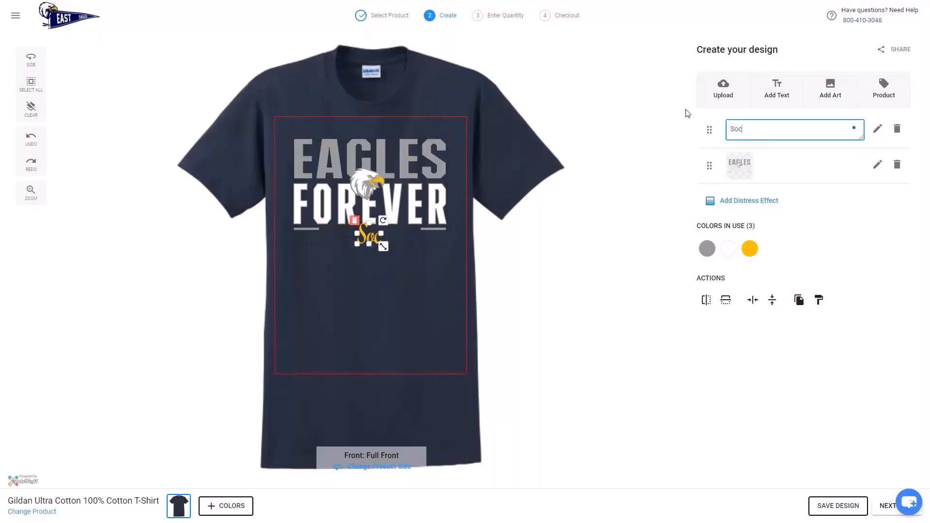
left_click(604, 169)
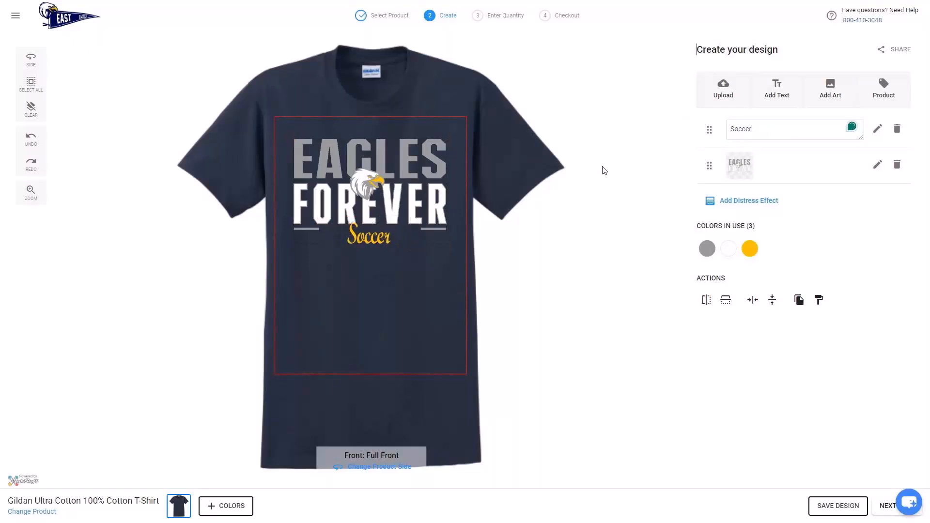
Step: Enlarge the Soccer text slightly, position it beneath FOREVER, and leave the text editing
left_click(383, 239)
left_click_drag(393, 247, 402, 251)
left_click_drag(377, 242, 377, 245)
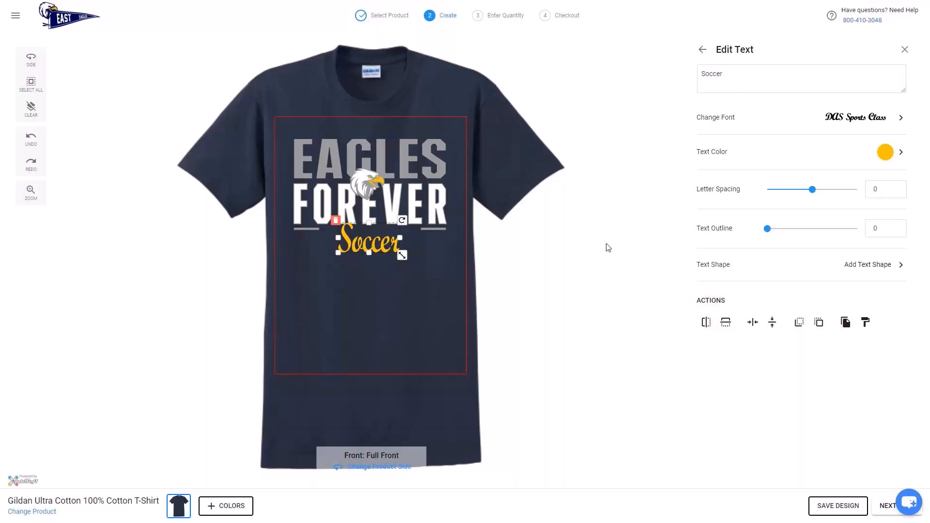
left_click(703, 49)
Step: Delete the Soccer text and add a new text reading Insert Sport to the shirt front
left_click(383, 248)
key("Delete")
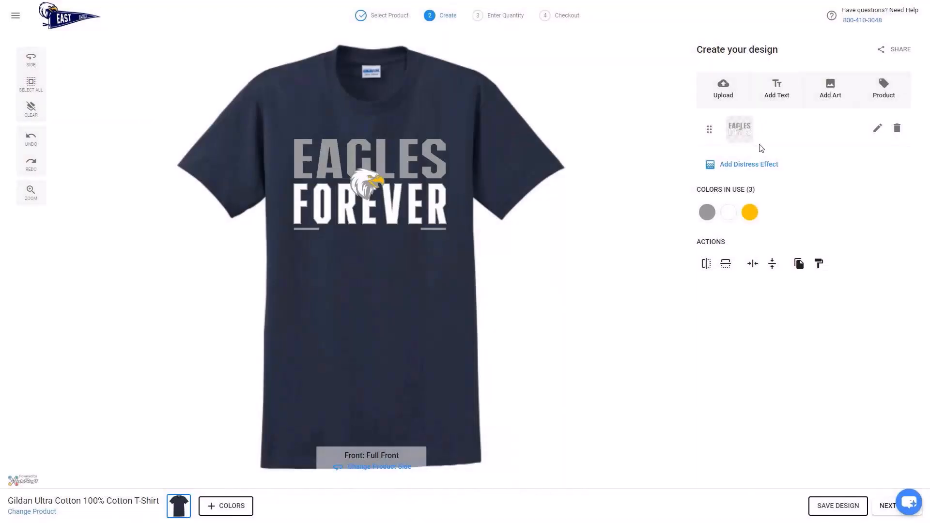
left_click(777, 89)
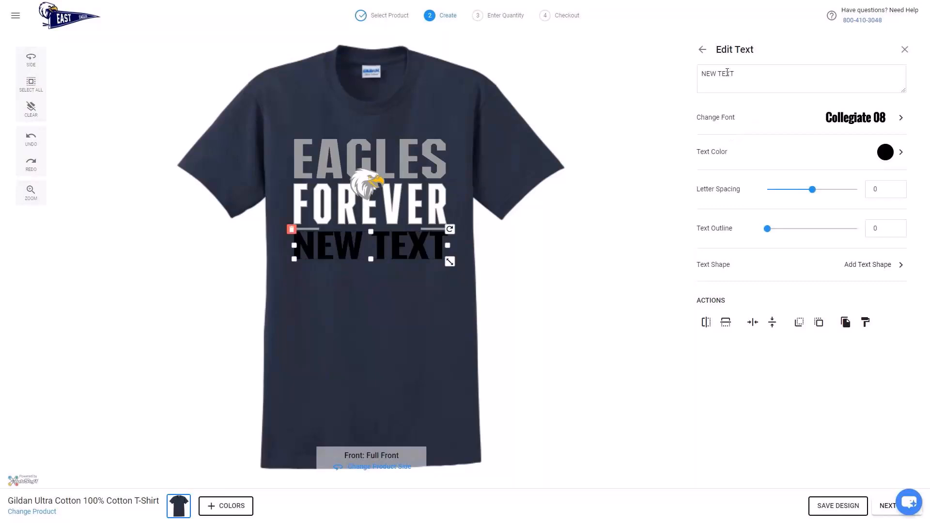
left_click(738, 73)
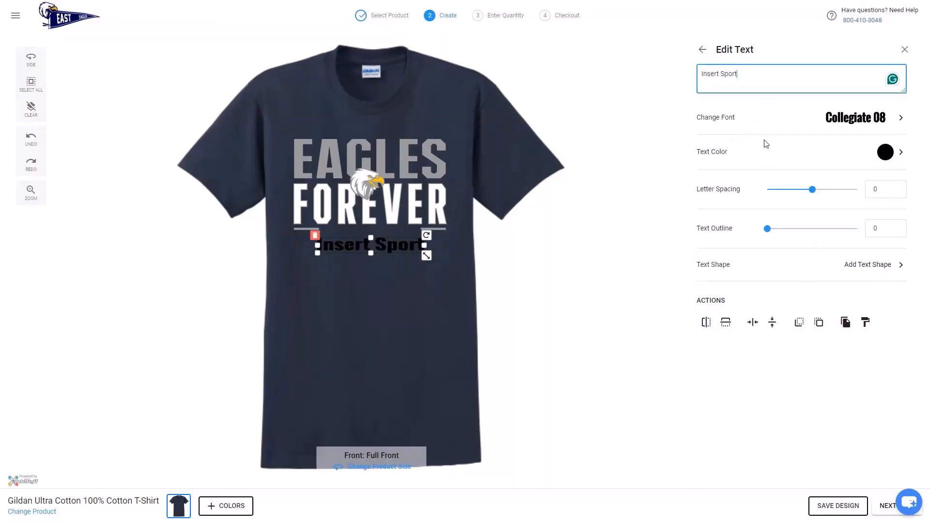
Step: Set the Insert Sport text color to the gold already in use, #FFC000
left_click(891, 158)
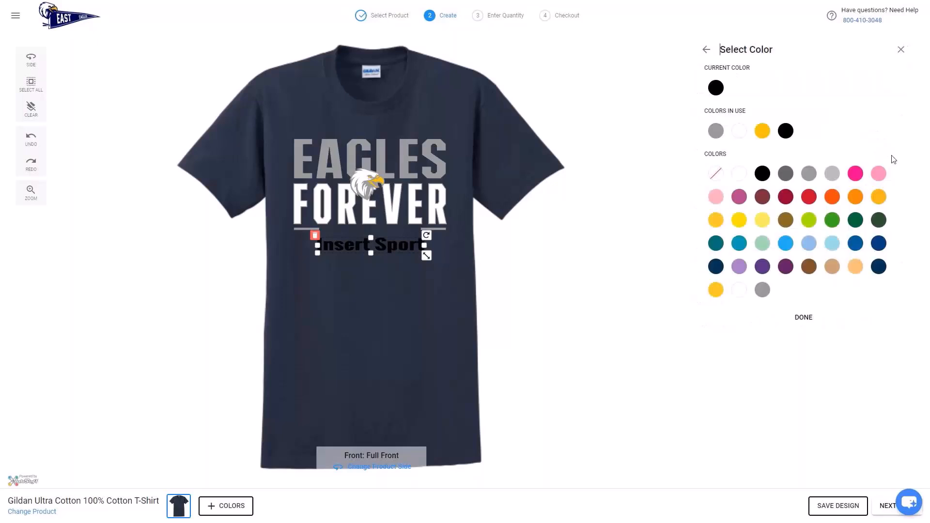
left_click(762, 131)
left_click(599, 160)
Step: Change the Insert Sport text to a font from the Script category, trying Script 01 and browsing the rest
left_click(414, 244)
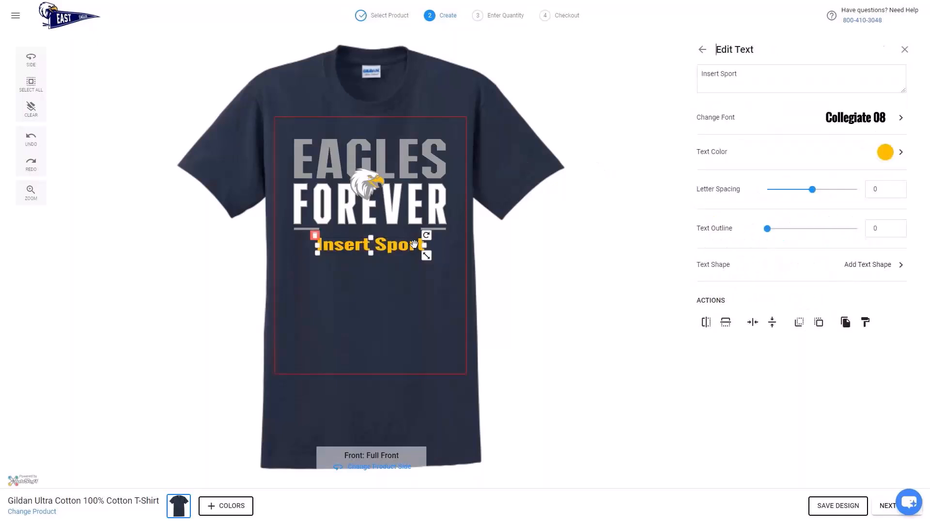
left_click(894, 120)
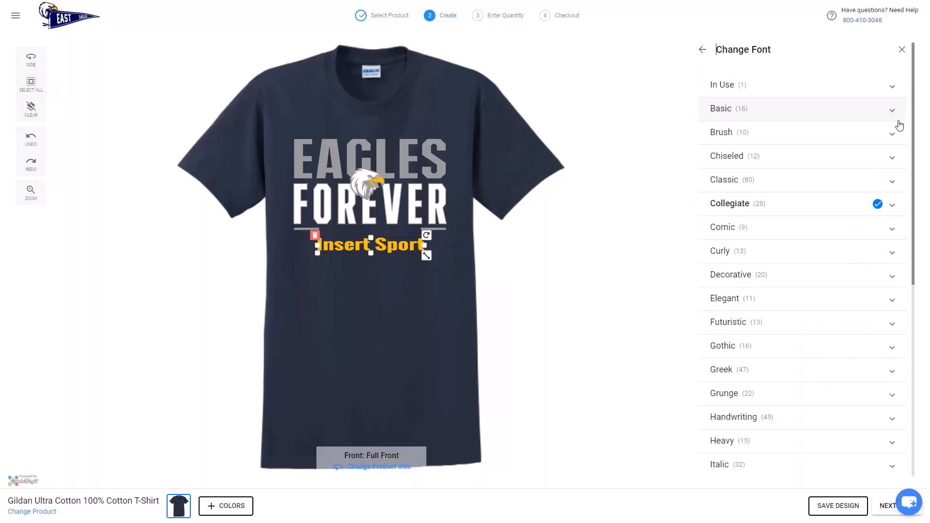
scroll(817, 318, "down", 4)
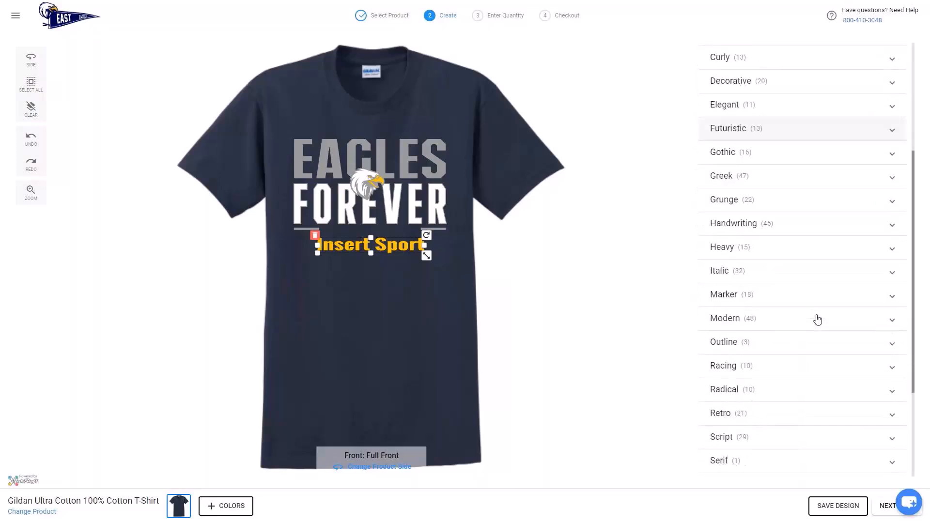
scroll(756, 407, "down", 1)
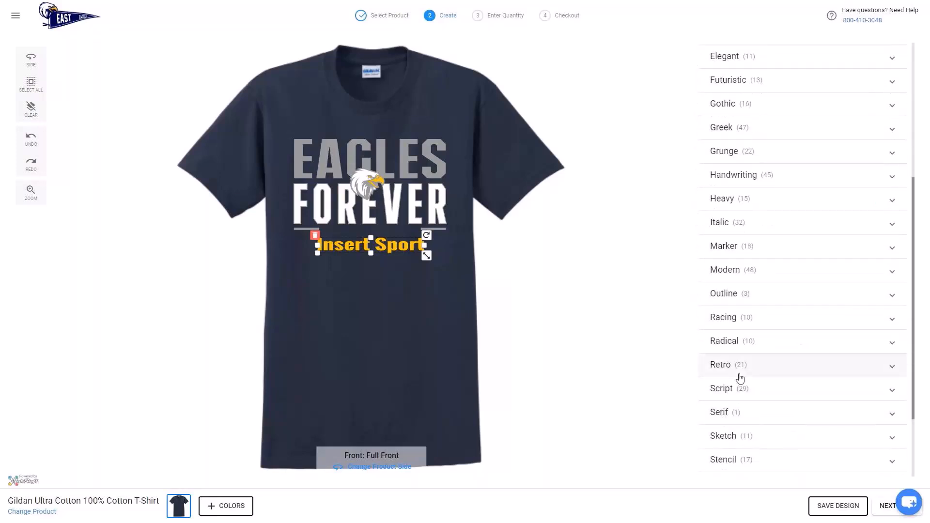
left_click(883, 387)
scroll(863, 339, "down", 2)
scroll(845, 290, "down", 1)
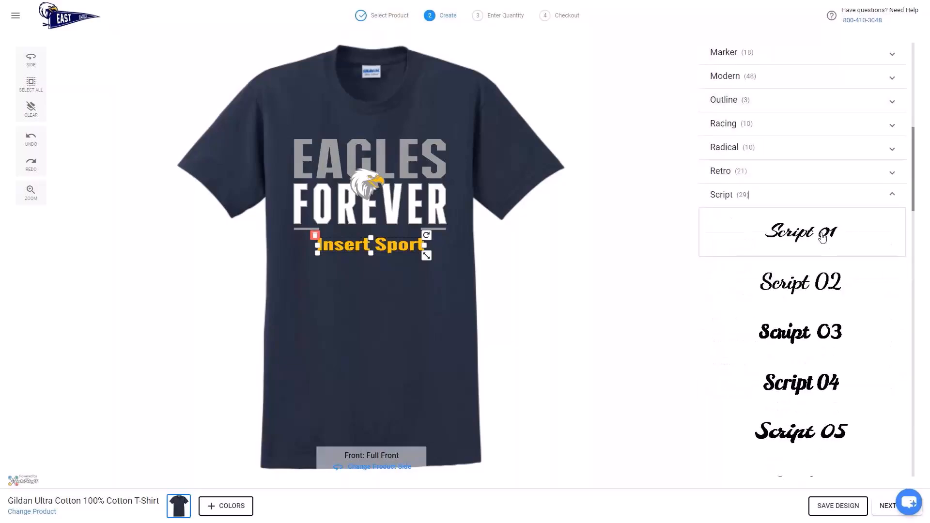
left_click(814, 234)
scroll(824, 315, "down", 15)
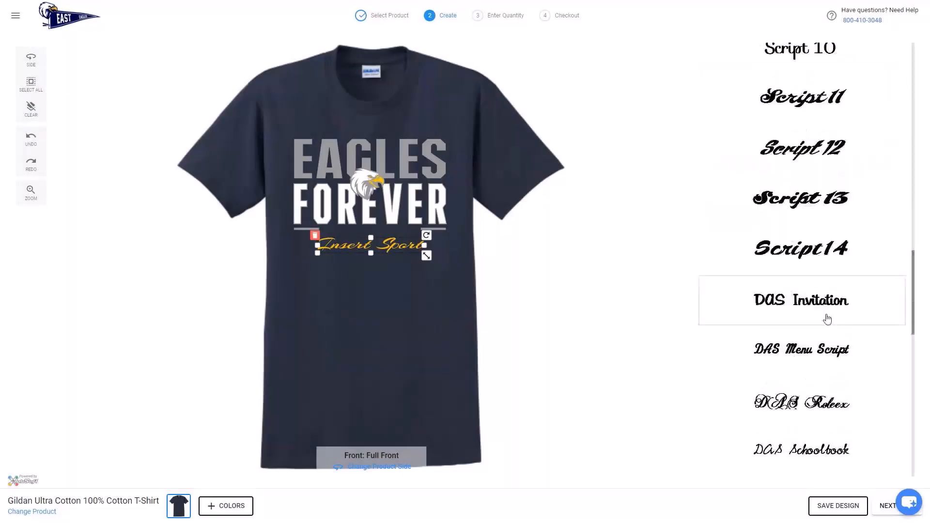
scroll(828, 319, "down", 1)
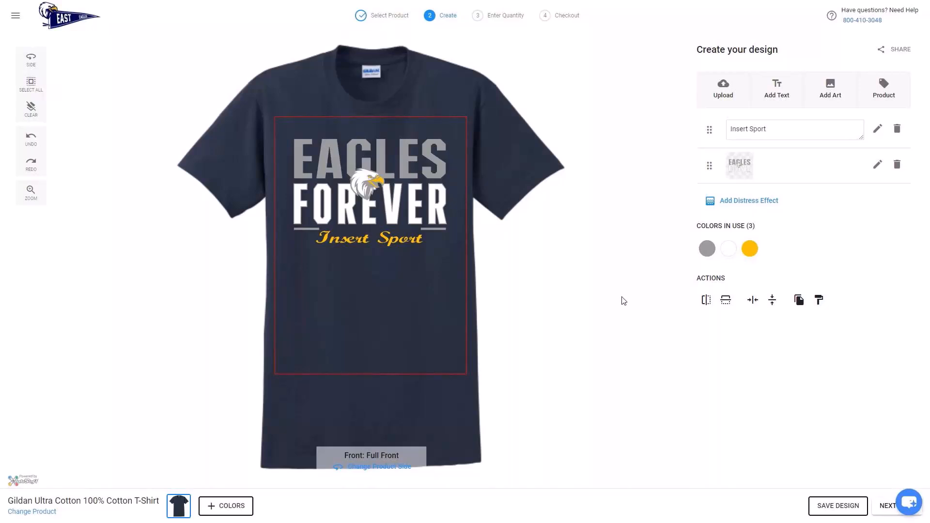
Step: Copy the design's share link and continue to entering the T-shirt quantities
left_click(898, 52)
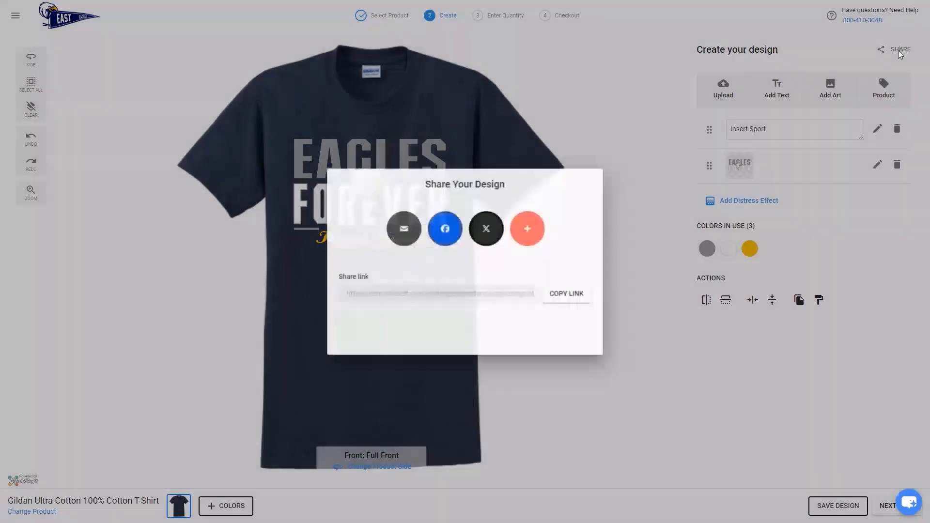
left_click(571, 303)
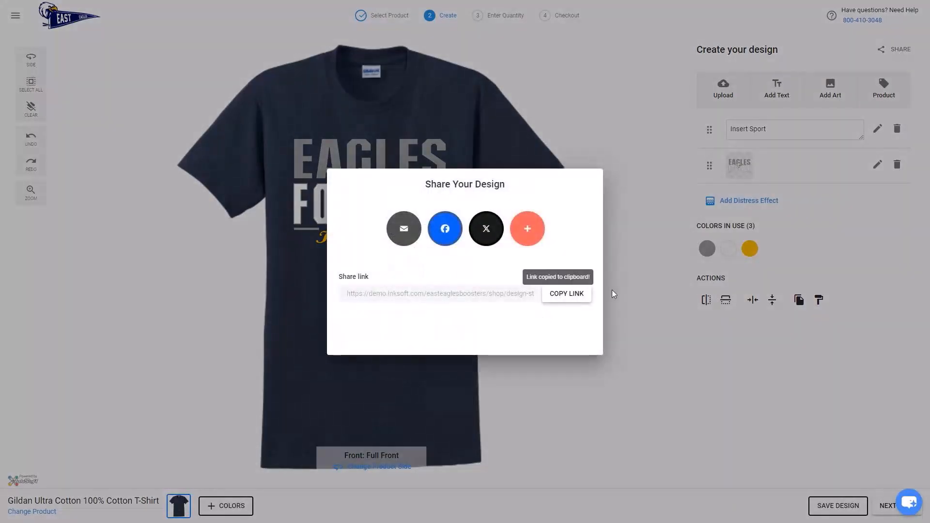
left_click(639, 176)
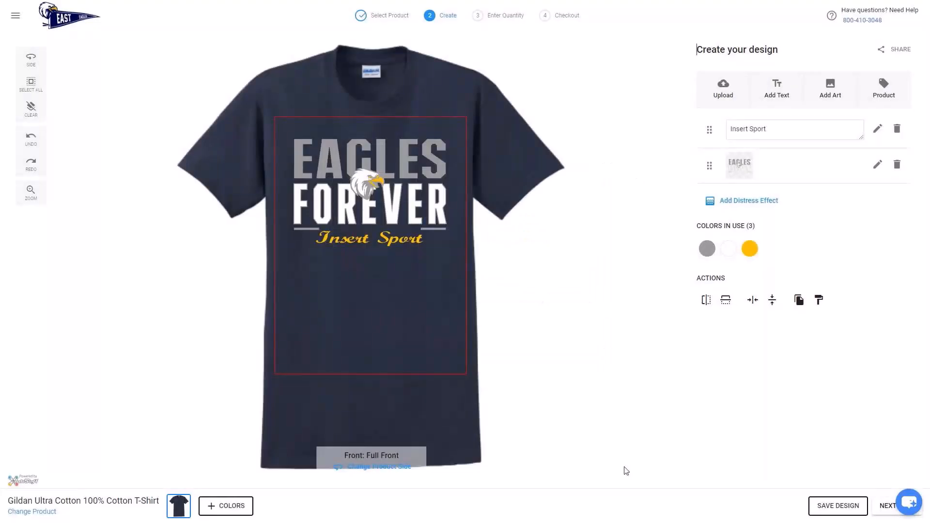
left_click(882, 511)
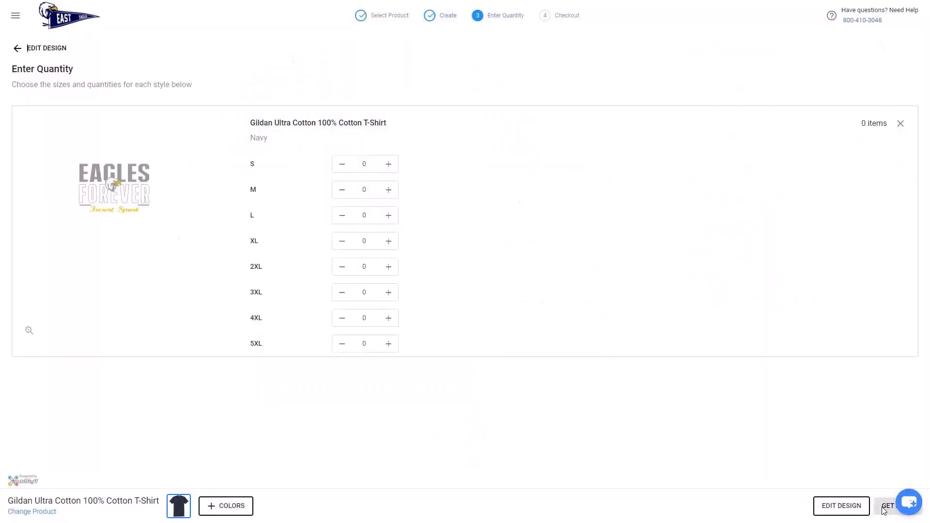
Step: Leave the quantity page without saving the design and open the three-T-shirt content block for editing in the East Eagles Boosters style editor
left_click(147, 205)
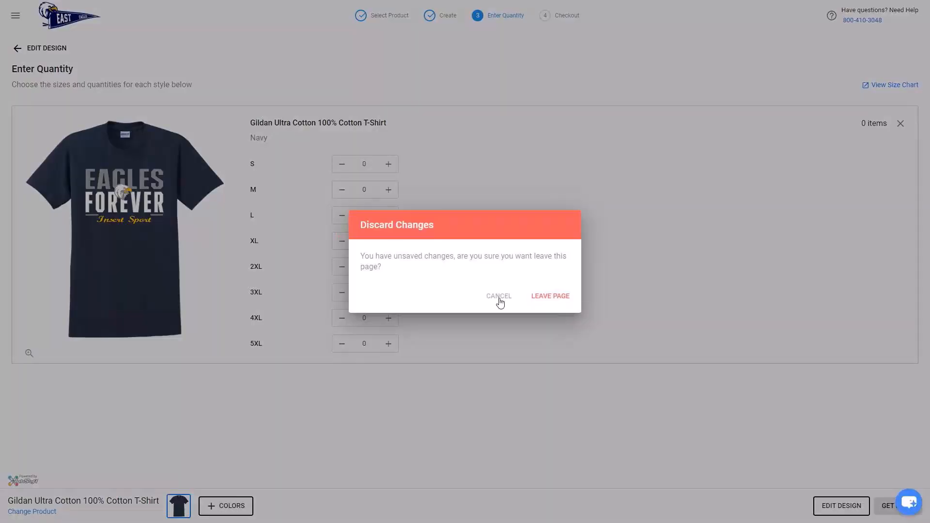
left_click(547, 298)
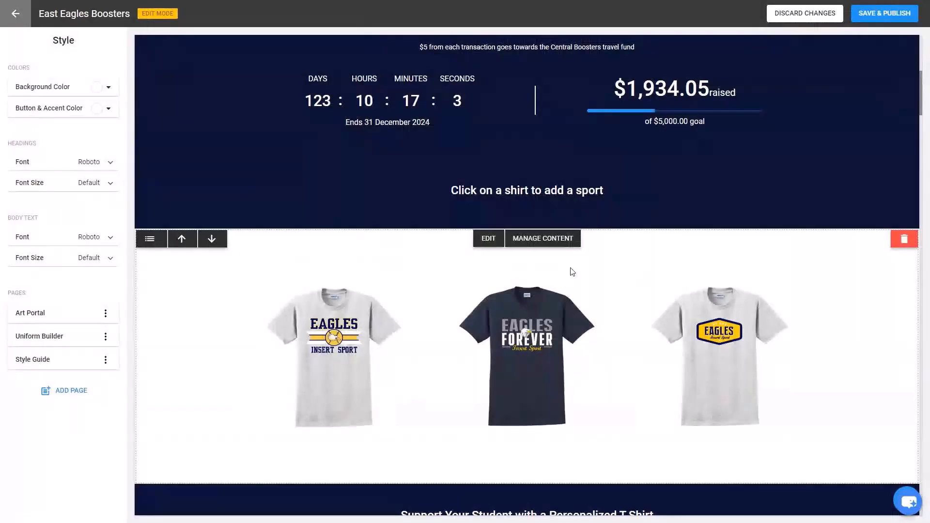
left_click(542, 243)
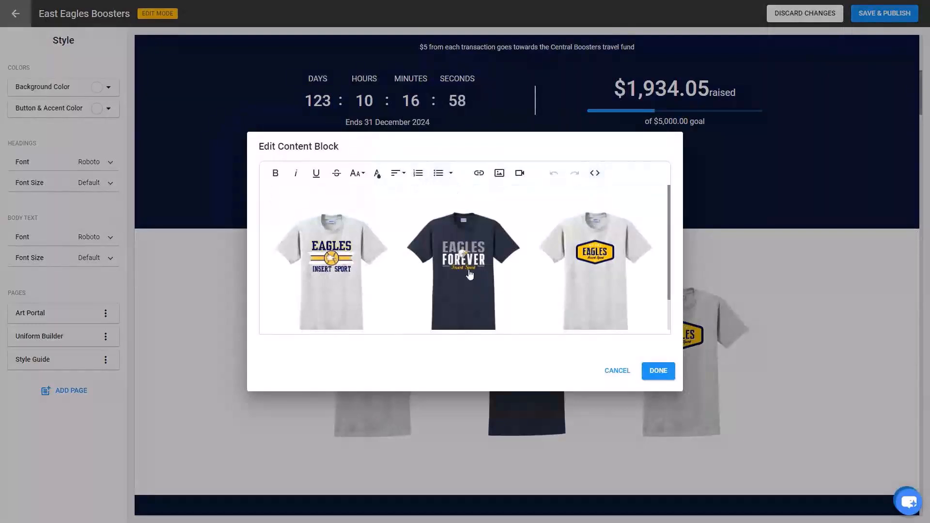
Step: View the content block's link insertion options and dismiss them without adding a link
left_click_drag(272, 250, 379, 250)
left_click(393, 243)
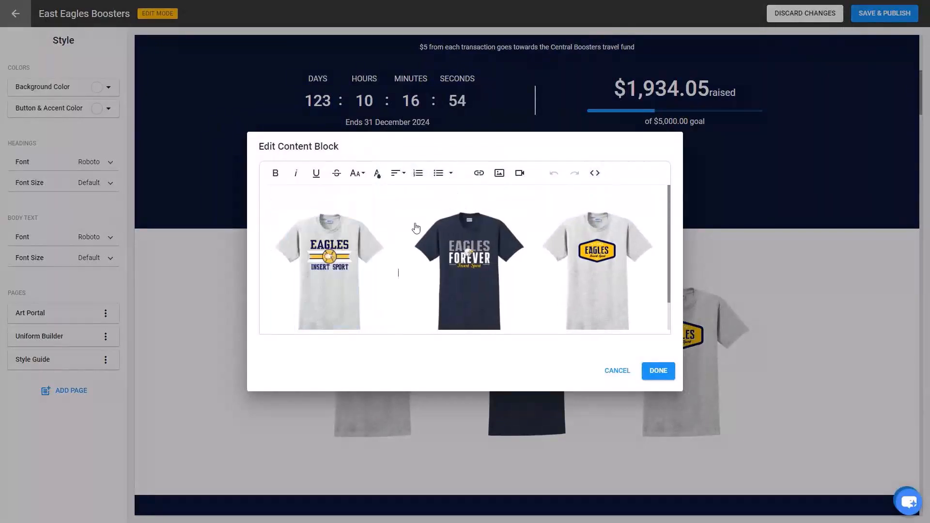
left_click(479, 176)
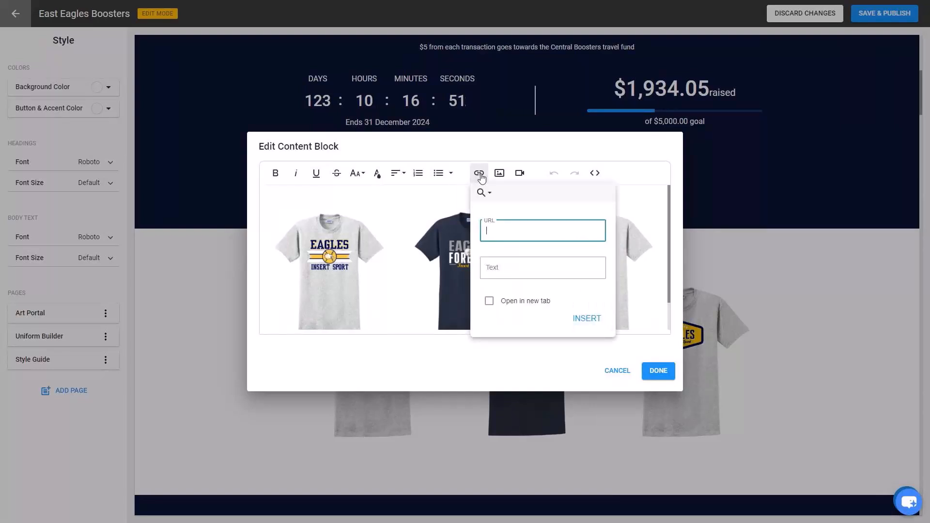
left_click(273, 197)
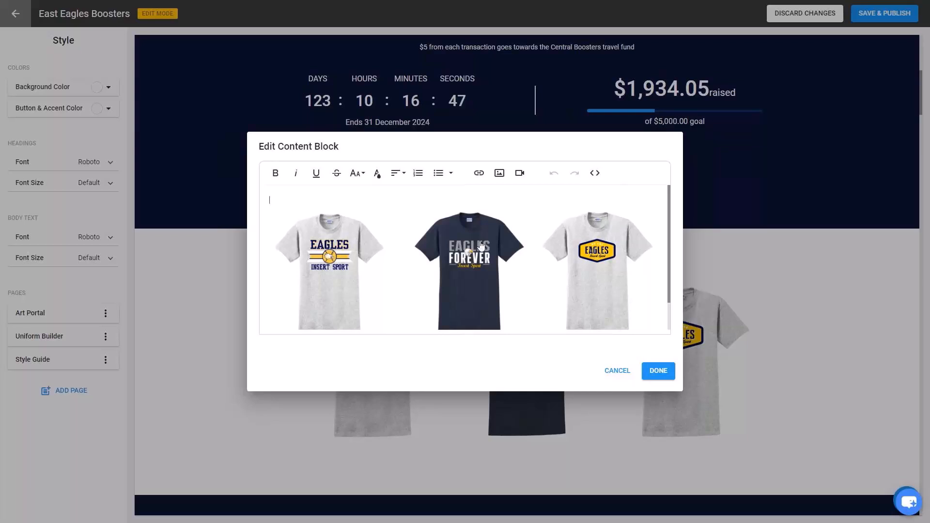
Step: Try the Break Text display on the navy Eagles Forever shirt image and restore it to Inline
left_click(491, 306)
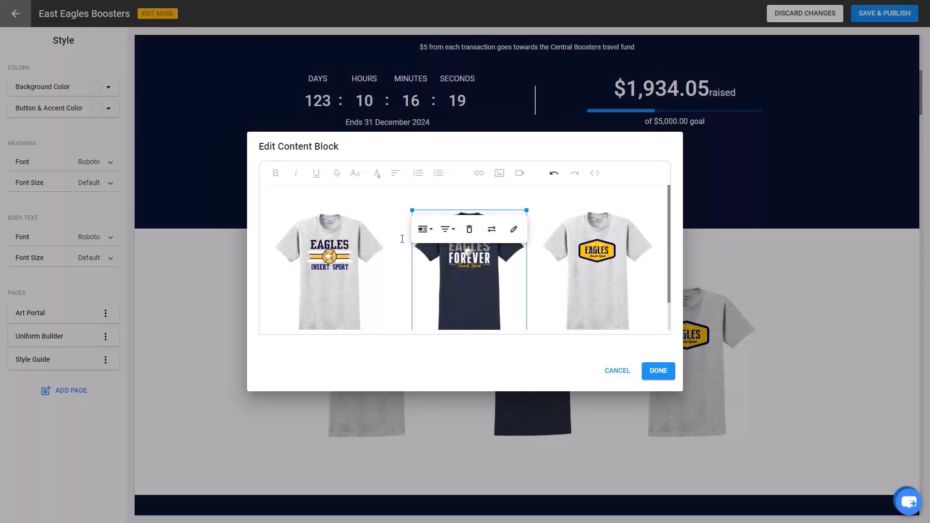
left_click(424, 229)
left_click(435, 265)
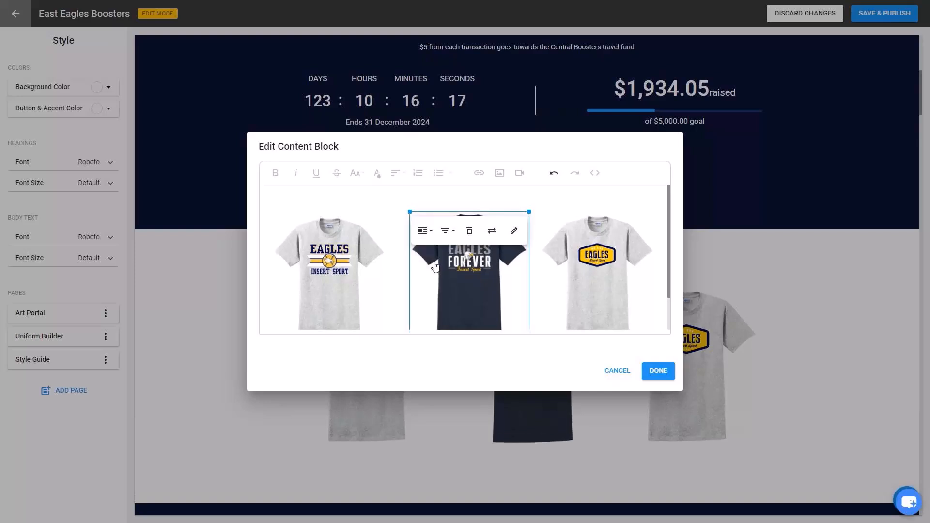
left_click(424, 230)
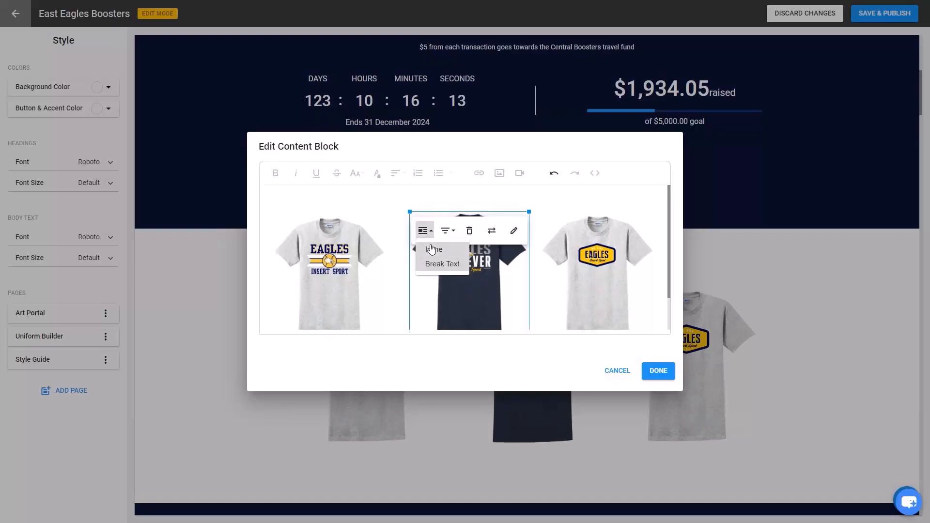
left_click(433, 249)
Step: Examine the HTML code linking the shirt images to their shared designs and cancel the content block edit
left_click(384, 277)
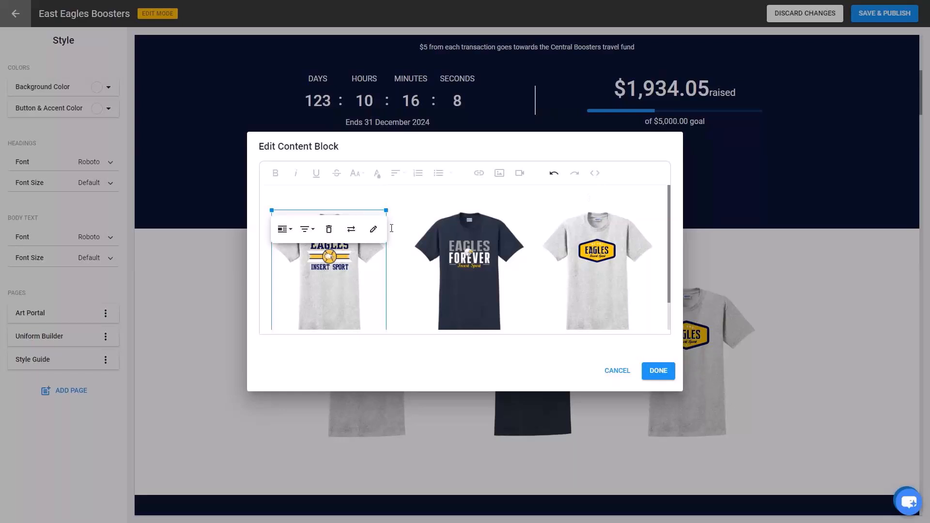
left_click(409, 199)
left_click(594, 174)
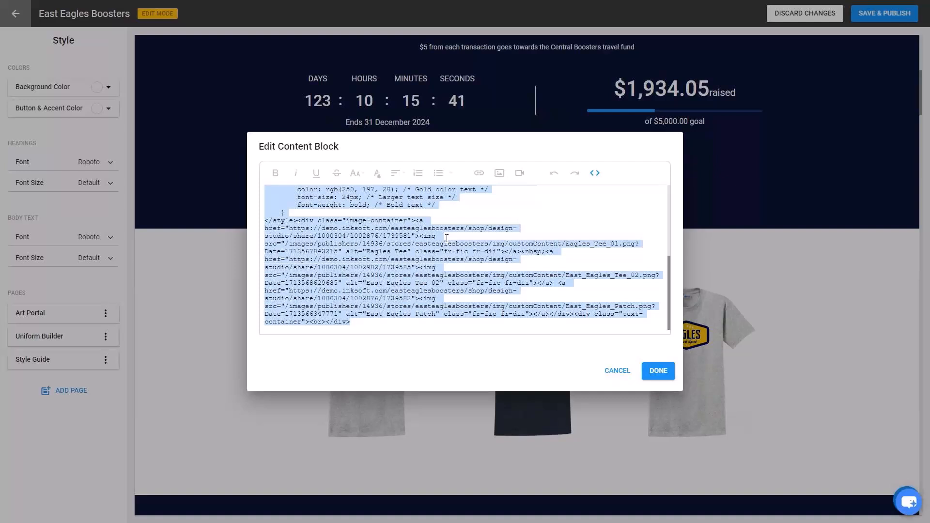
left_click(618, 379)
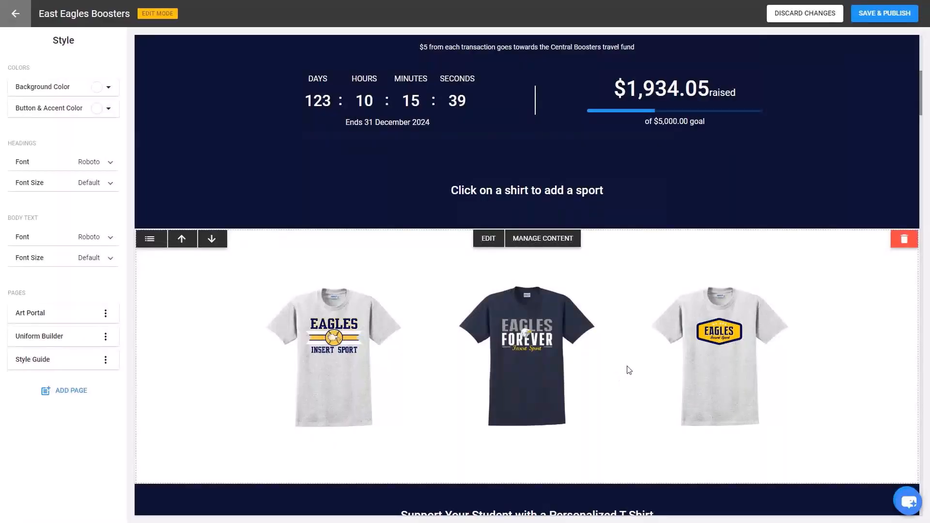
Step: Open the Customize the Name and Number T-shirt from the storefront, view its back side in the designer, and leave without saving
scroll(596, 312, "up", 8)
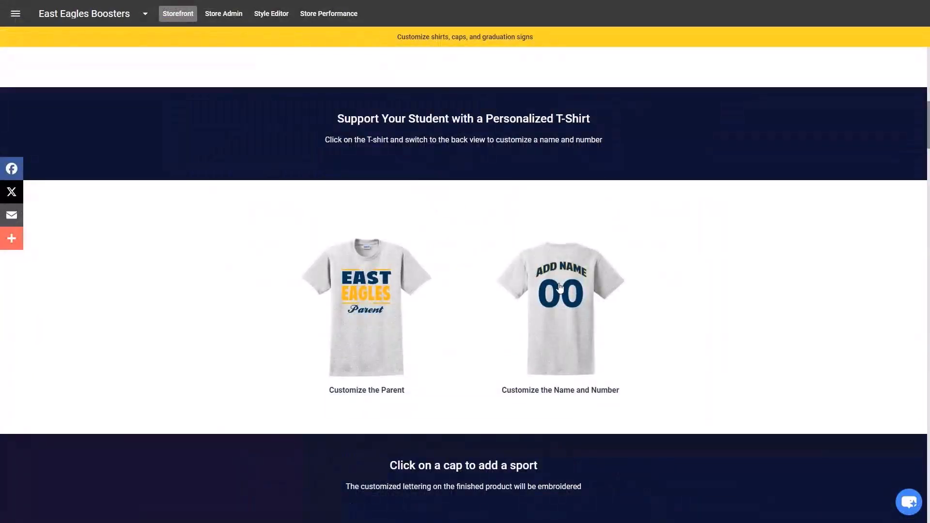
left_click(560, 287)
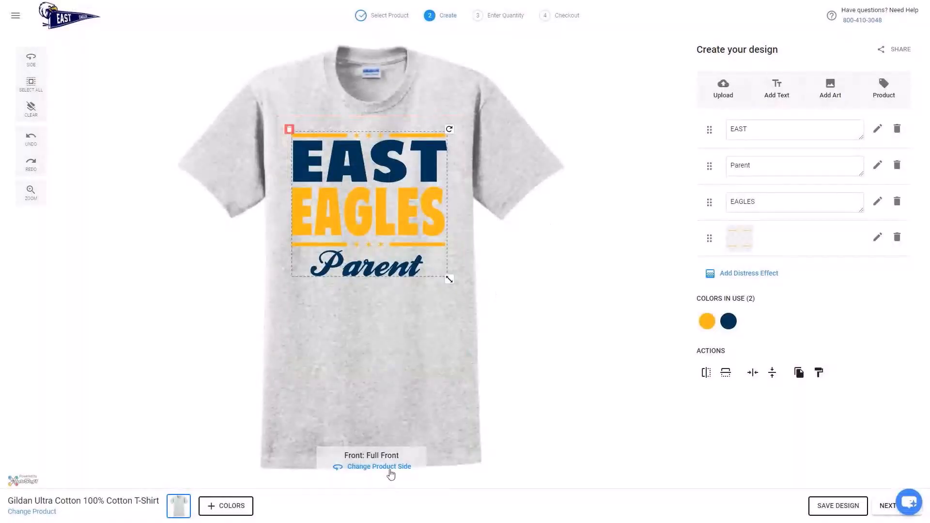
left_click(390, 469)
left_click(355, 306)
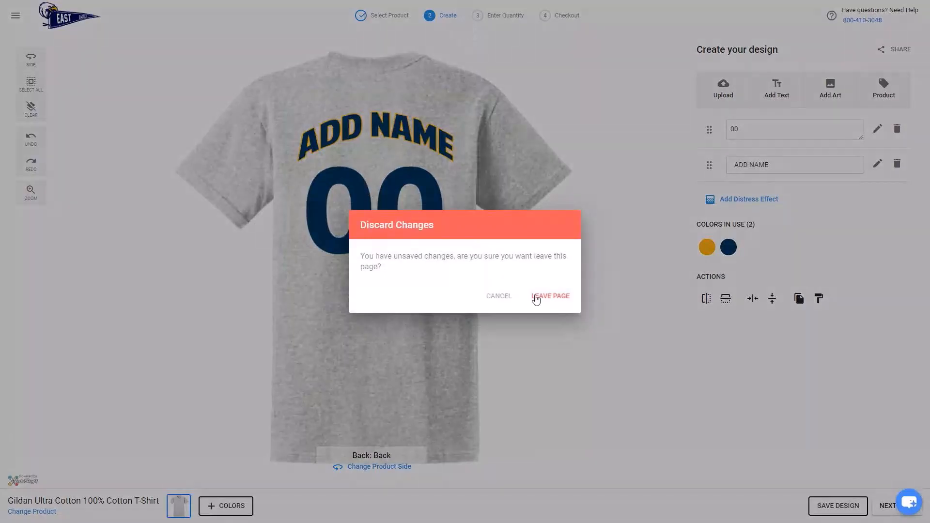
left_click(536, 299)
Step: View the gray Snapback Trucker Cap design with its INSERT SPORT text selected, and browse the storefront's cap and graduation sign sections
scroll(535, 293, "down", 10)
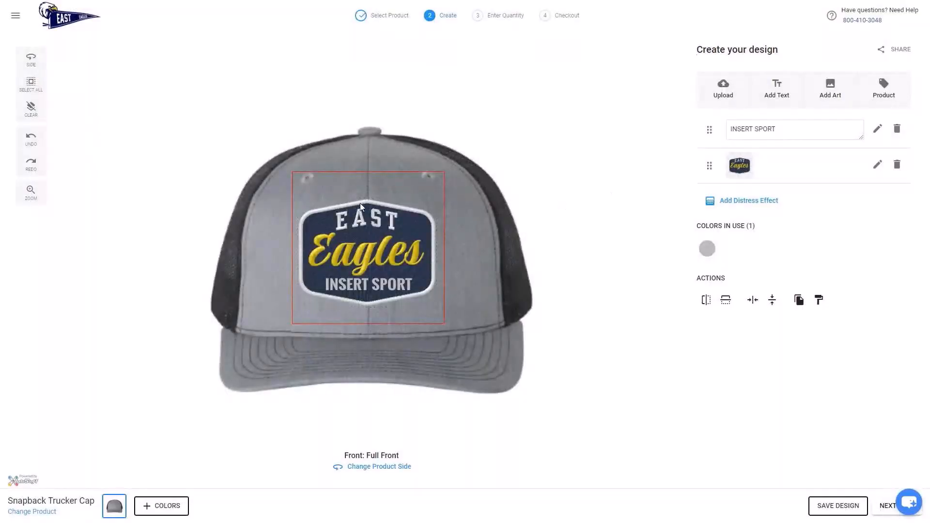
left_click(362, 289)
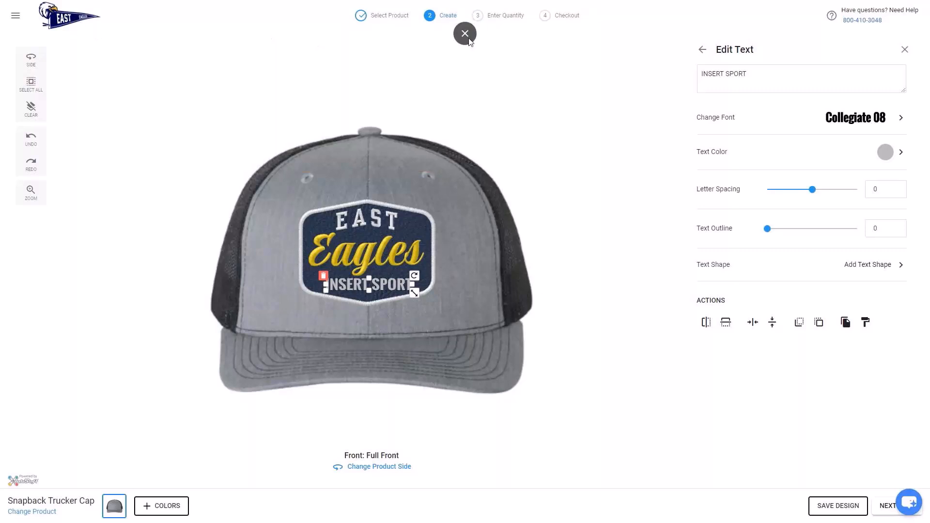
left_click(465, 33)
scroll(548, 308, "down", 20)
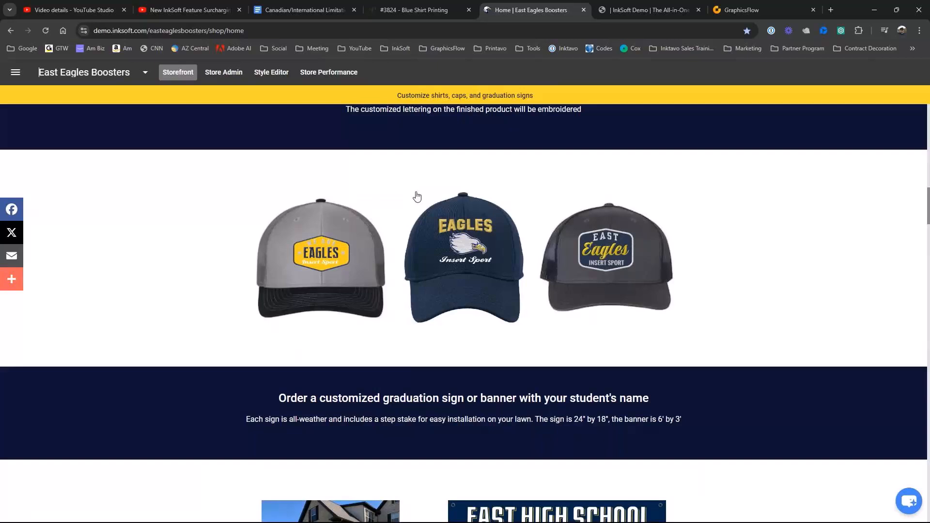
scroll(417, 196, "up", 3)
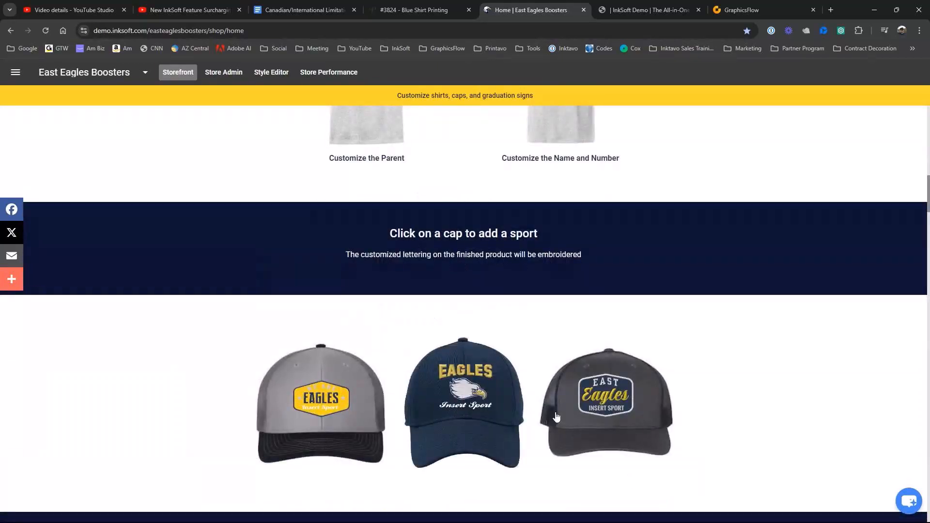
scroll(548, 257, "down", 3)
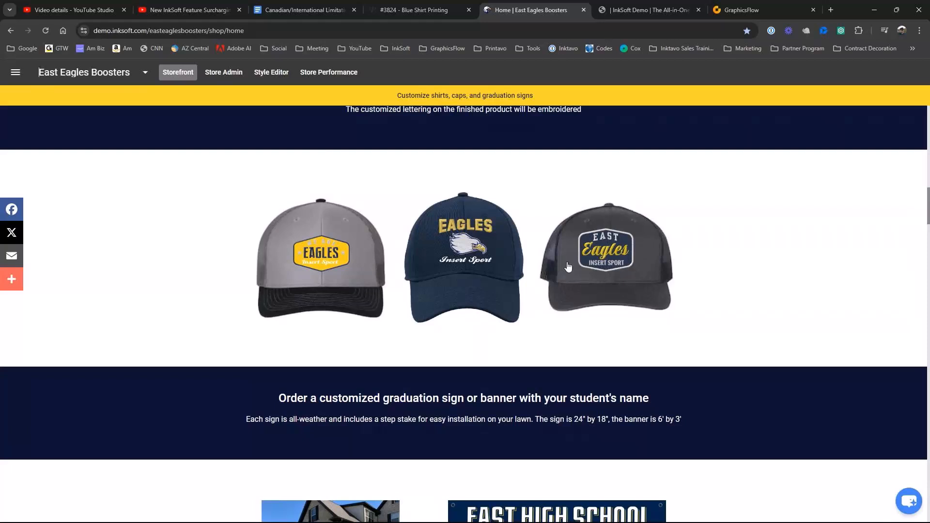
scroll(407, 372, "down", 4)
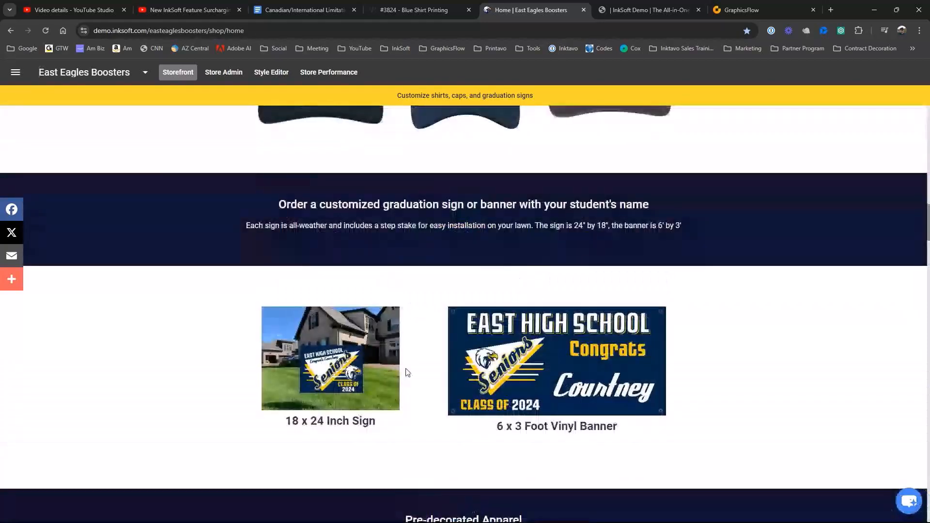
Step: View the 18 x 24 Inch Sign and the round East High Eagles volleyball design in the designer, returning to the storefront after each
left_click(338, 361)
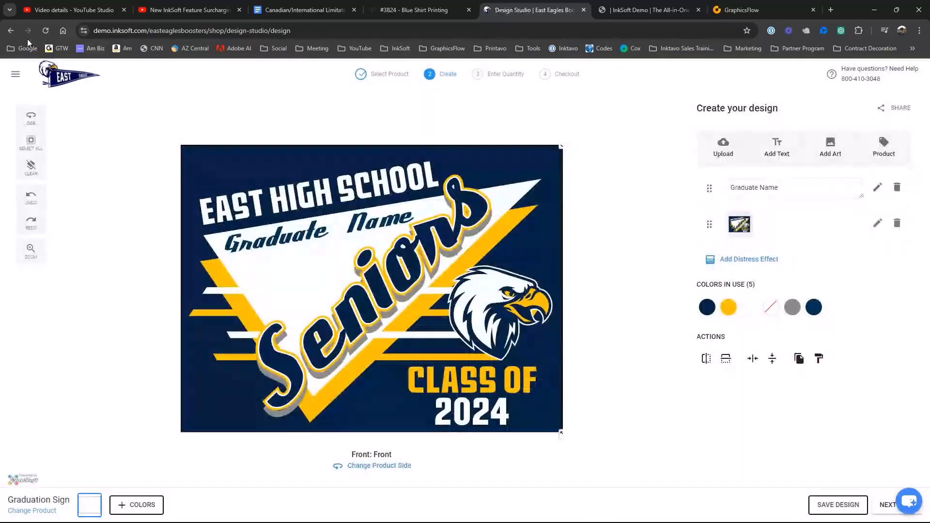
left_click(11, 31)
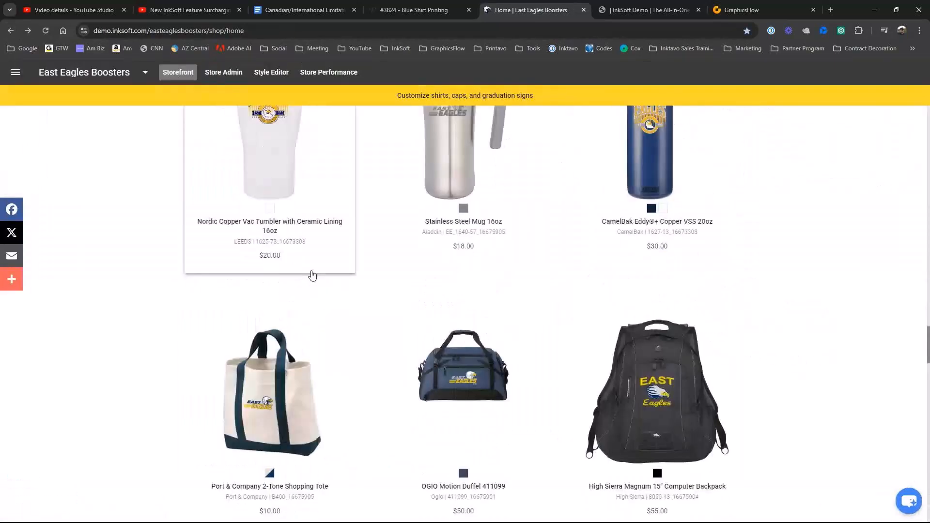
scroll(623, 272, "down", 10)
left_click(458, 252)
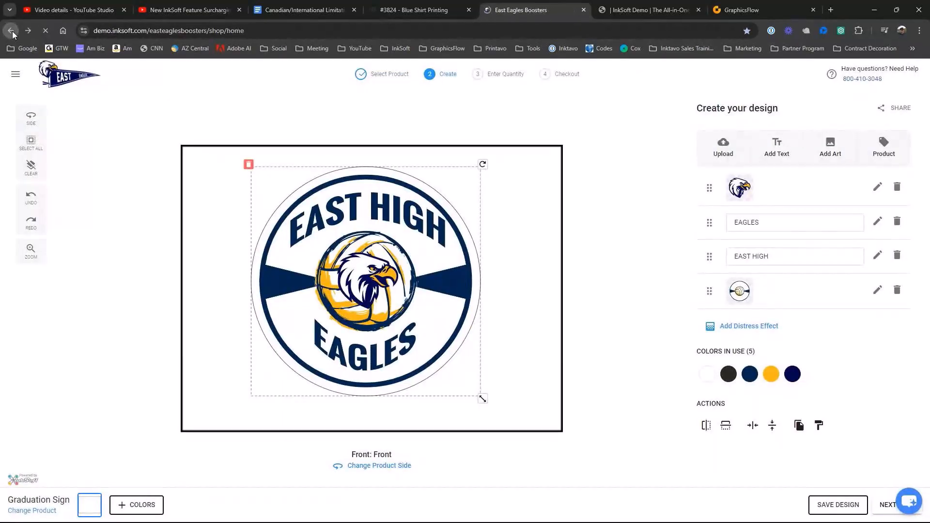
left_click(11, 31)
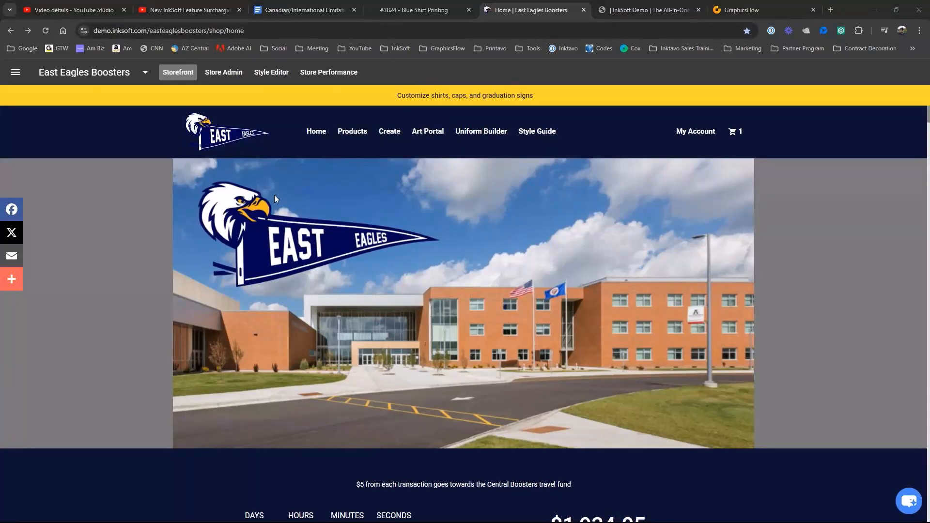
Step: Go to the store admin's settings in full screen and show the pick up methods
key("F11")
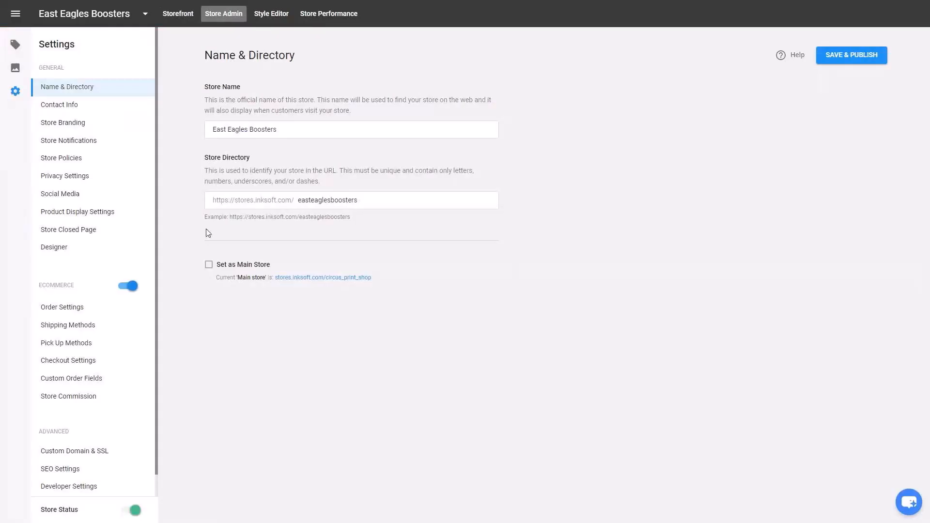
left_click(73, 345)
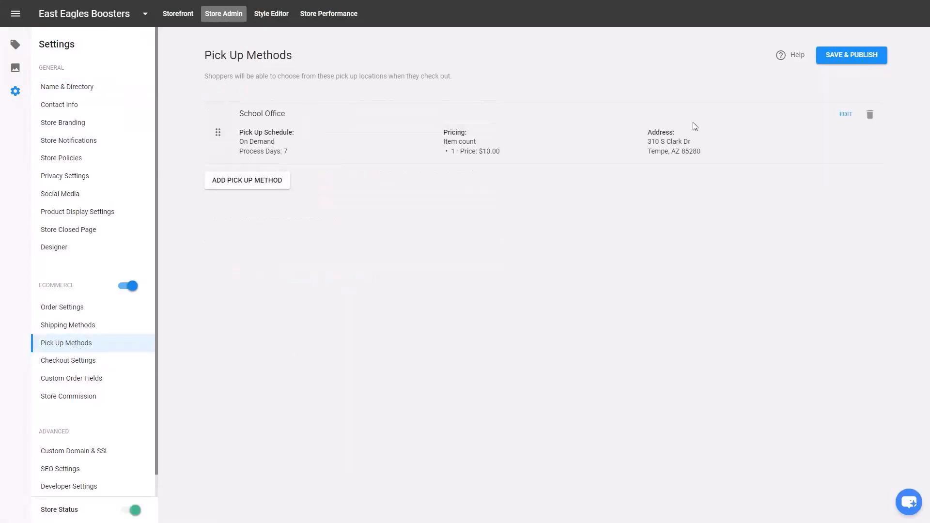
Step: Start a new pick up method named Front Parking Lot, priced by item count with a minimum of 1 at a price of 10
left_click(281, 186)
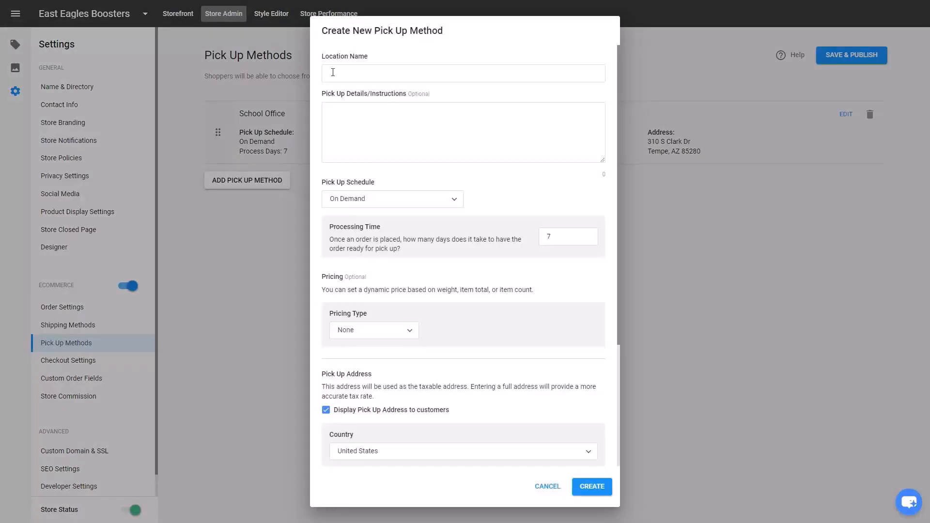
left_click(333, 72)
type("Front Parking Lot")
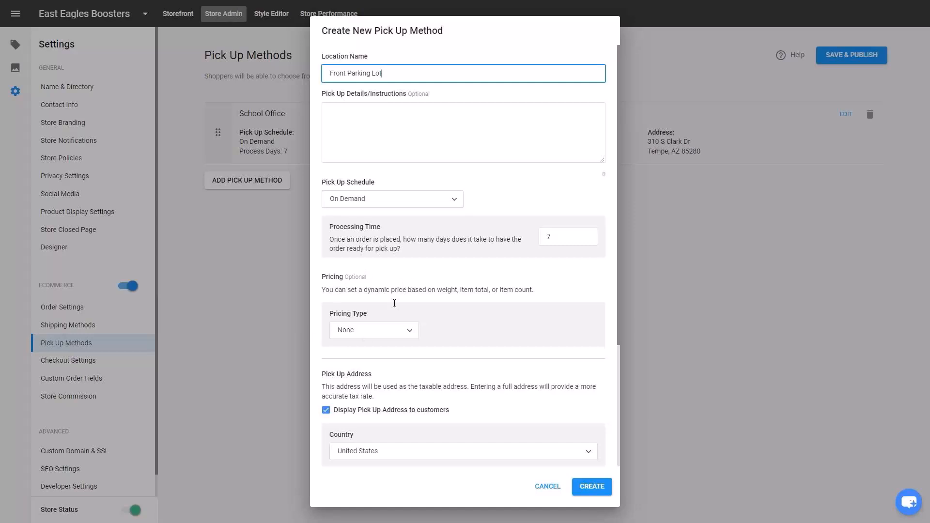
left_click(410, 334)
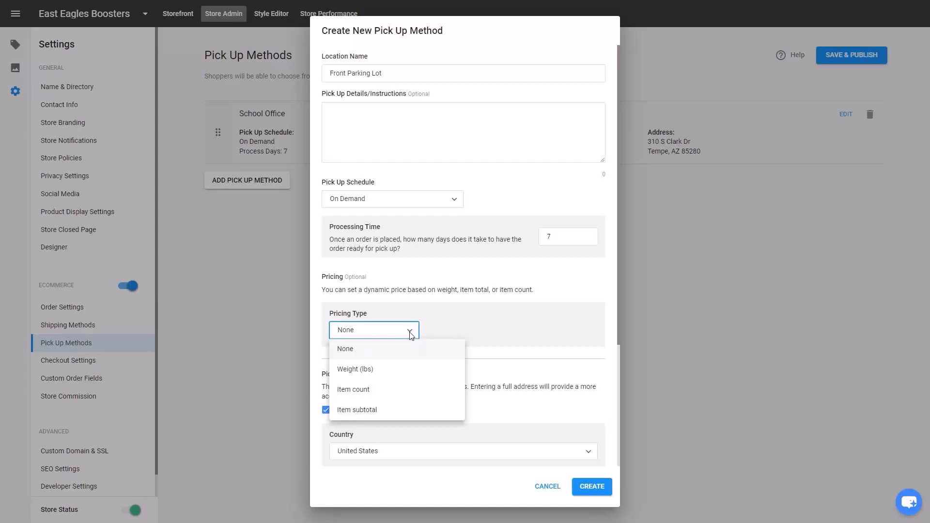
left_click(354, 392)
left_click(357, 367)
type("1")
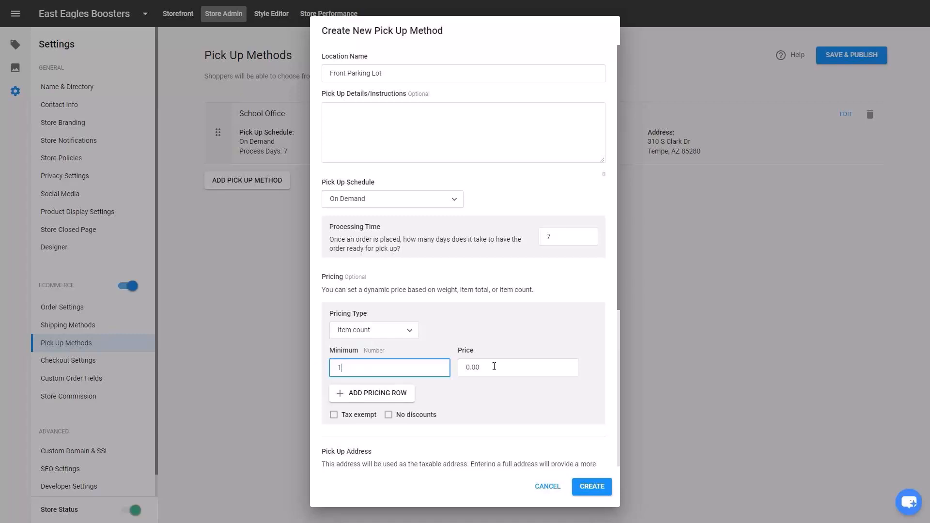
left_click(494, 367)
type("10")
Step: Add a second pricing row with a minimum of 11 items at a price of 15
left_click(410, 399)
left_click(345, 395)
type("11")
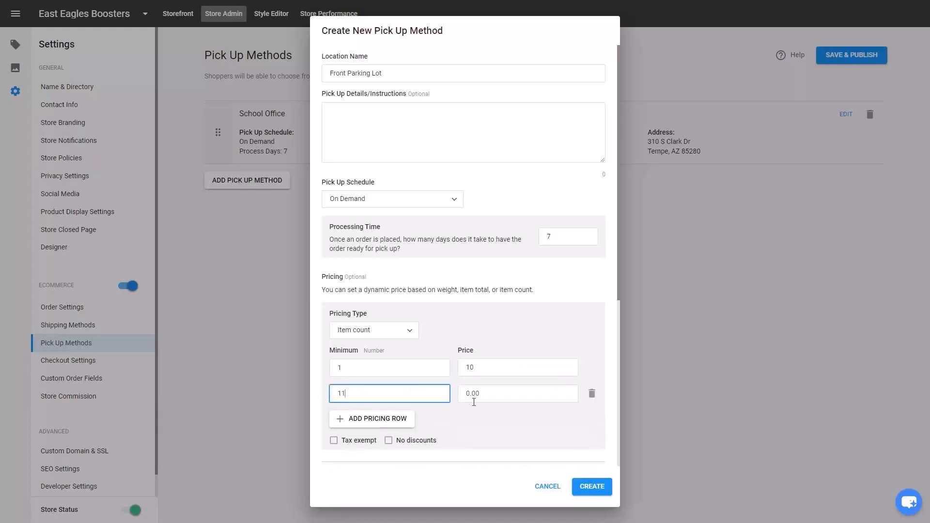
left_click(487, 393)
double_click(506, 393)
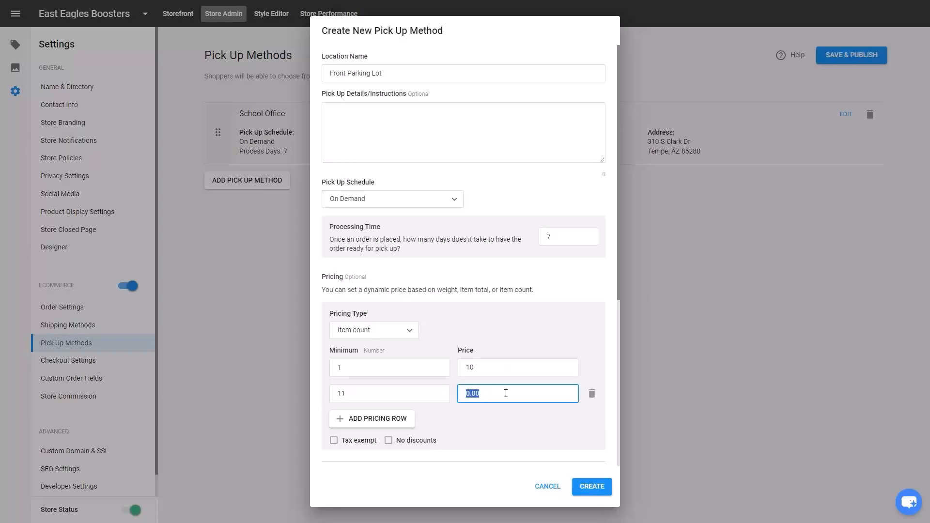
type("15")
Step: Add a third pricing row with a minimum of 50 items at a price of 20
left_click(406, 423)
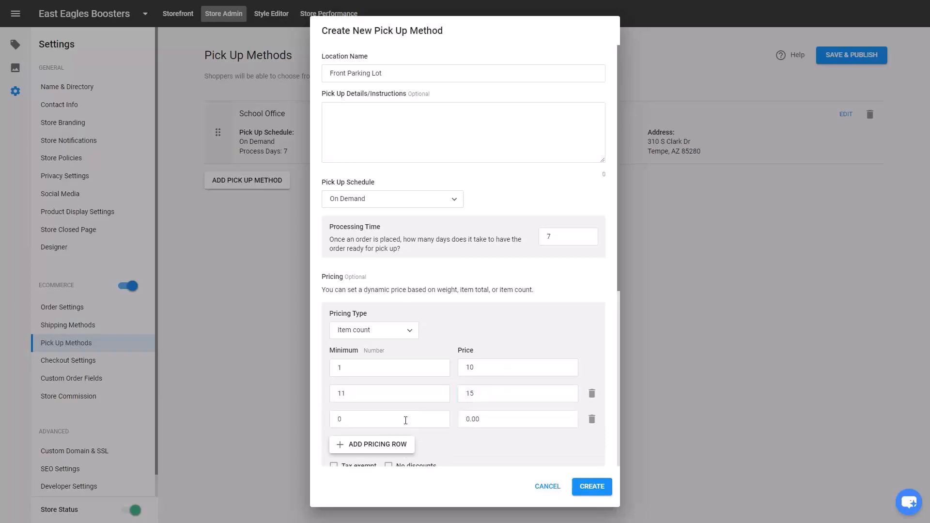
left_click(350, 419)
key("BackSpace")
type("50")
left_click_drag(490, 425, 439, 420)
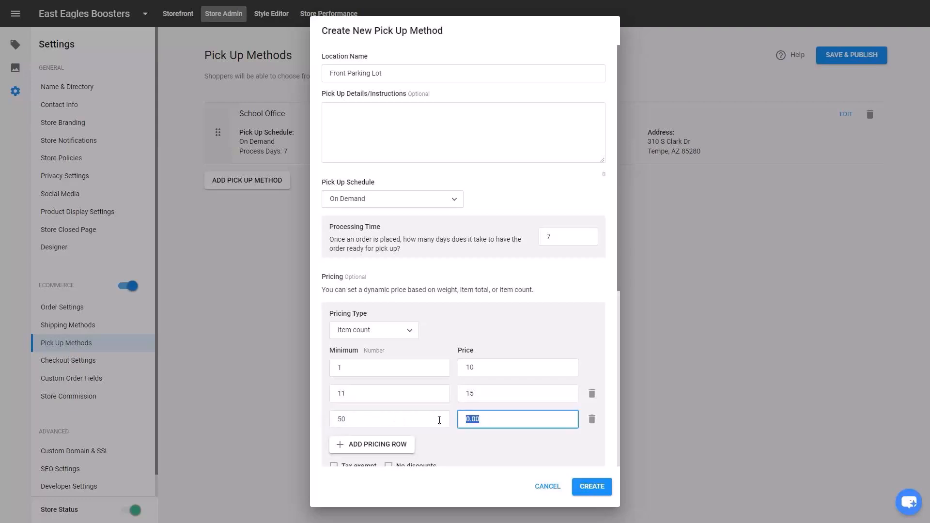
type("20")
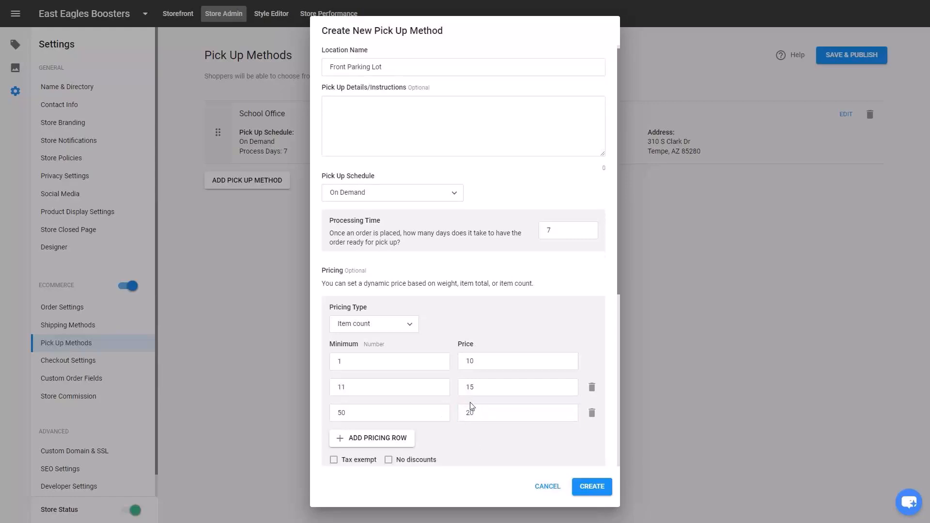
Step: Review the pick up address fields and cancel creating the Front Parking Lot method
scroll(470, 409, "down", 3)
scroll(503, 422, "down", 1)
scroll(504, 421, "down", 1)
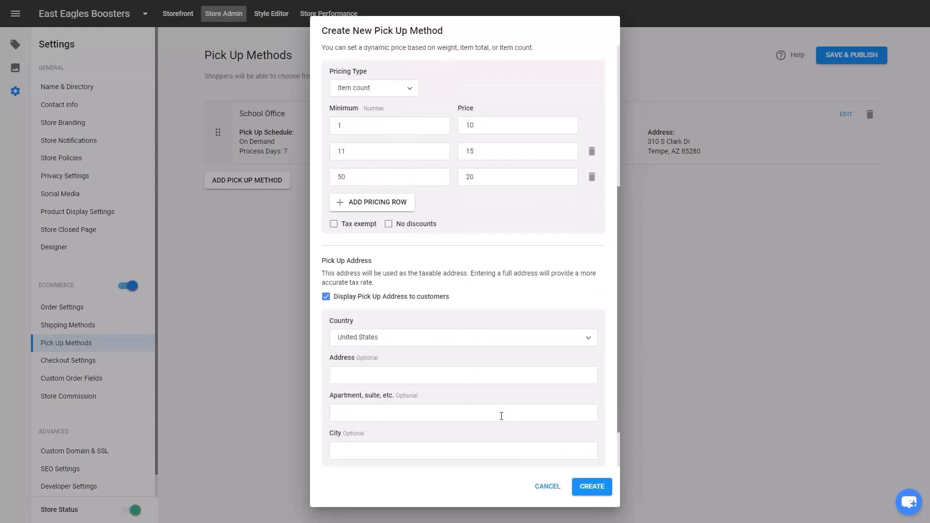
left_click(547, 488)
Step: Open the existing School Office pick up method for editing and examine its schedule and pricing
left_click(846, 115)
scroll(494, 260, "down", 5)
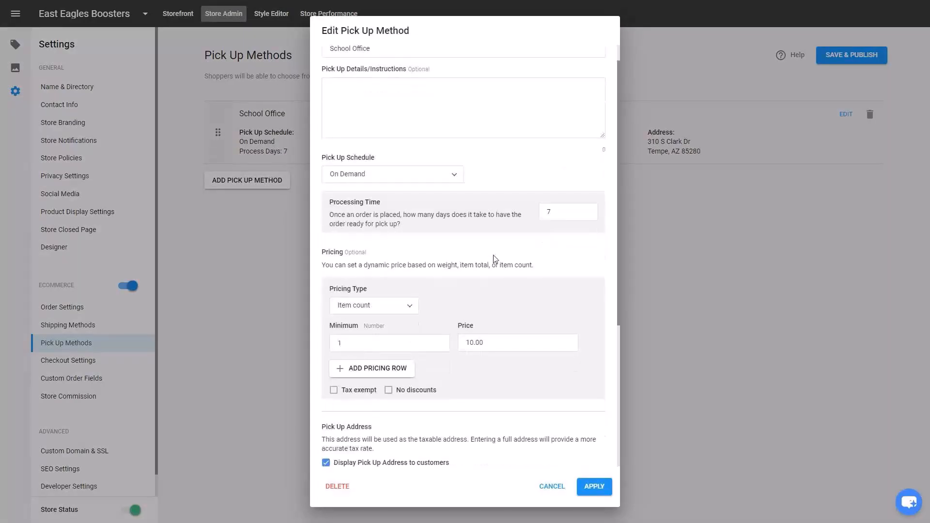
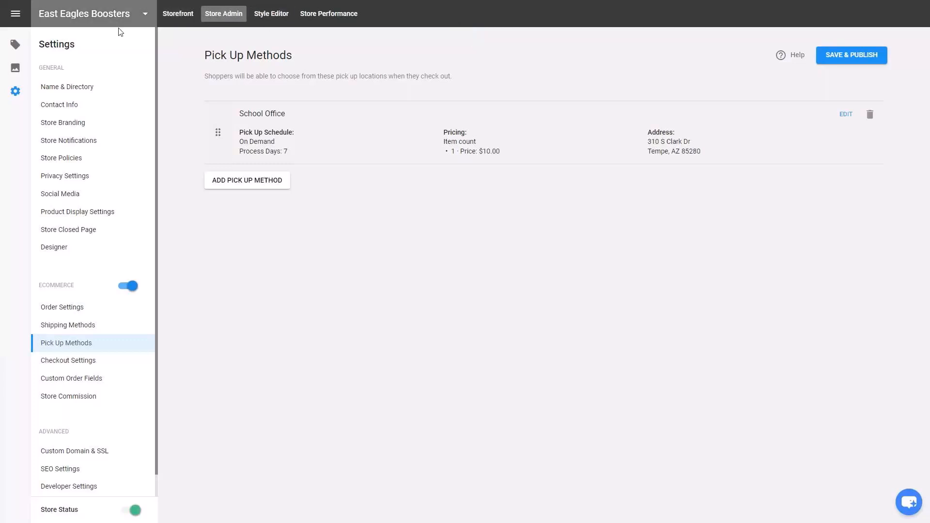
Step: Download the East Eagles Boosters store's simple product list CSV with the assigned blank products included
left_click(15, 91)
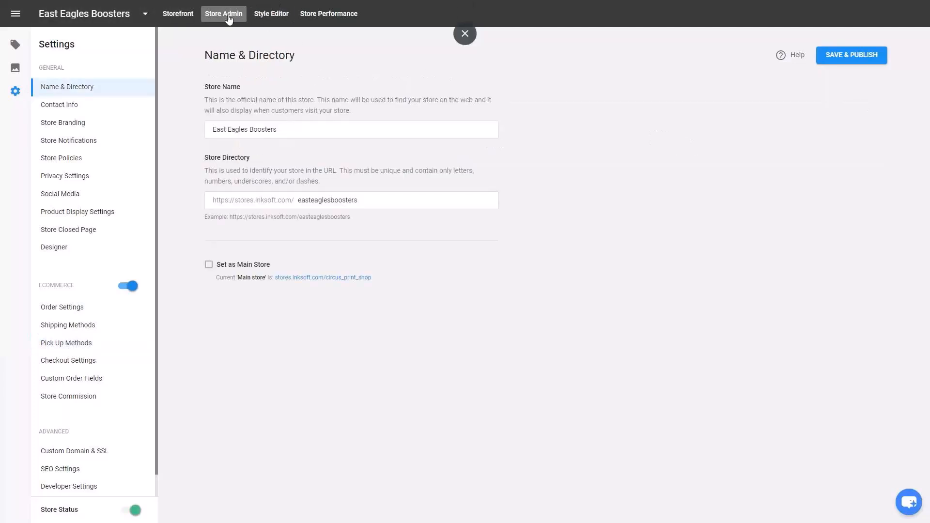
left_click(16, 48)
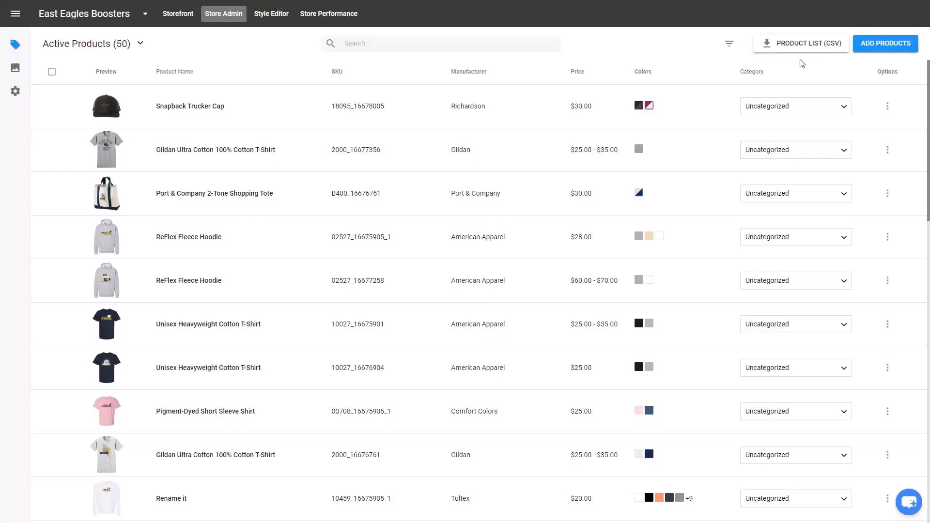
left_click(811, 50)
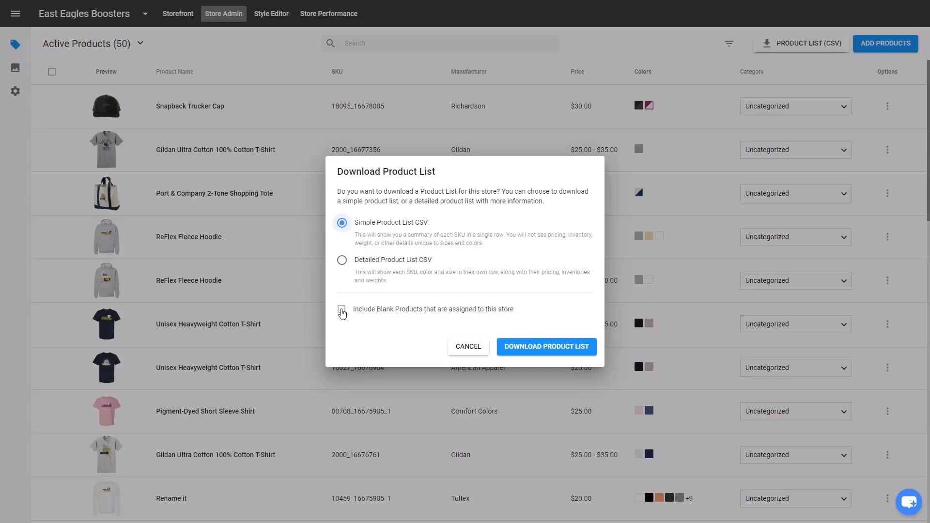
left_click(341, 310)
left_click(532, 349)
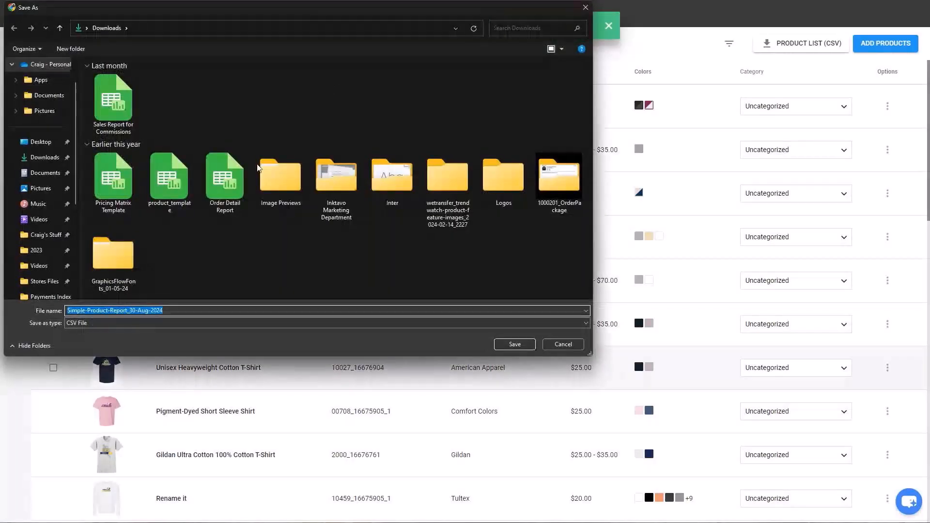
Step: Save the simple product list in the Downloads folder as "Test Simple Report"
left_click(40, 158)
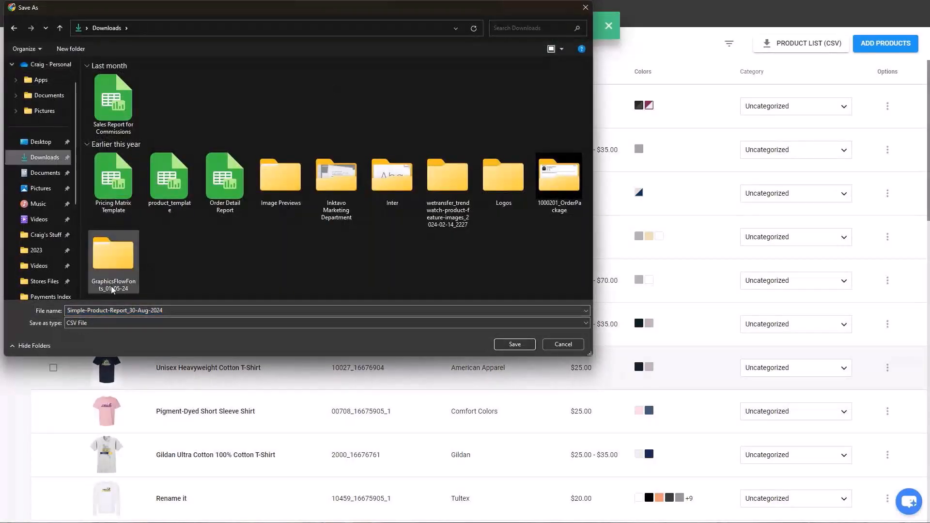
left_click(166, 313)
left_click(177, 314)
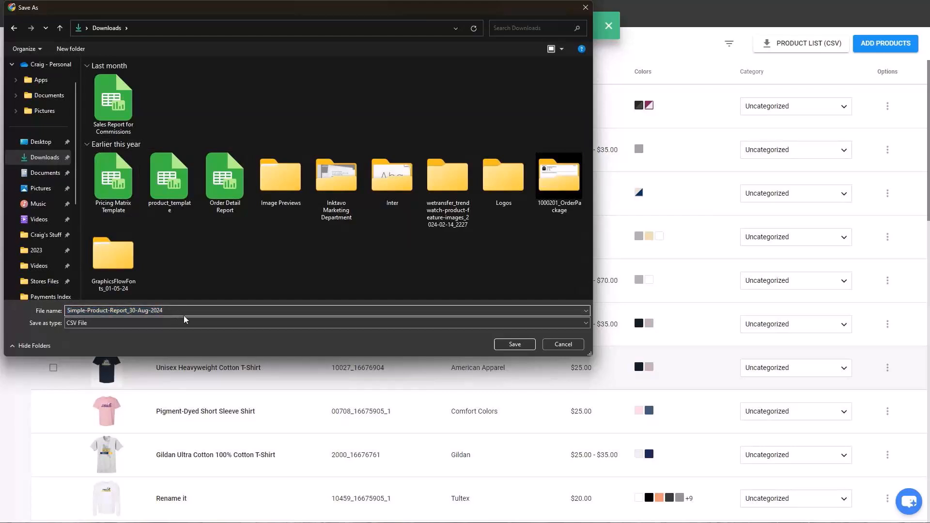
key("Return")
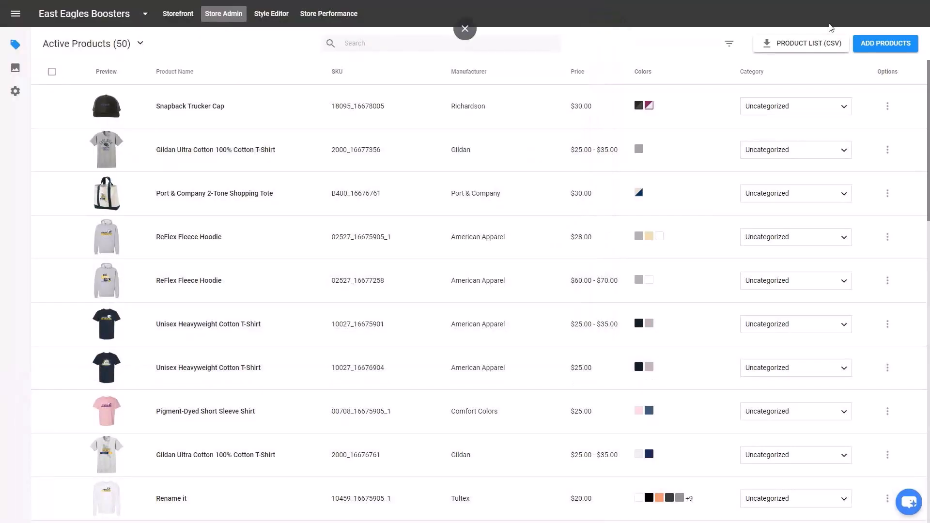
Step: Open Test Simple Report from the Downloads folder in LibreOffice Calc, accepting the default text import settings
key("alt+Tab")
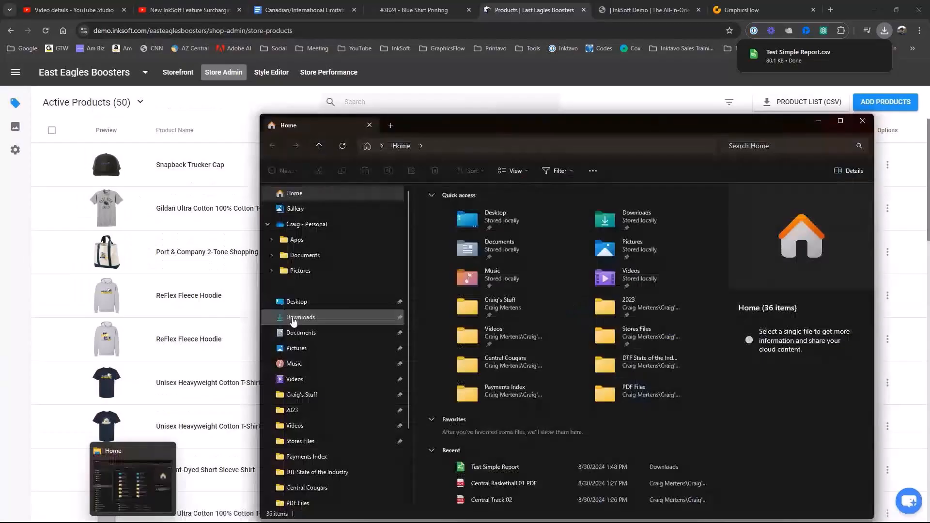
left_click(294, 318)
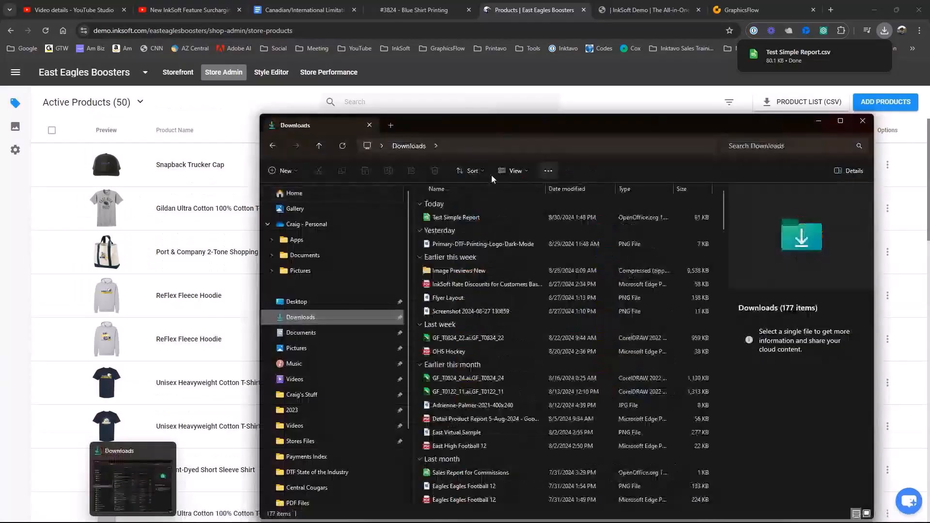
left_click(478, 219)
double_click(478, 219)
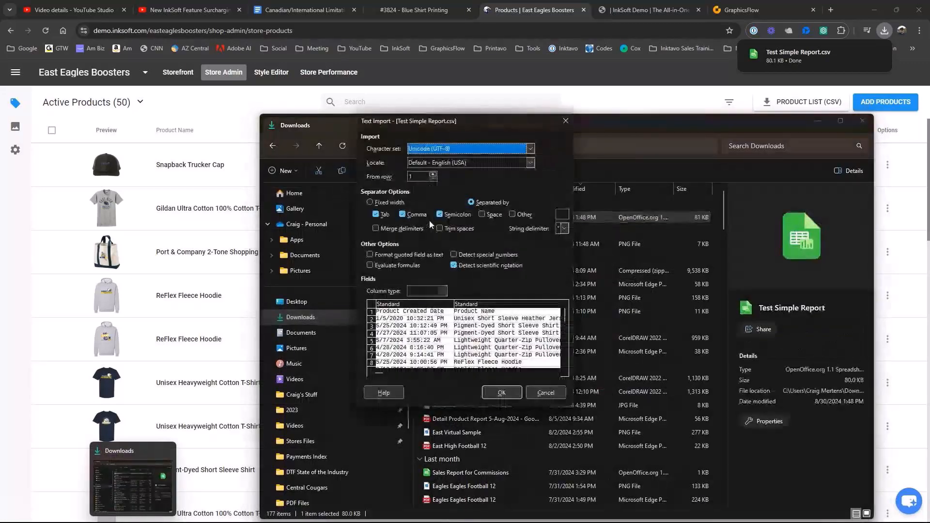
left_click(502, 394)
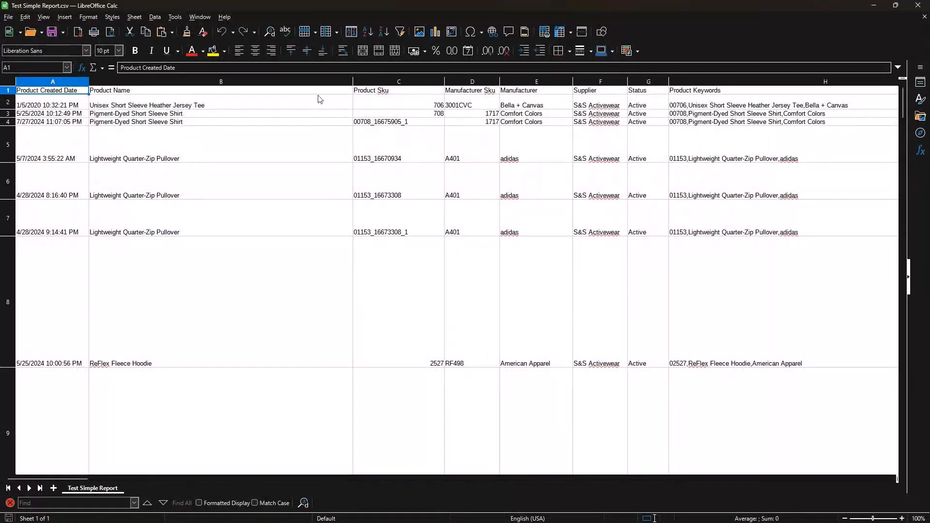
Step: Narrow the Product Name column and examine the simple report's columns through Product Description, then minimize the spreadsheet
left_click_drag(353, 83, 221, 84)
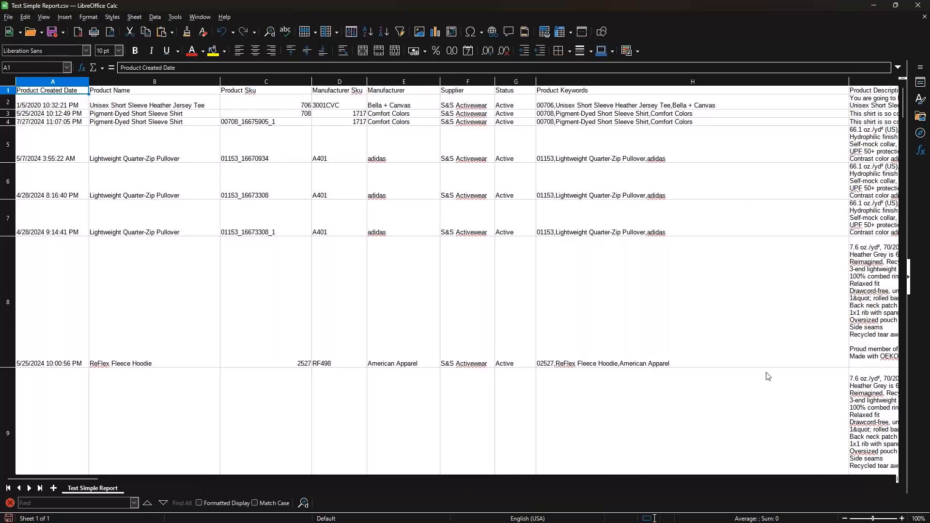
left_click(840, 308)
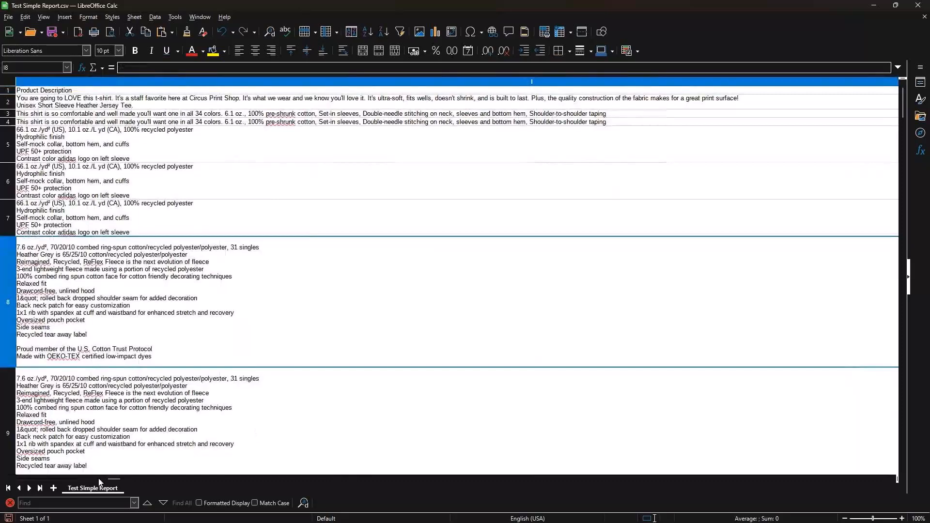
left_click_drag(115, 480, 58, 481)
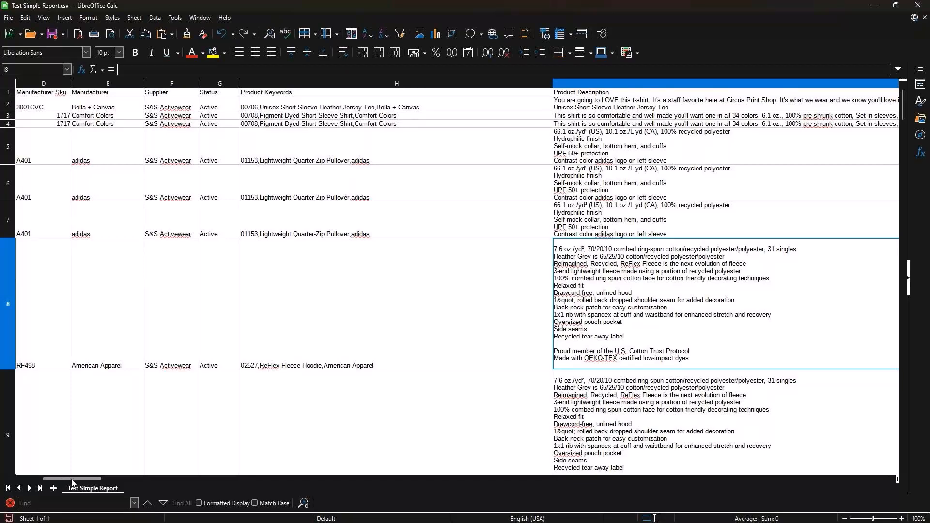
left_click_drag(73, 480, 27, 485)
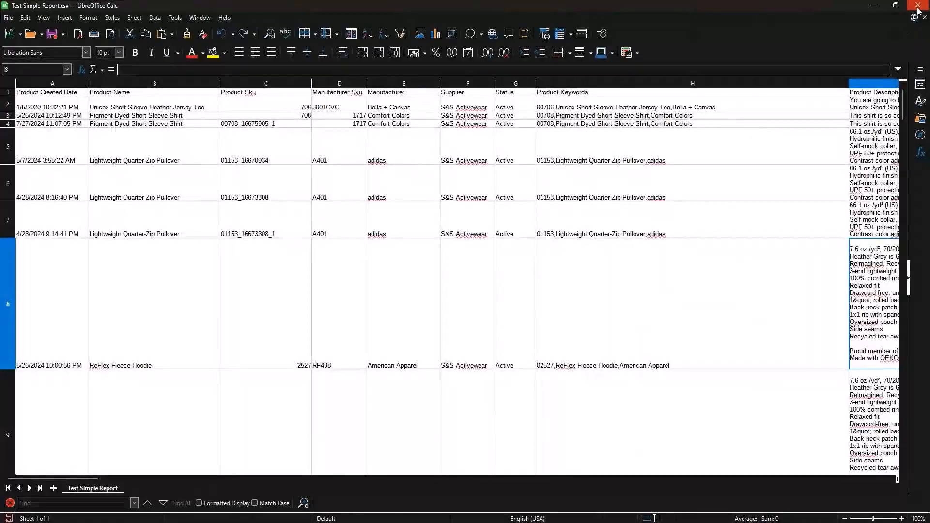
left_click(875, 7)
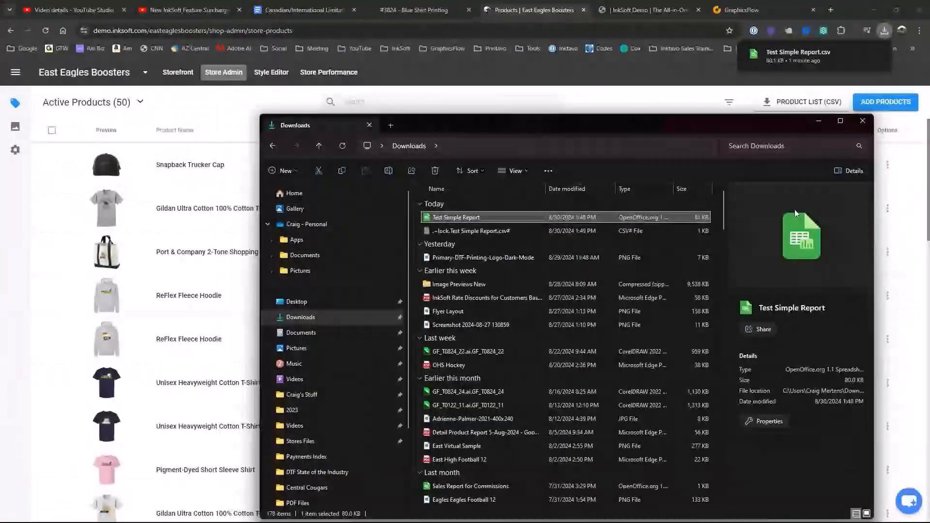
Step: Download the store's detailed product list CSV with the assigned blank products included
left_click(808, 102)
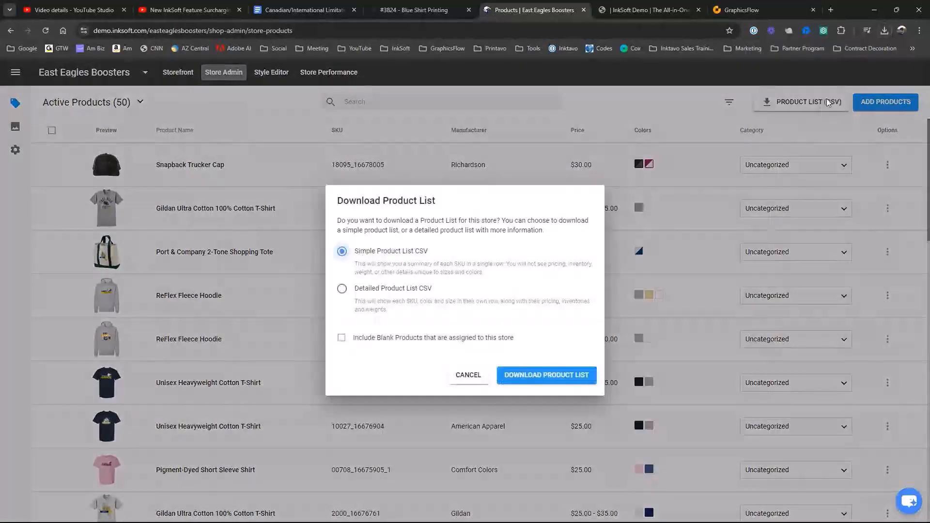
left_click(343, 291)
left_click(342, 339)
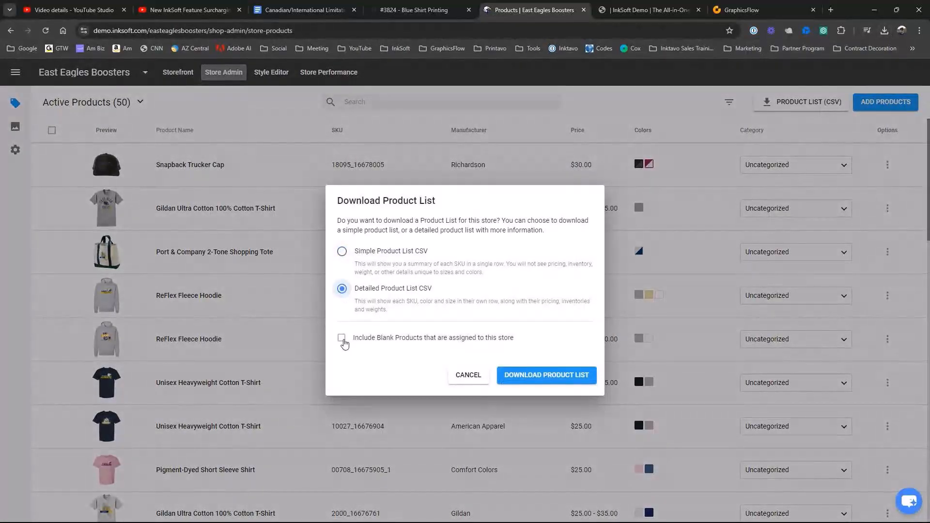
left_click(541, 378)
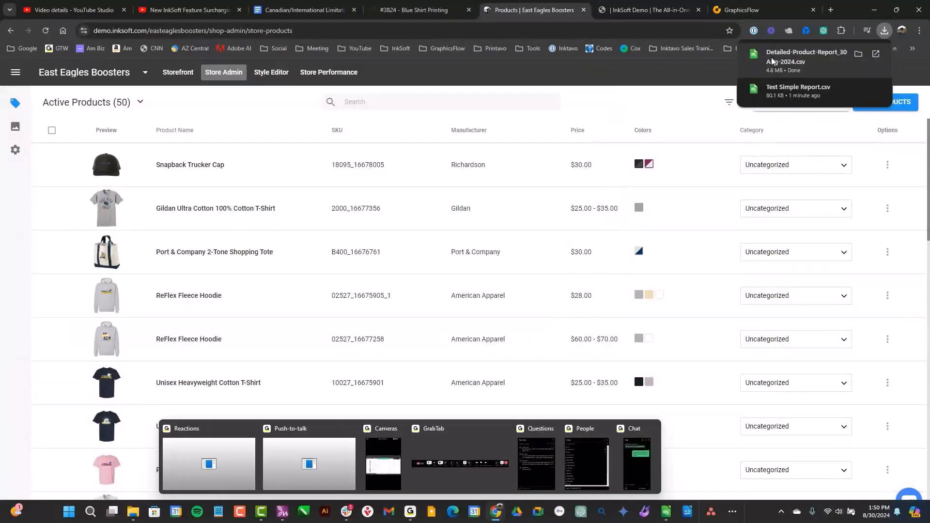
Step: Open the downloaded detailed product report in LibreOffice Calc and examine its purchase option, inventory and store assignment columns
left_click(773, 58)
left_click(499, 390)
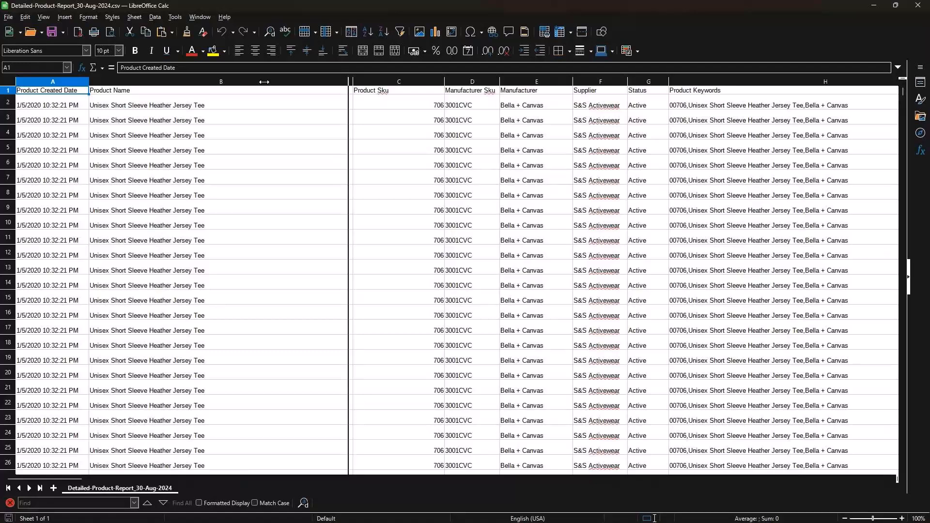
left_click_drag(75, 480, 210, 488)
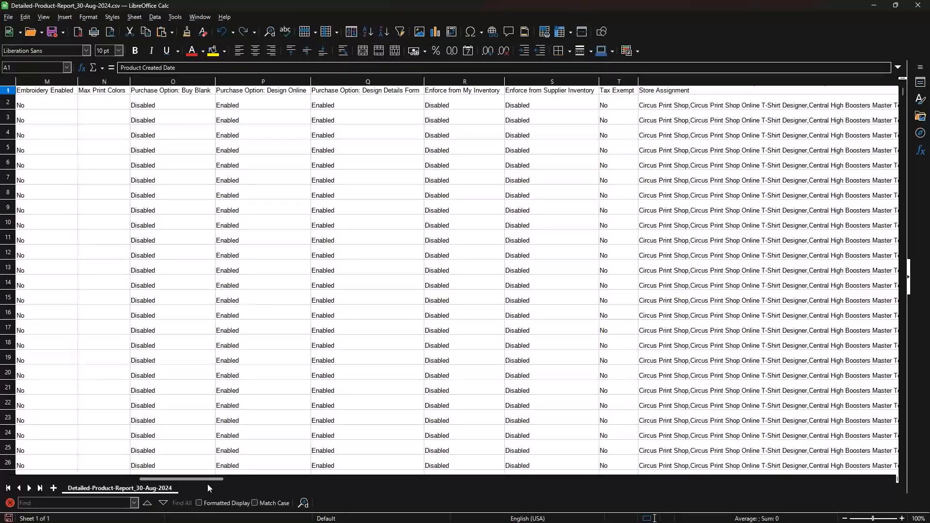
key("ctrl+Home")
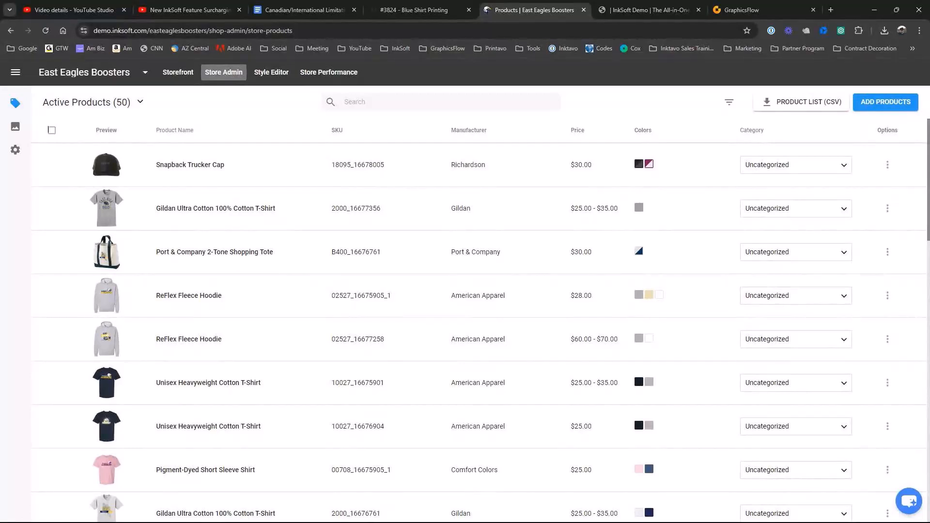
Step: Switch to the East Eagles Boosters polo order in Order Manager and start cancelling it
left_click(15, 72)
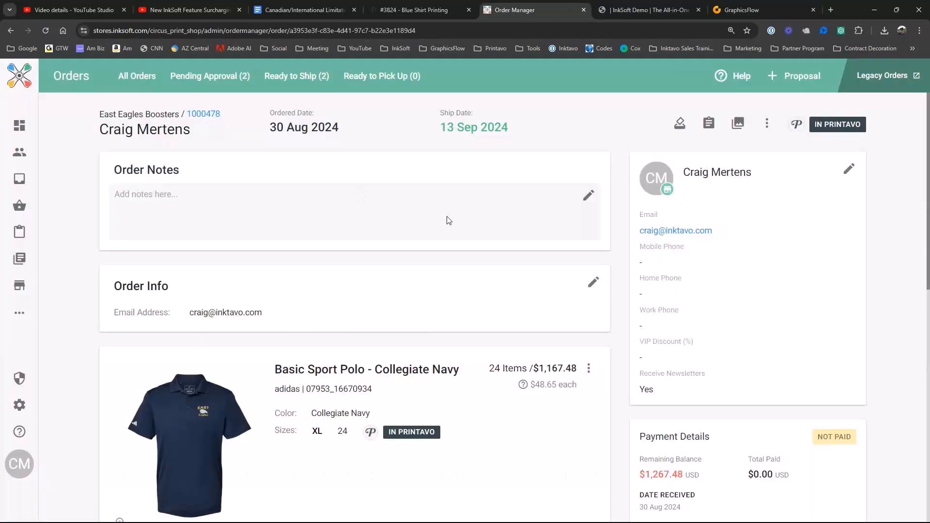
left_click(767, 124)
scroll(675, 228, "down", 2)
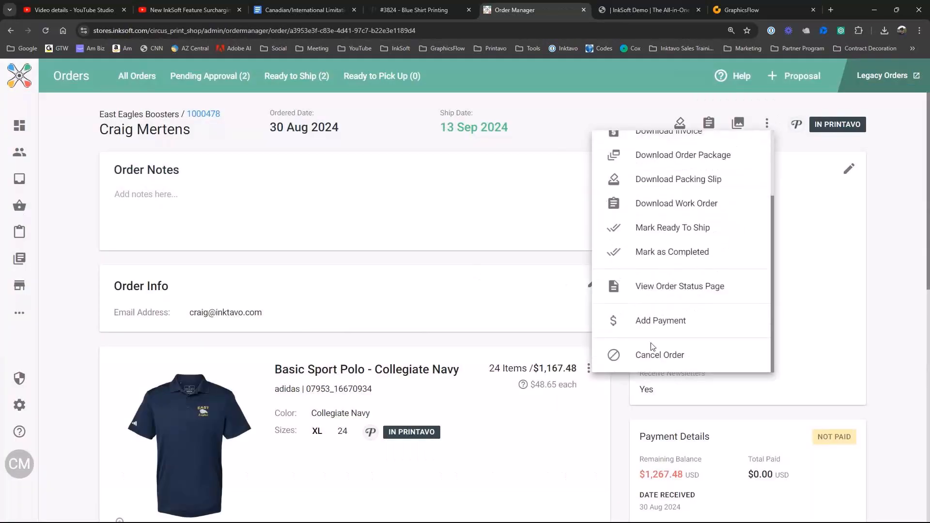
left_click(650, 358)
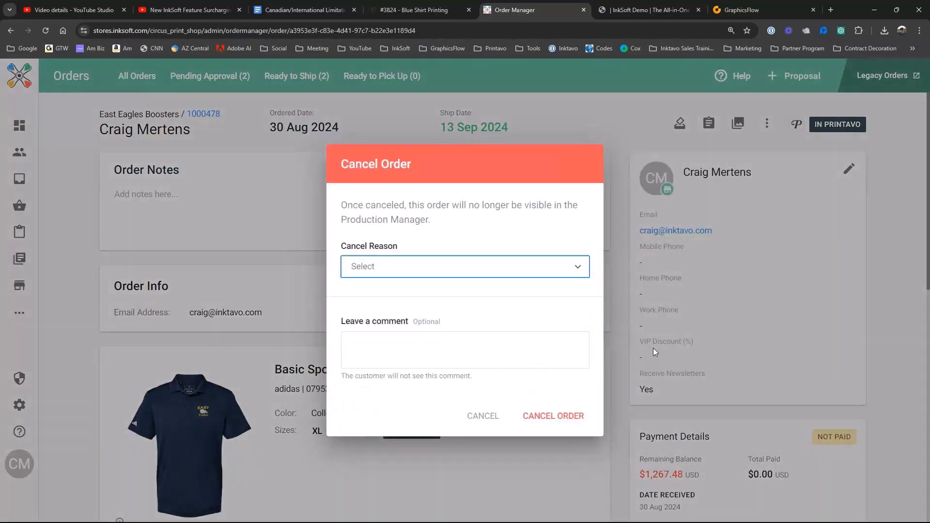
Step: Look through the available cancel reasons and choose Order Canceled as the reason
left_click(581, 274)
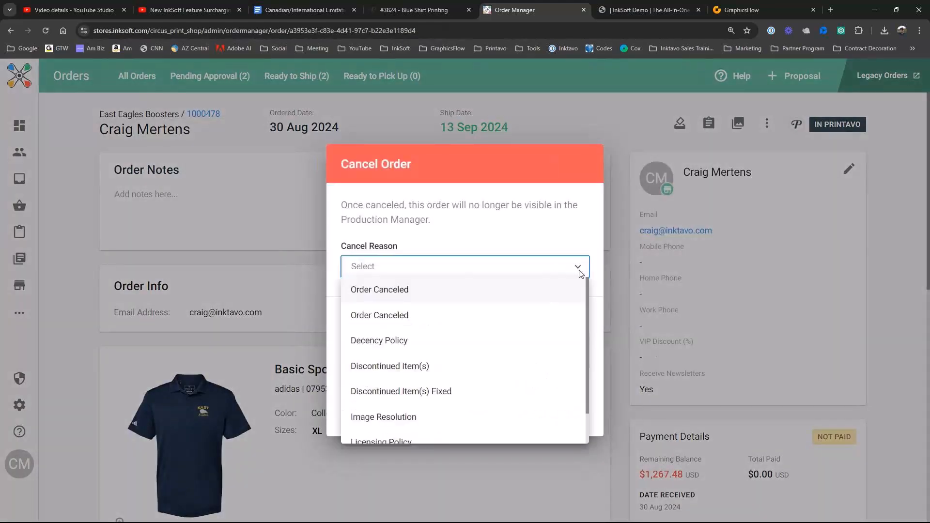
scroll(382, 388, "down", 1)
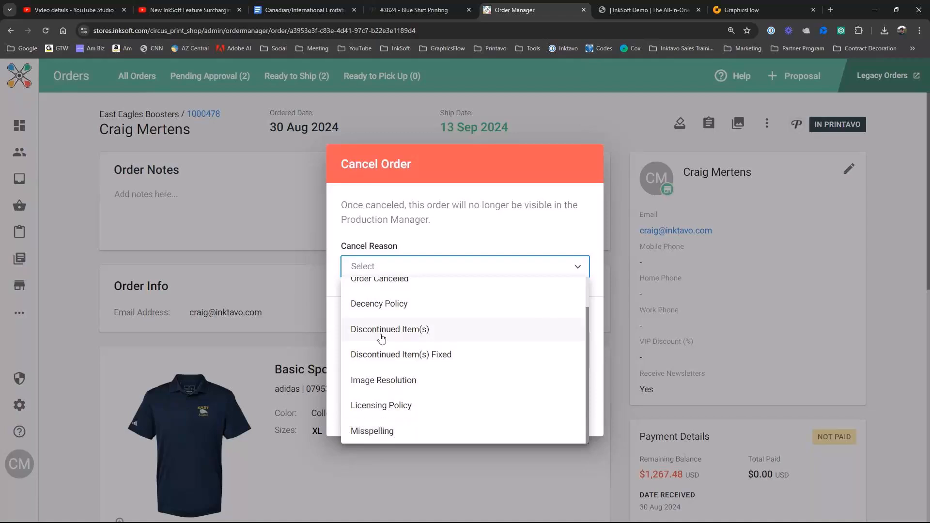
left_click(440, 262)
left_click(566, 264)
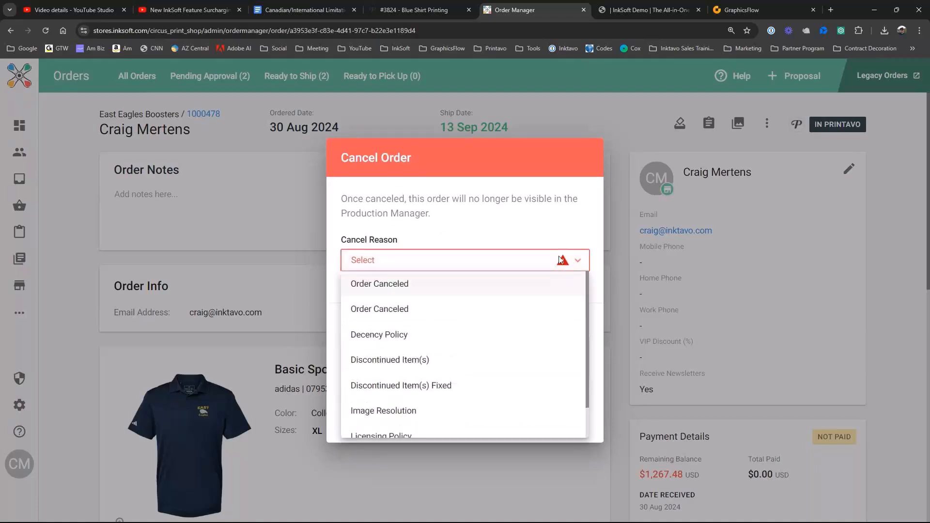
left_click(398, 289)
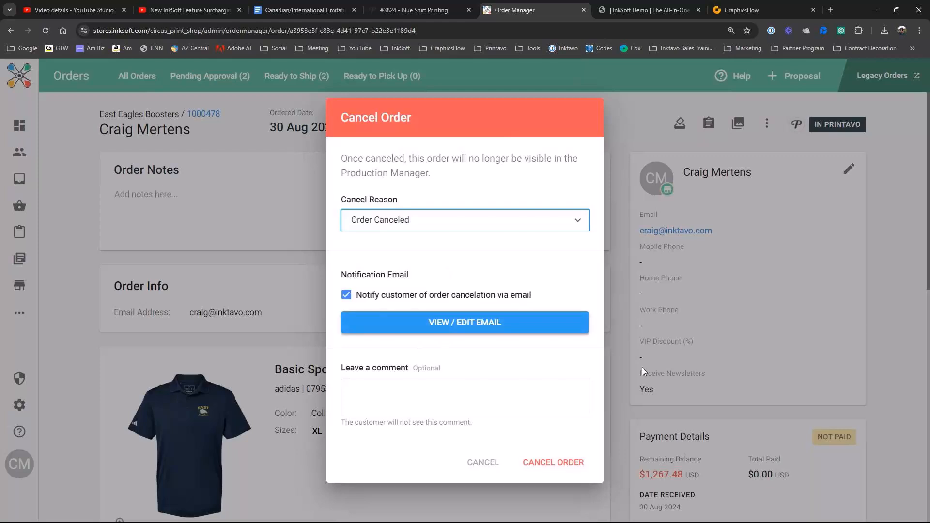
Step: Open the cancellation notification email and rename its template "Order Canceled Due to Vacation"
left_click(460, 322)
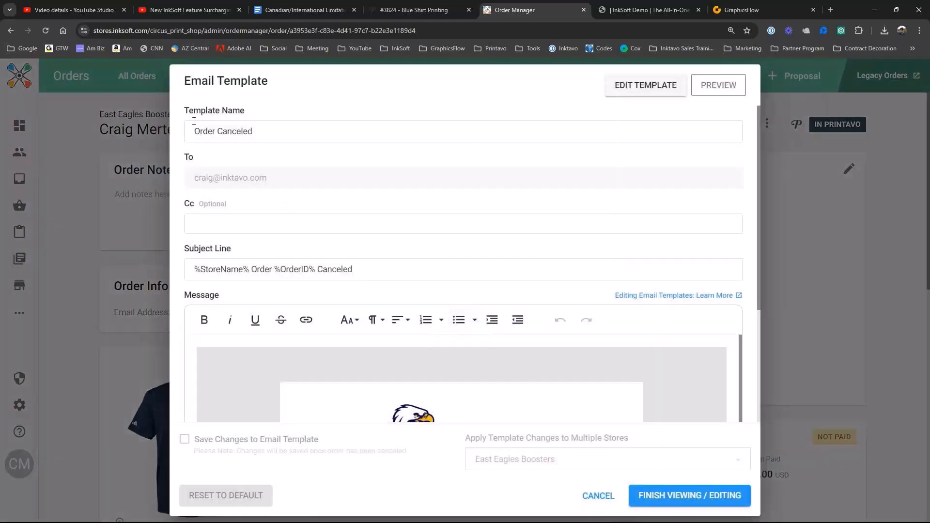
left_click(277, 132)
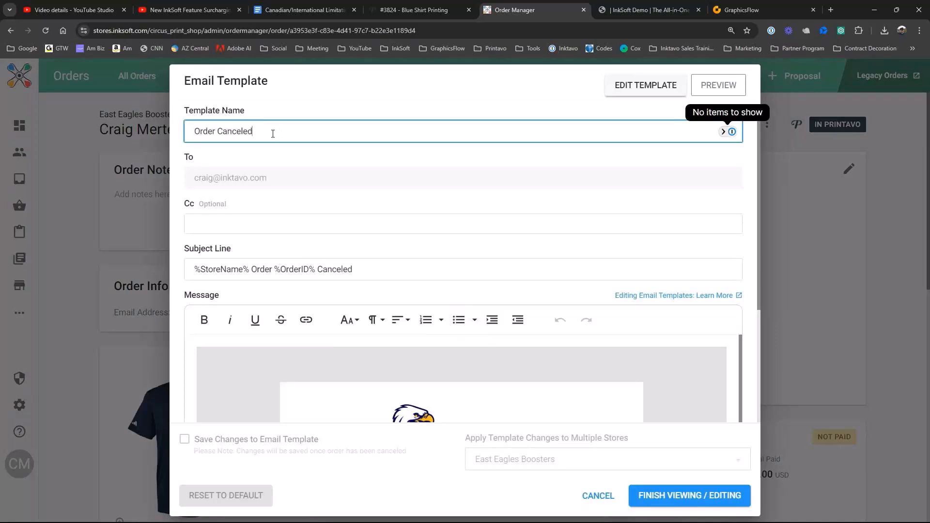
type("Due")
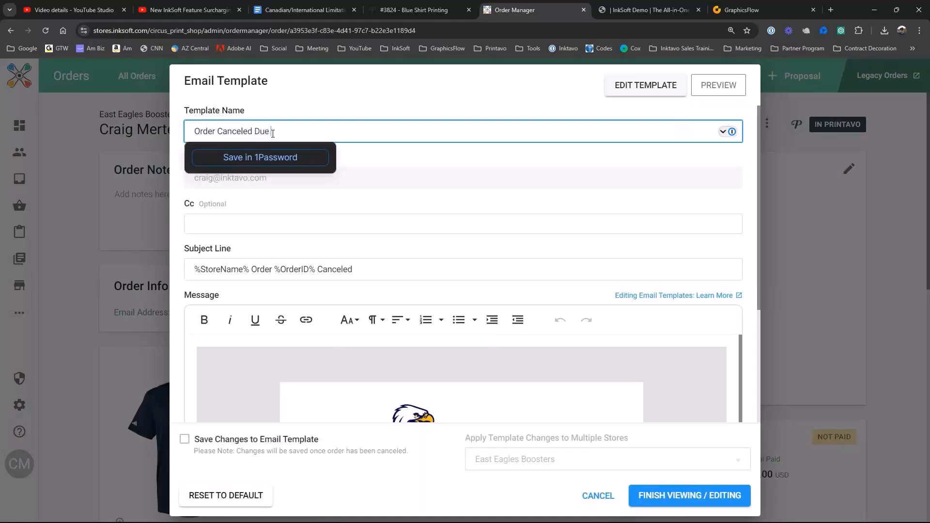
type(" to Vaction")
key("BackSpace")
key("BackSpace")
key("BackSpace")
key("BackSpace")
type("atiuon")
key("BackSpace")
key("BackSpace")
key("BackSpace")
type("on")
Step: Review the cancellation email's message body from the heading to the store contact details
scroll(392, 339, "down", 3)
scroll(301, 324, "down", 5)
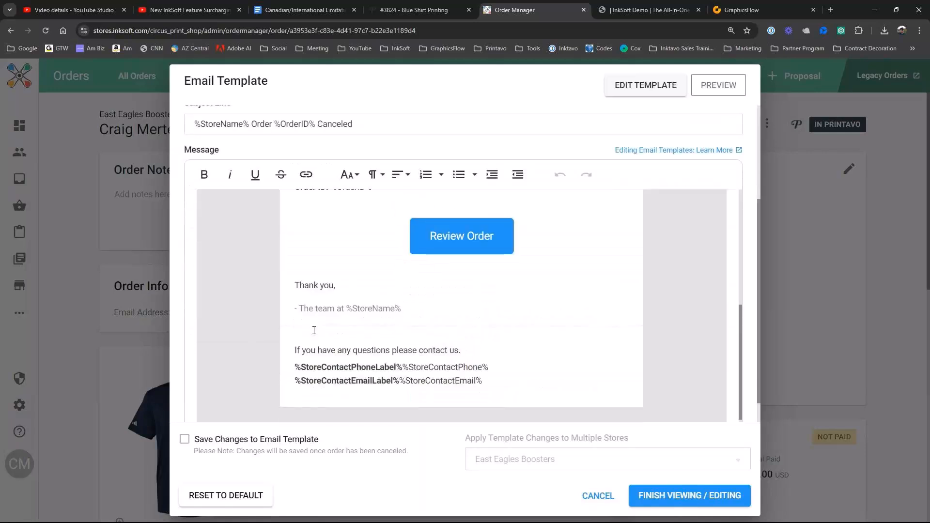
scroll(314, 329, "up", 5)
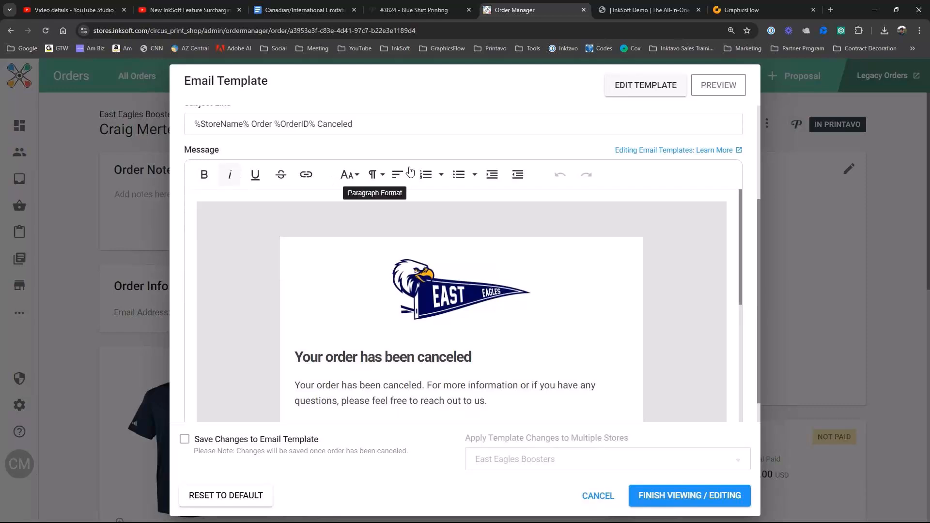
left_click(361, 357)
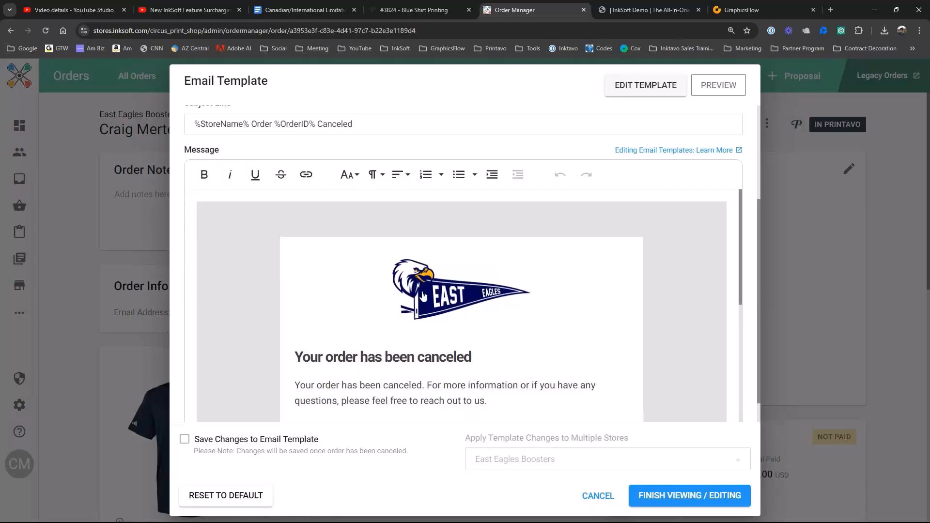
scroll(414, 271, "up", 3)
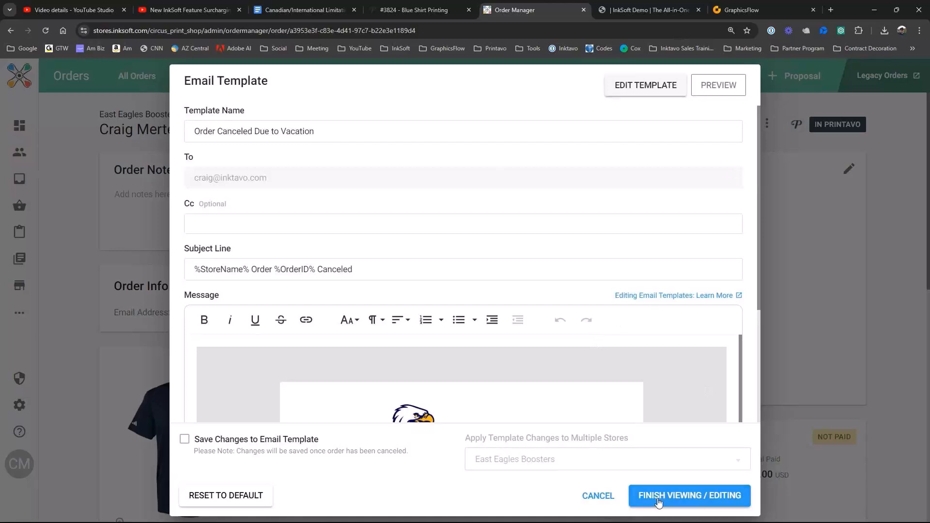
Step: Enable saving changes to the cancellation email template and look at the stores the changes can be applied to
scroll(614, 367, "down", 3)
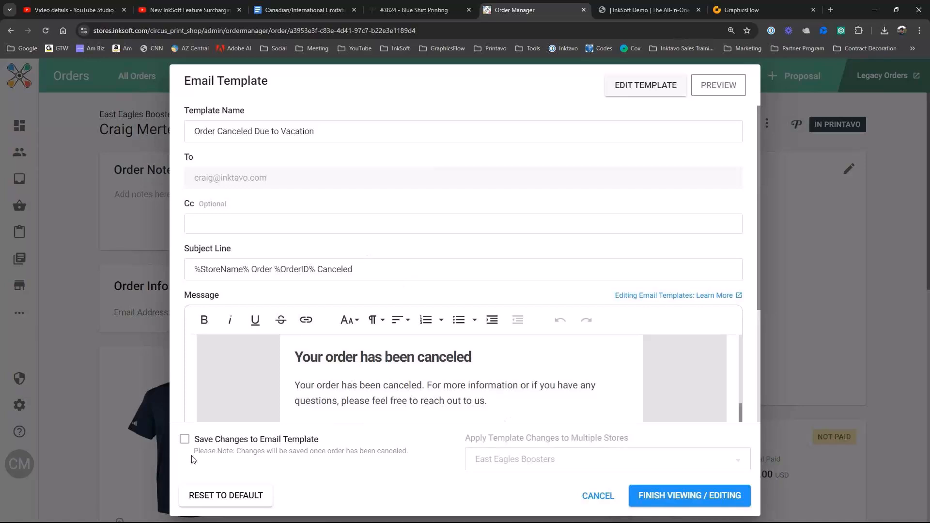
left_click(184, 439)
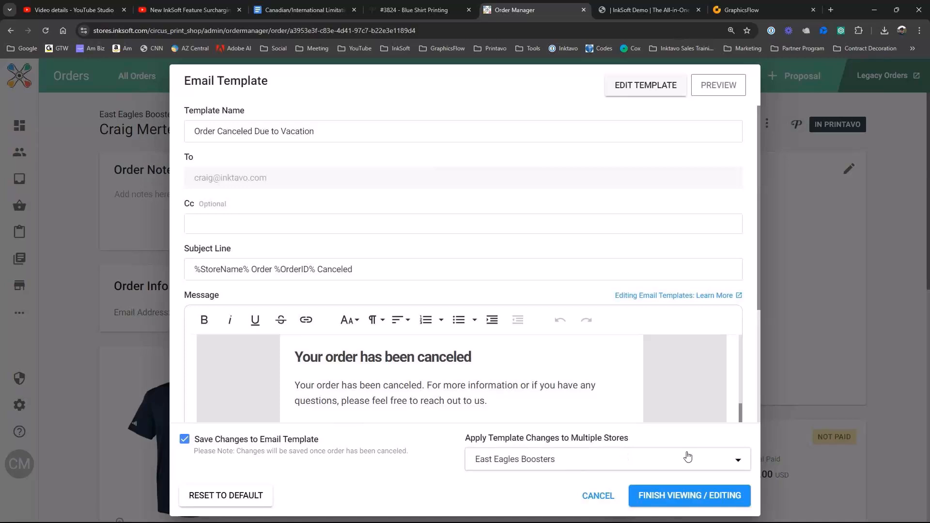
left_click(741, 463)
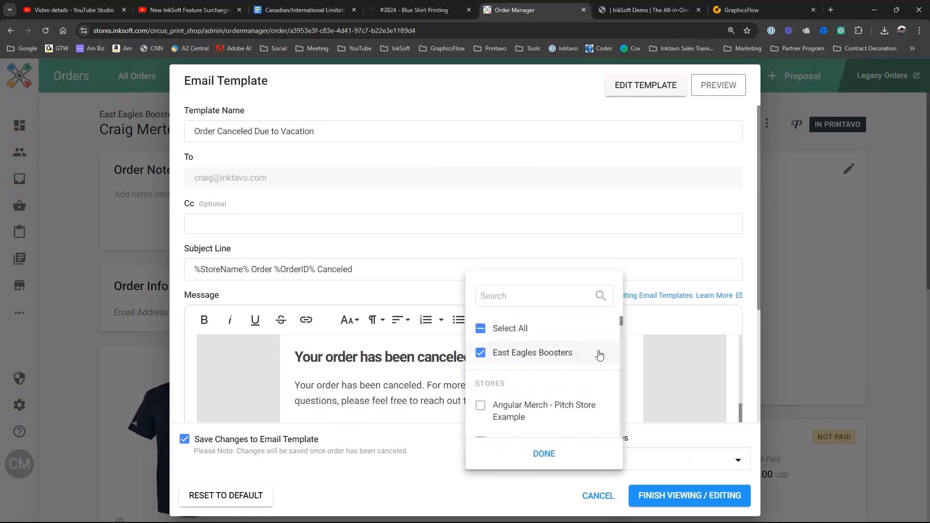
mouse_move(621, 323)
left_mouse_down()
mouse_move(620, 419)
mouse_move(625, 325)
left_mouse_up()
left_click(543, 458)
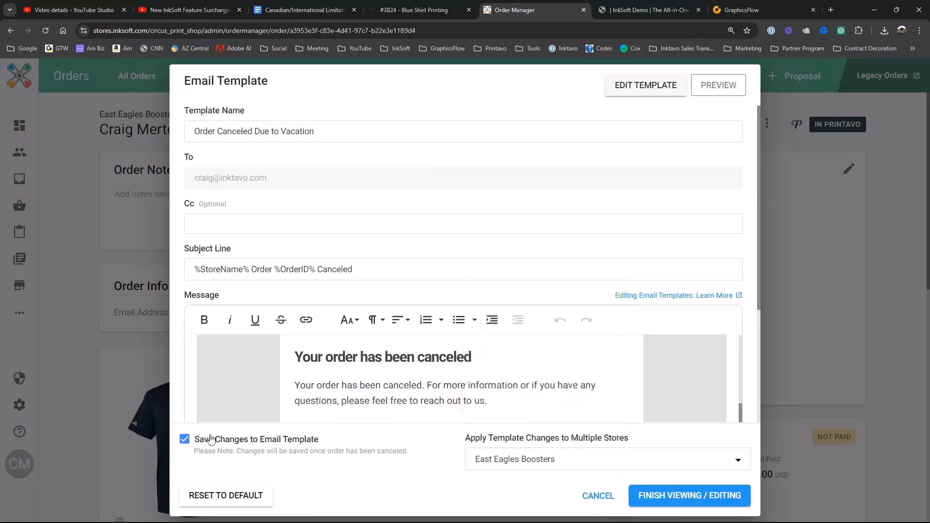
Step: Leave saving changes to the email template turned off and finish editing the cancellation email
left_click(184, 439)
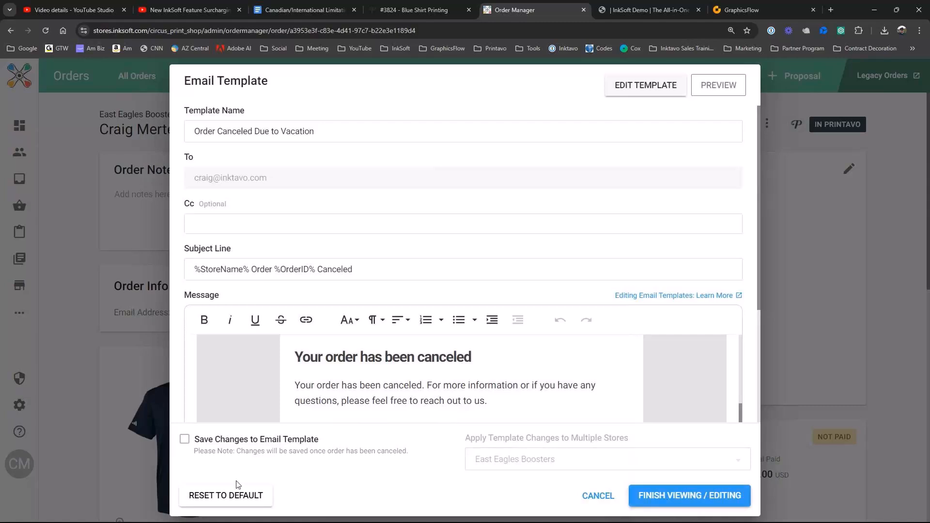
left_click(184, 439)
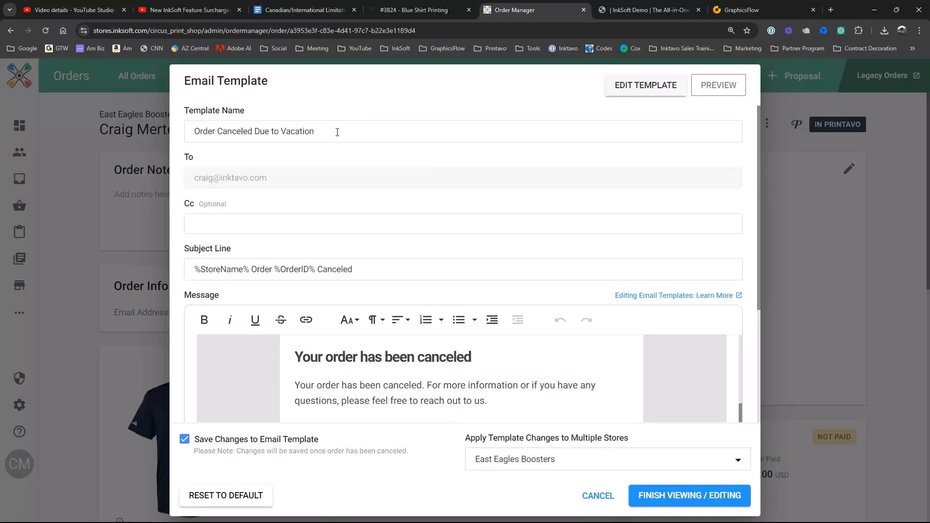
left_click(185, 439)
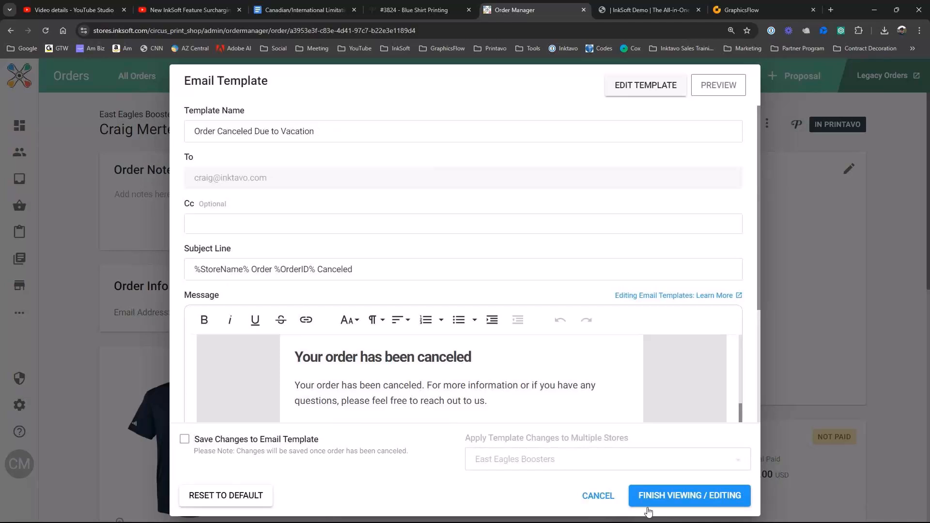
left_click(682, 496)
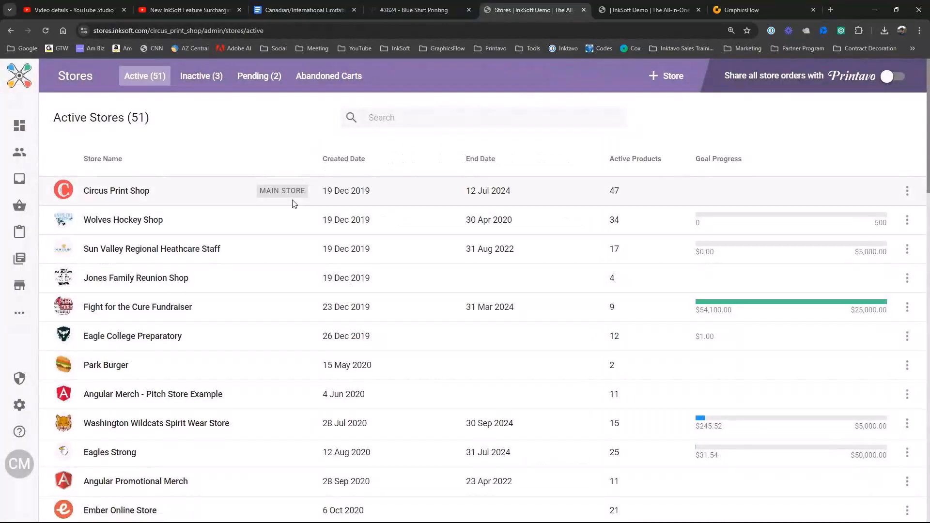
Step: Open the checkout settings of the Circus Print Shop main store and turn on automated abandoned cart emails
left_click(127, 193)
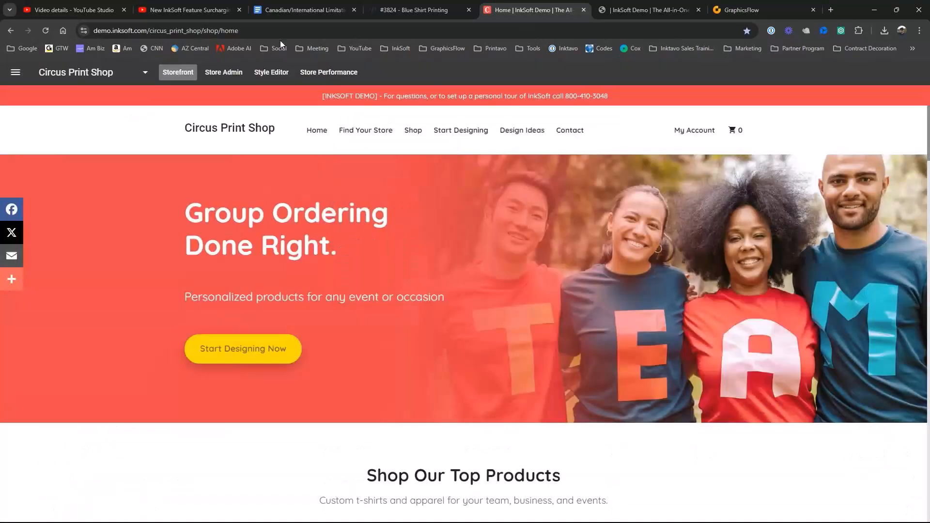
left_click(222, 73)
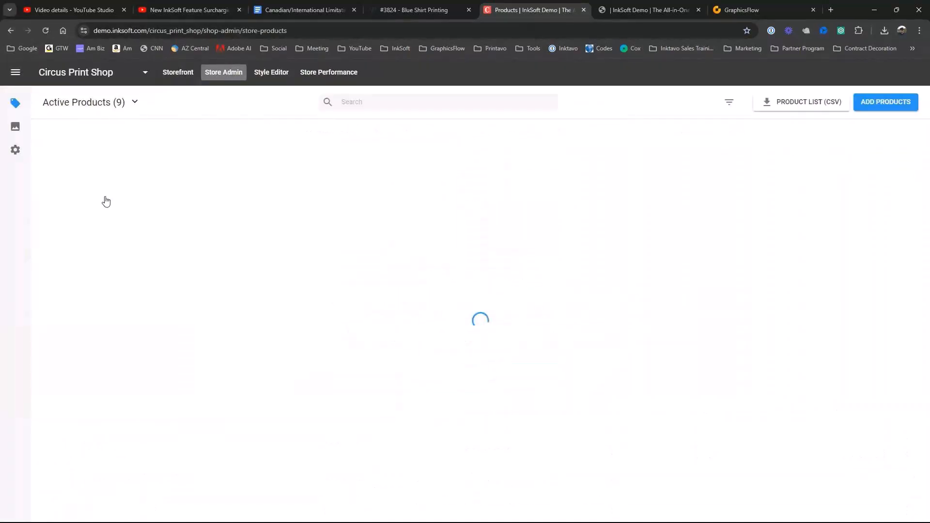
left_click(15, 150)
left_click(89, 419)
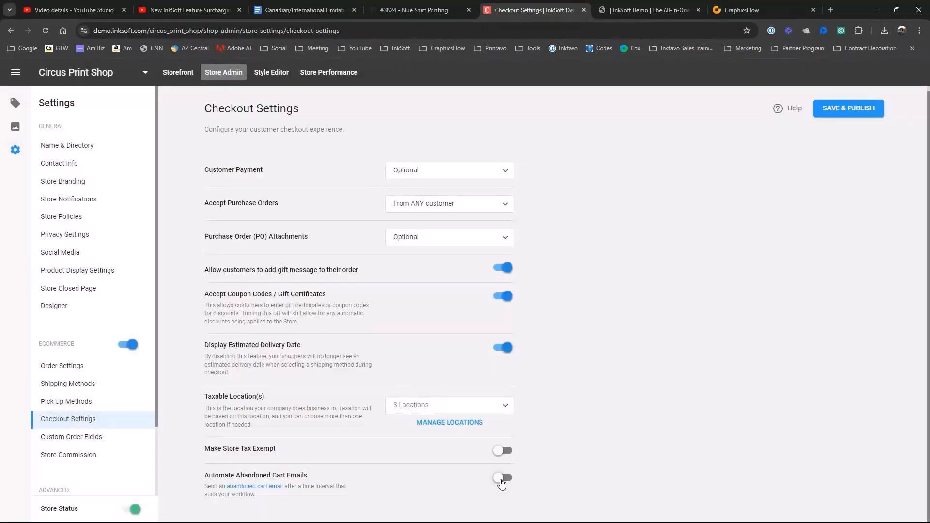
left_click(502, 478)
scroll(528, 487, "down", 1)
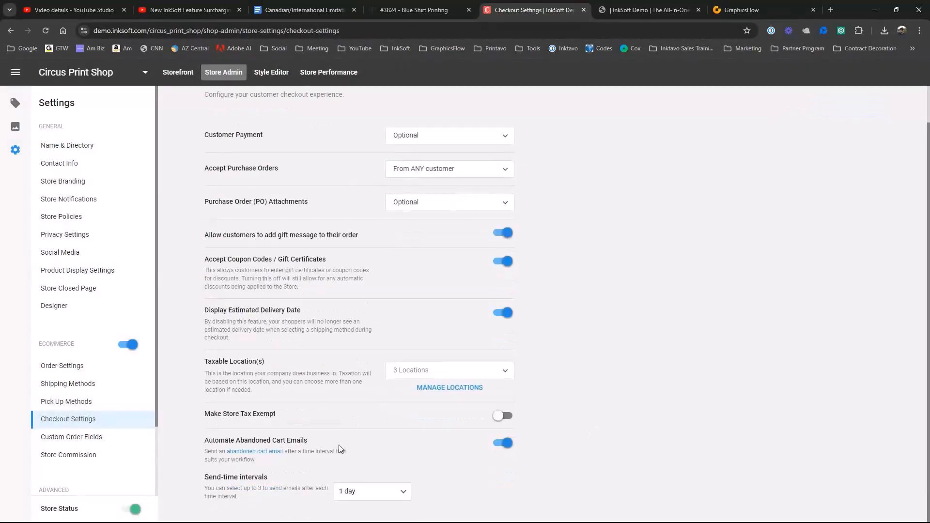
Step: Add 3 days and 10 days to the send-time intervals of the abandoned cart emails
left_click(403, 491)
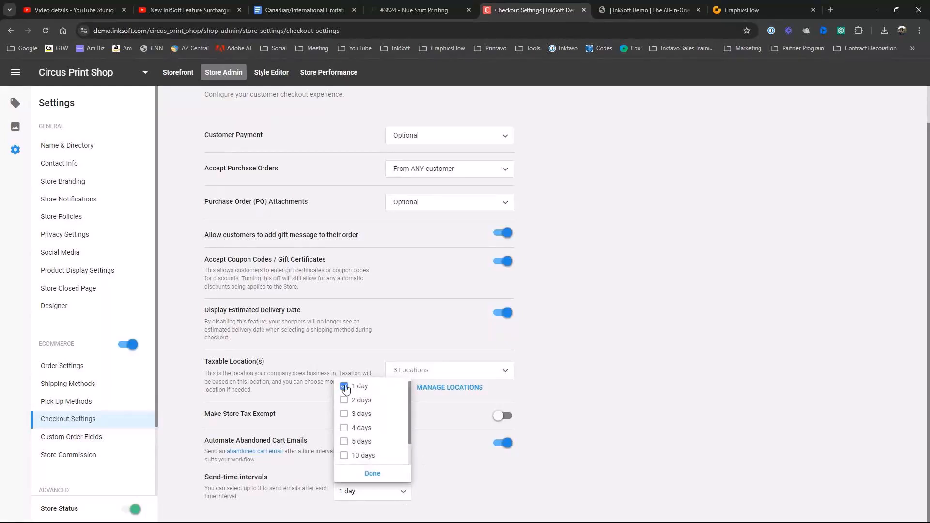
left_click(344, 413)
left_click(344, 455)
left_click(371, 474)
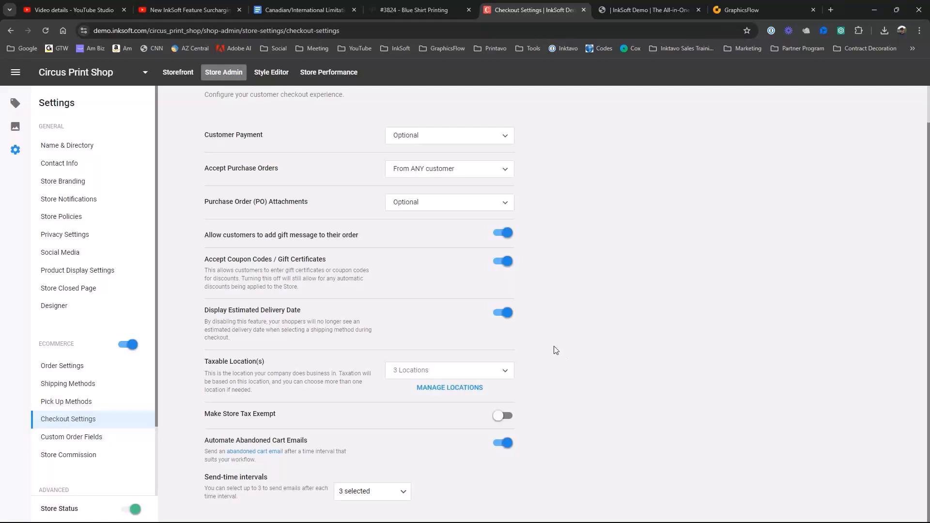
Step: Check the Store Notifications settings of Circus Print Shop
left_click(83, 201)
left_click(548, 325)
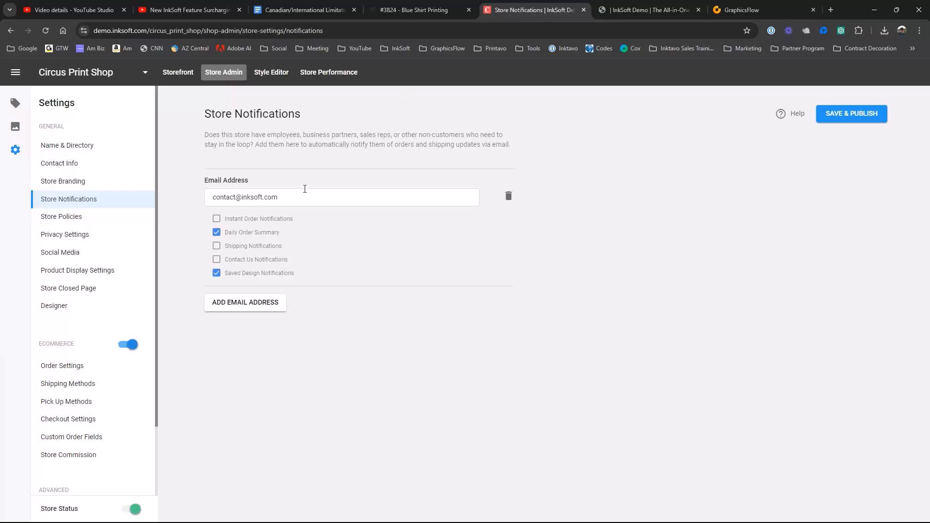
left_click(16, 72)
left_click(115, 72)
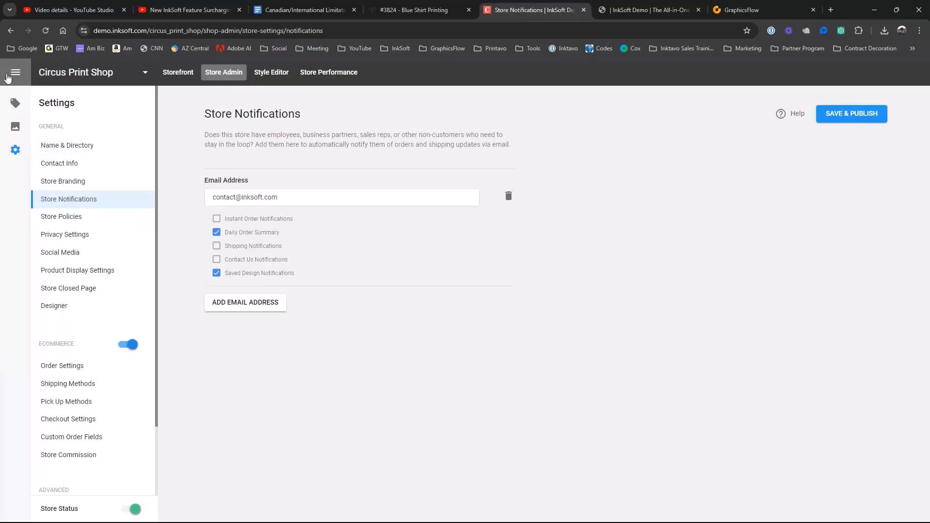
Step: Return to the main admin and open the list of abandoned carts for all stores
left_click(15, 71)
left_click(42, 155)
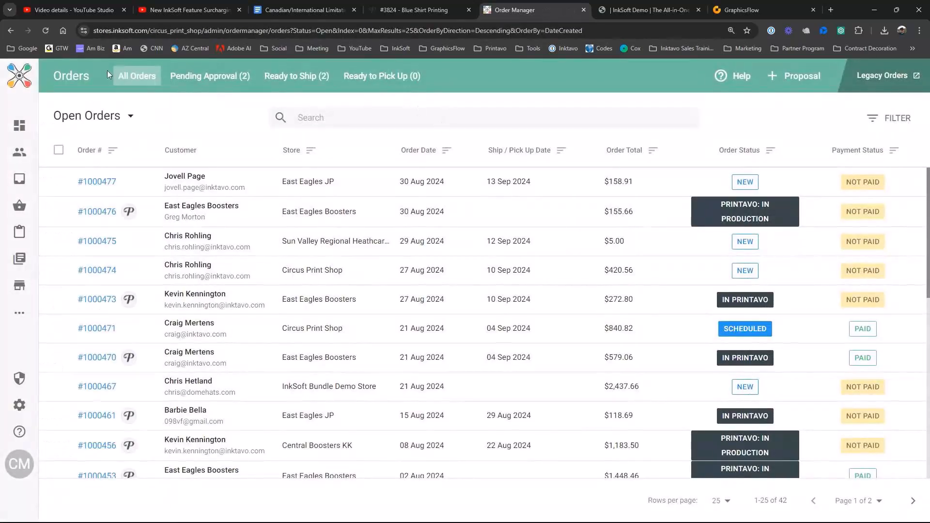
left_click(47, 290)
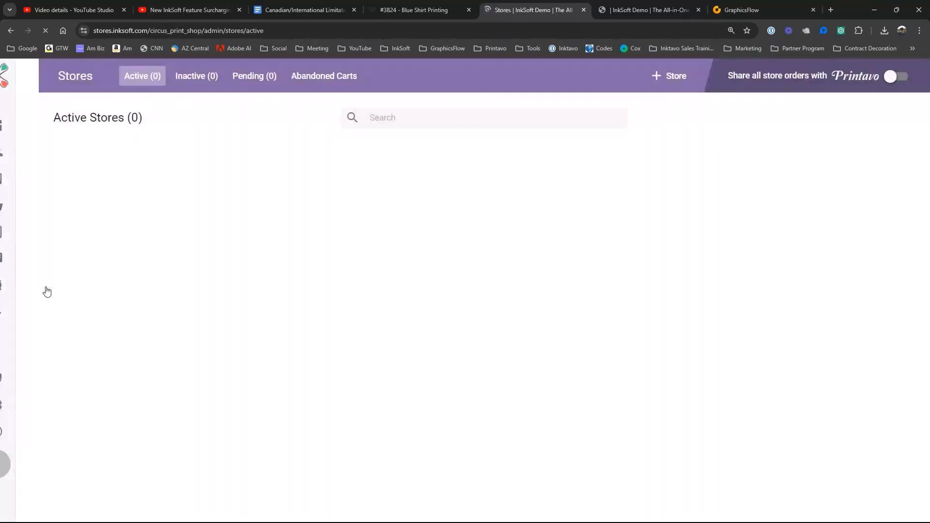
left_click(329, 83)
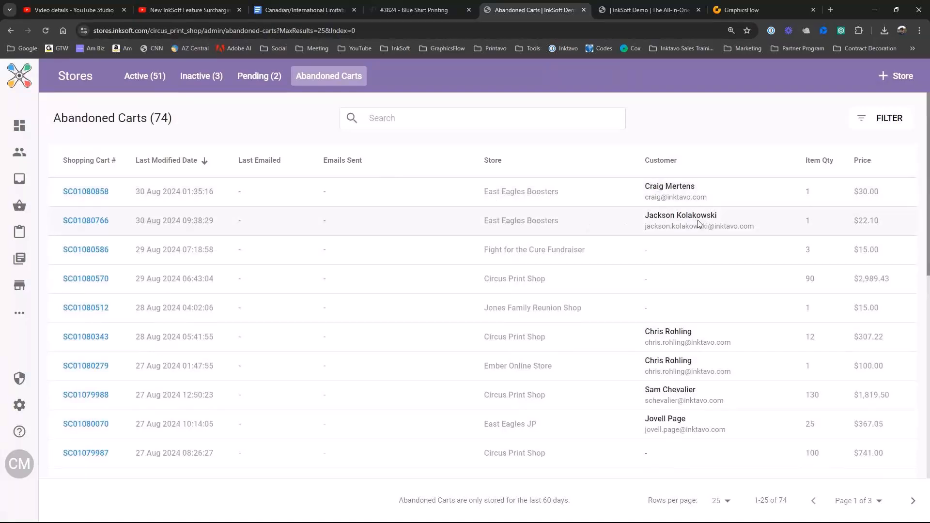
Step: Open the $30.00 East Eagles Boosters abandoned cart, review its customer email draft, and close the draft without sending
left_click(688, 193)
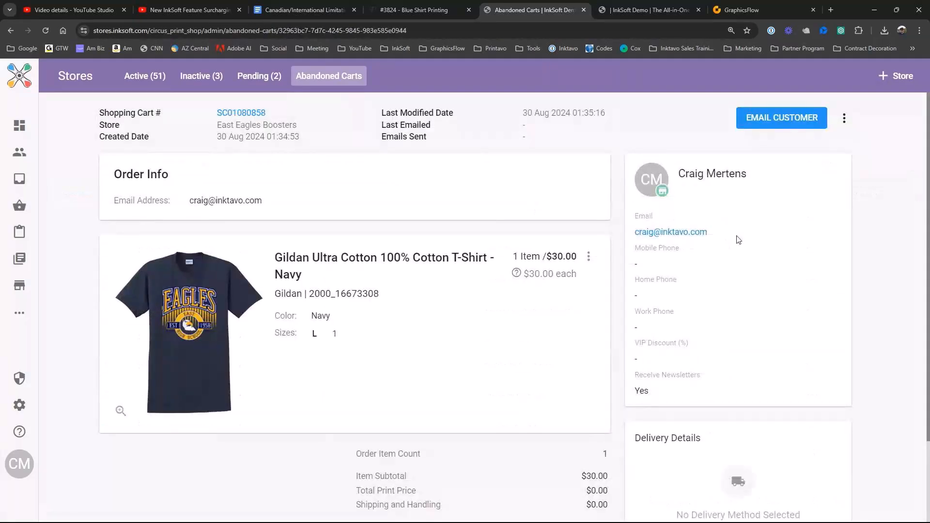
left_click(799, 121)
scroll(481, 358, "down", 3)
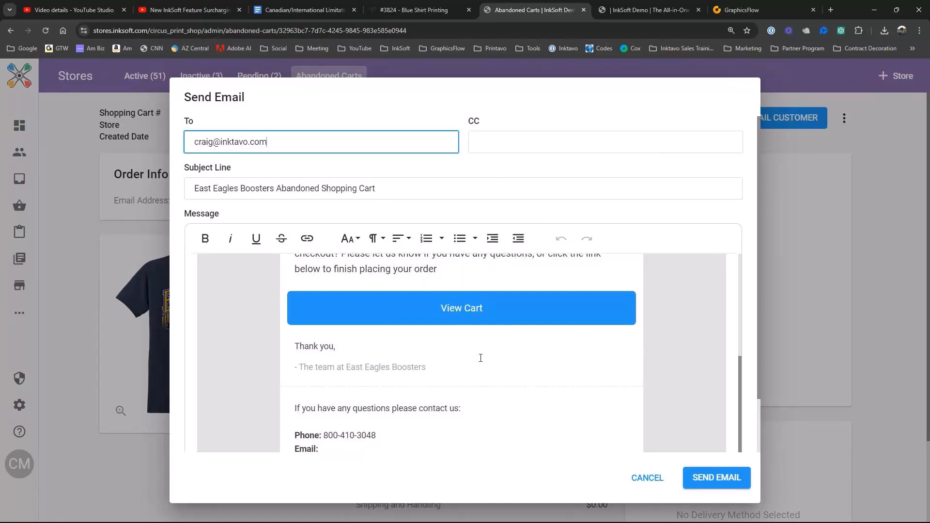
left_click(650, 479)
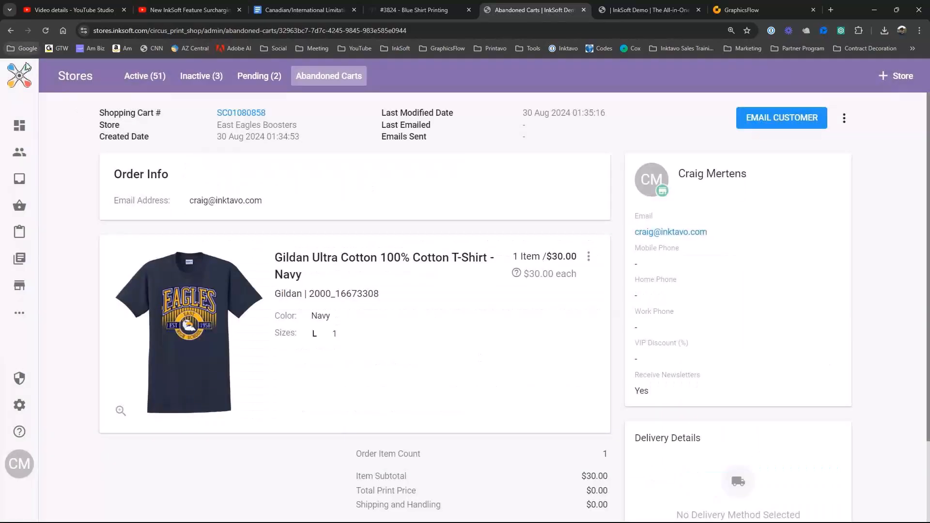
Step: Open the marketing email templates and list those of the Central Boosters CM store
mouse_move(25, 84)
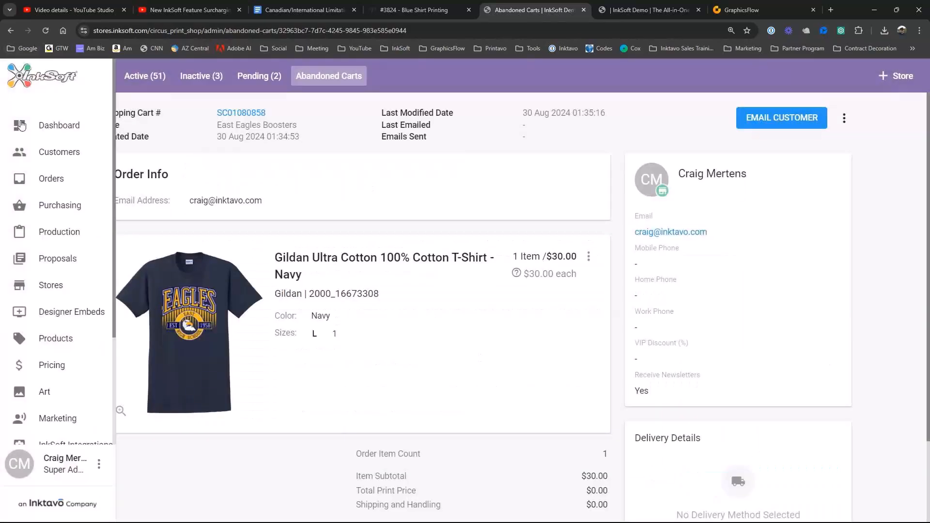
scroll(47, 330, "down", 3)
left_click(66, 333)
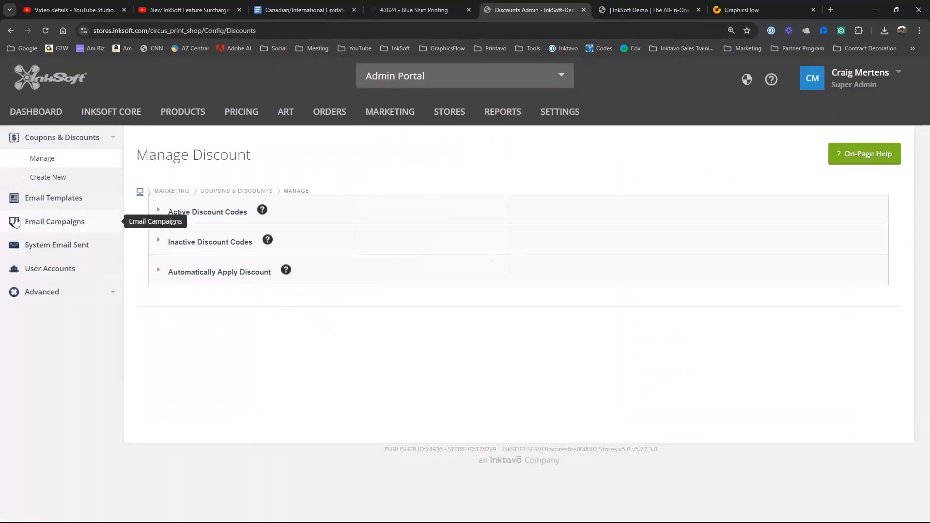
left_click(57, 202)
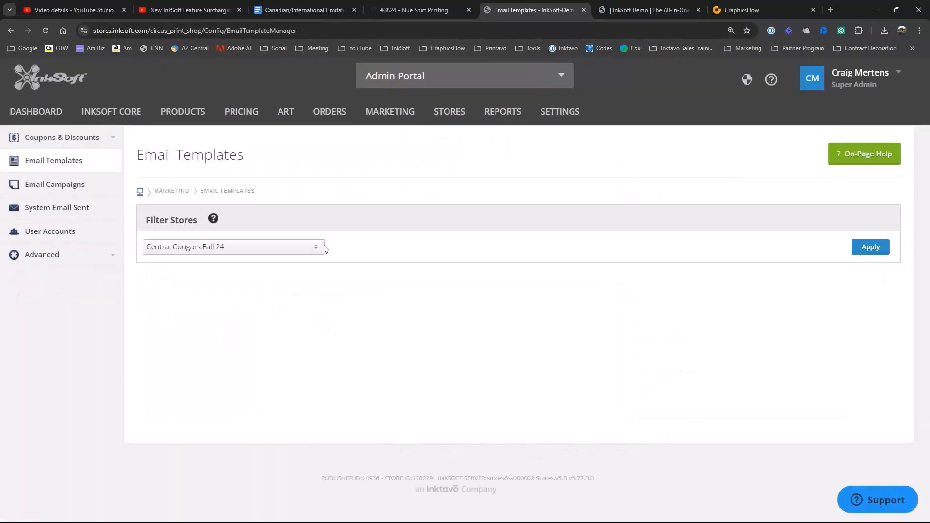
left_click(324, 247)
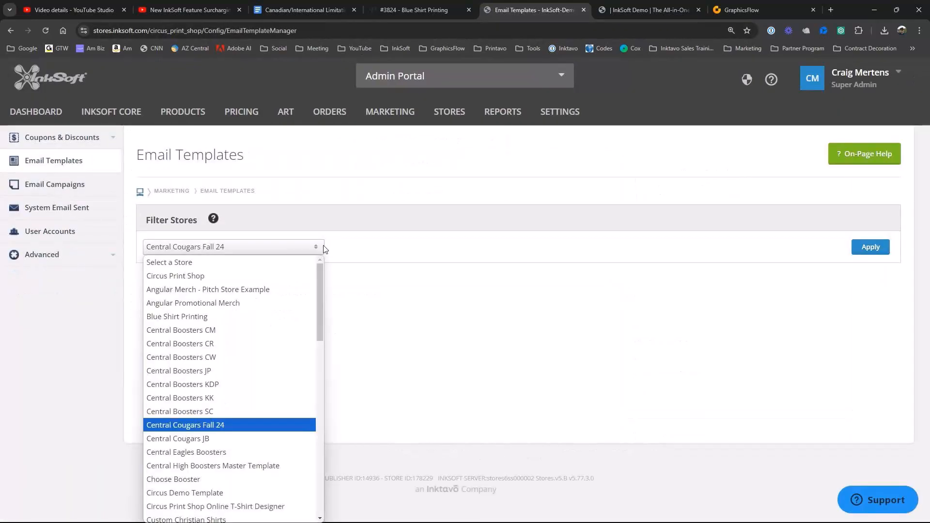
left_click(215, 331)
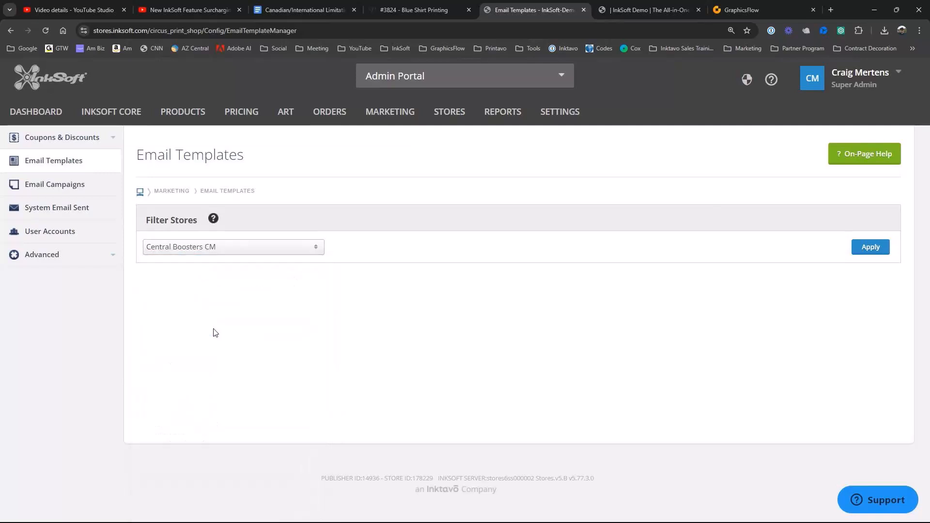
left_click(861, 250)
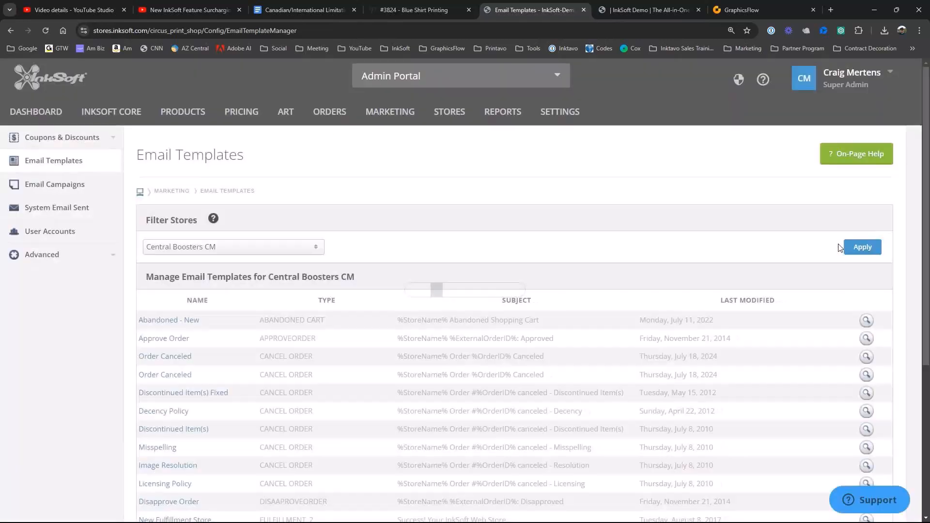
Step: Open the Abandoned - New template and review its fields and email body
left_click(167, 322)
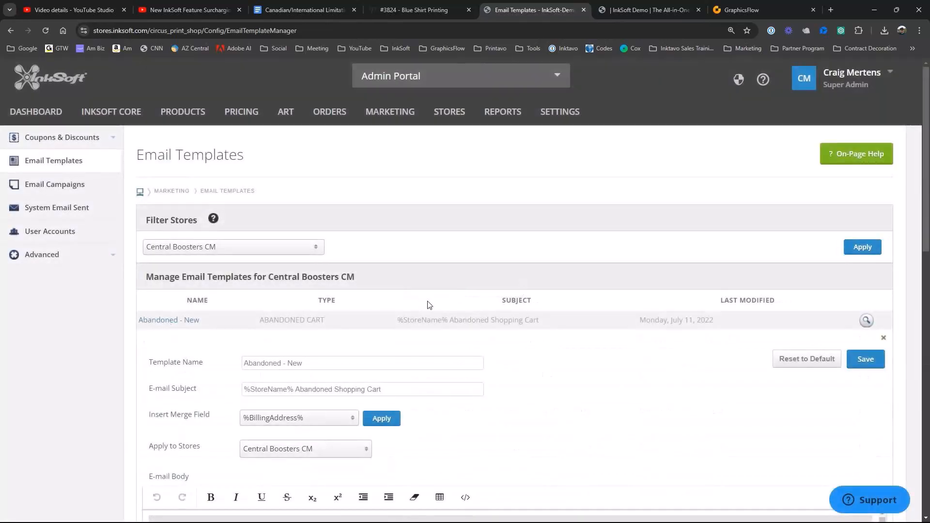
scroll(428, 305, "down", 3)
scroll(429, 304, "down", 2)
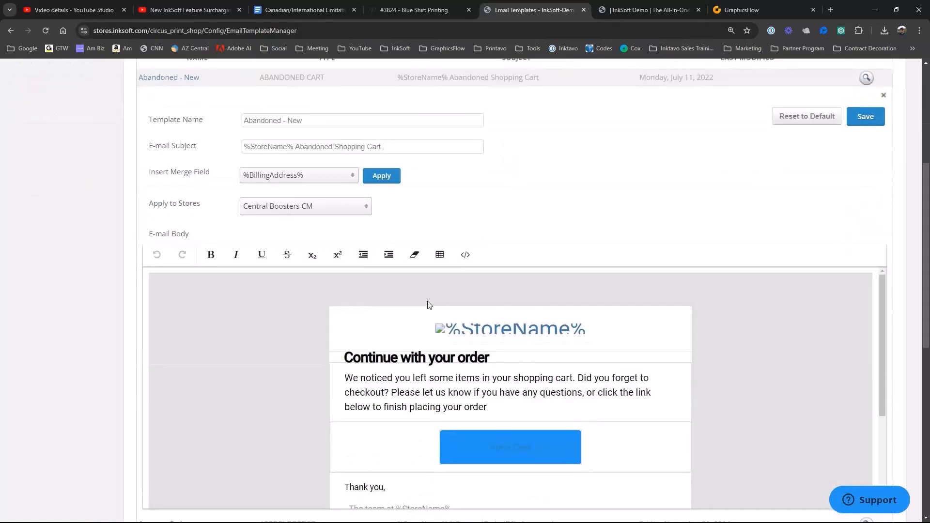
scroll(428, 304, "down", 3)
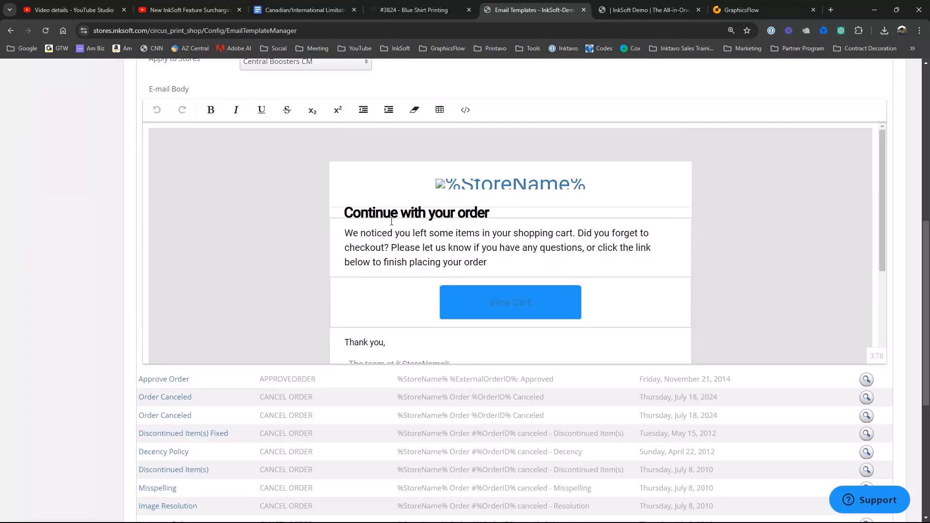
scroll(392, 222, "up", 9)
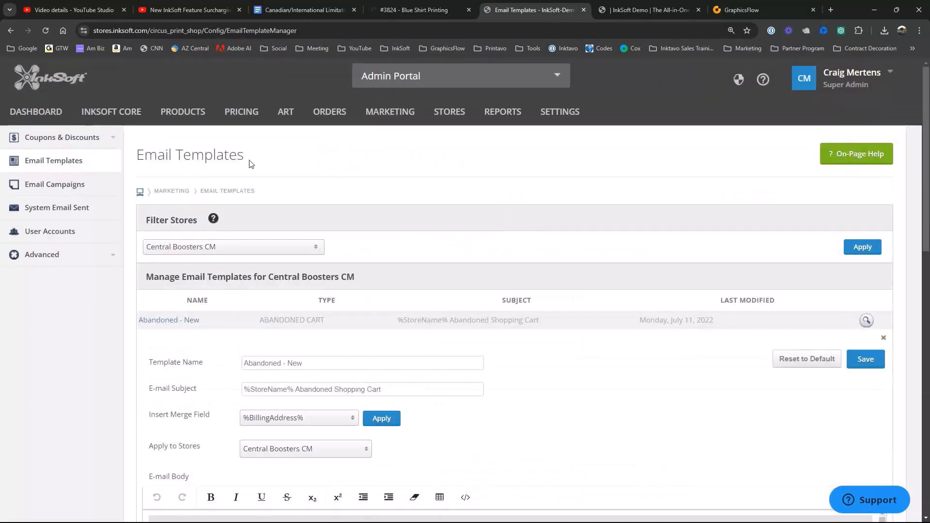
Step: Go to the coupons and discounts management page from the dashboard and expand the active discount codes
left_click(44, 112)
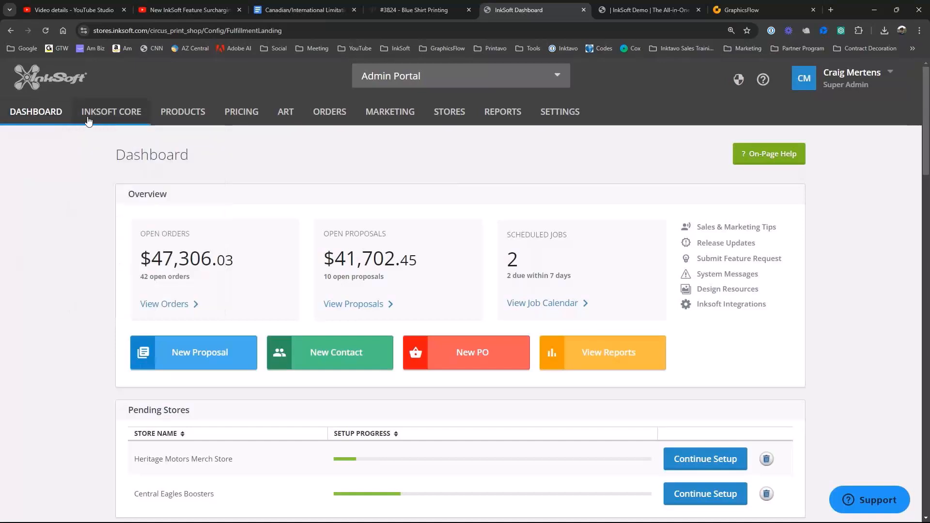
left_click(121, 115)
mouse_move(236, 108)
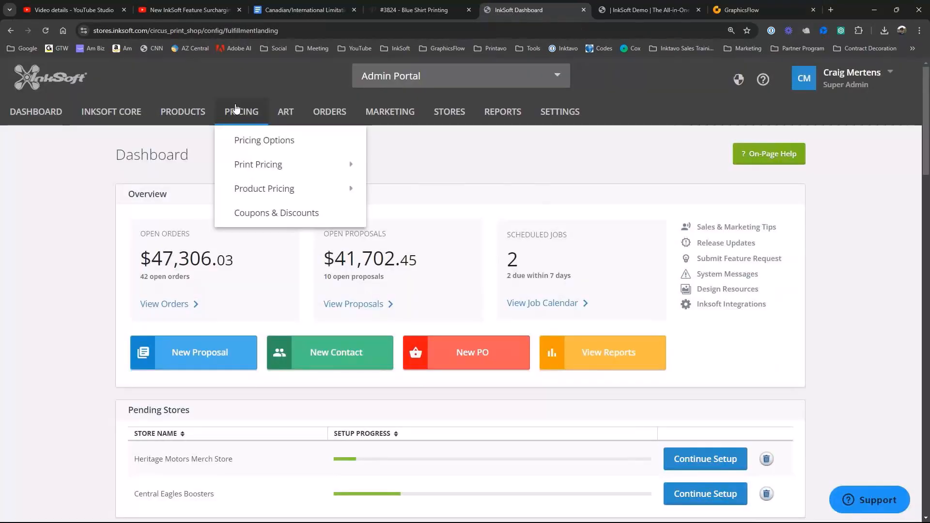
left_click(283, 218)
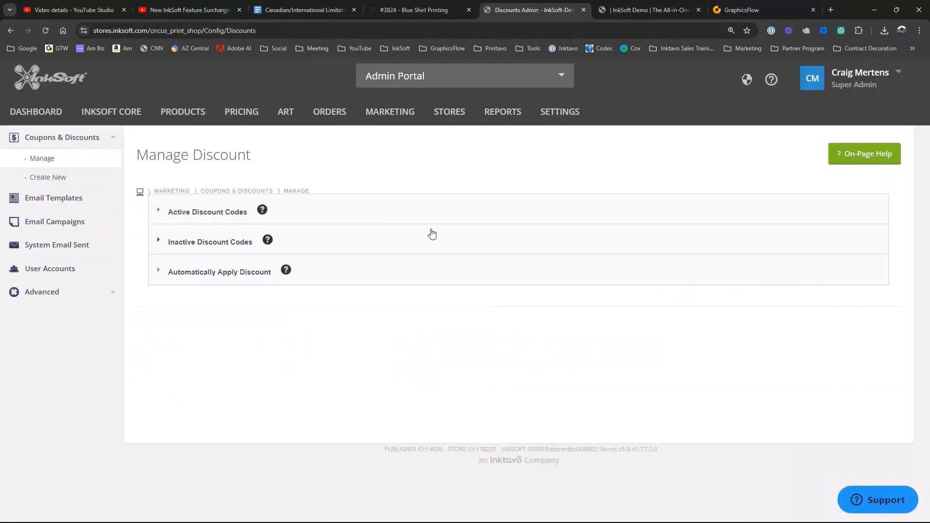
left_click(163, 216)
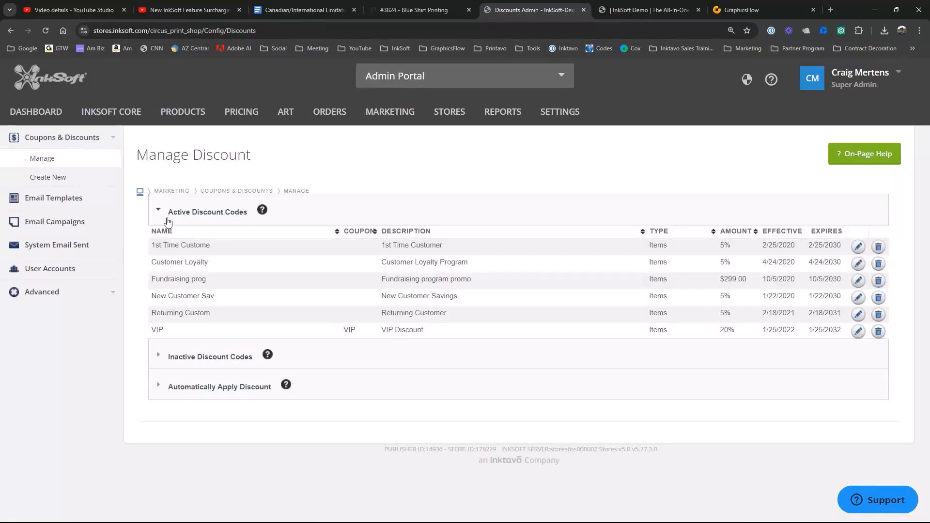
Step: Open the form for creating a new discount and review its general fields
left_click(55, 180)
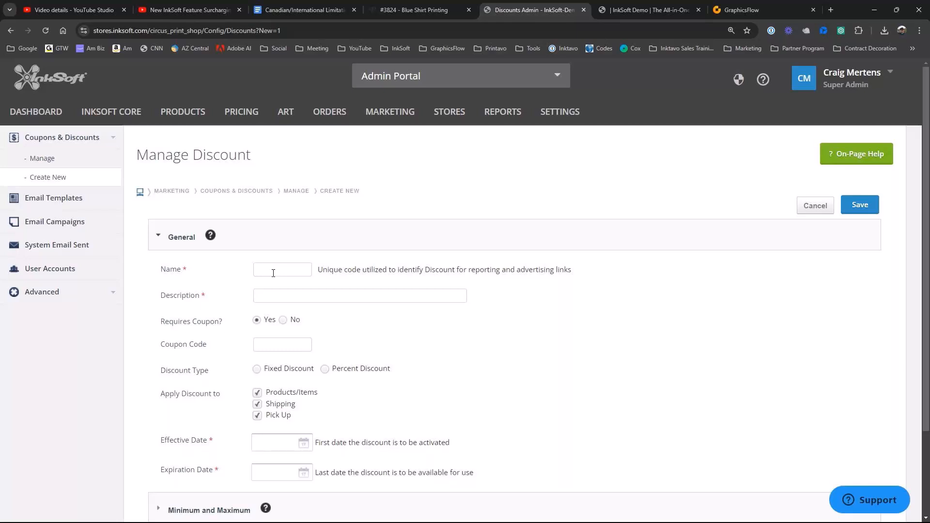
Step: Switch to YouTube and open the playlists of the InkSoft channel
left_click(199, 11)
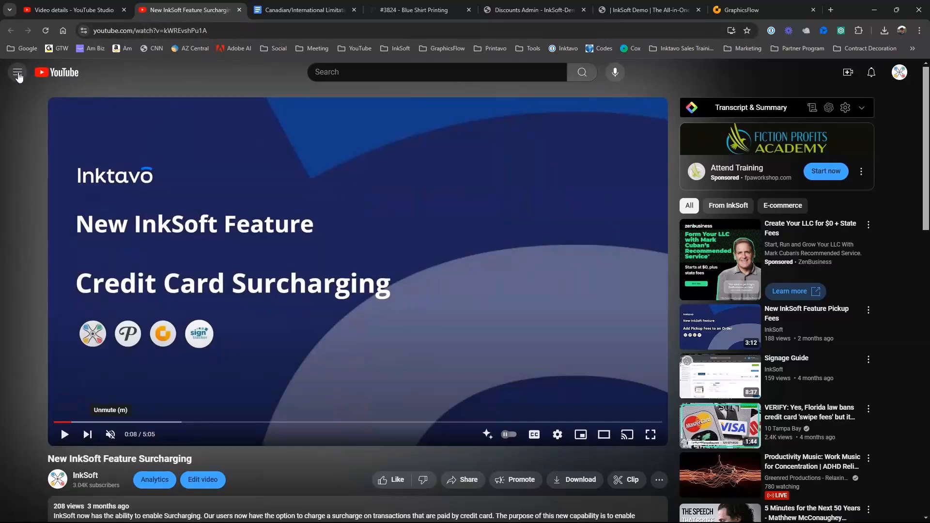
left_click(899, 73)
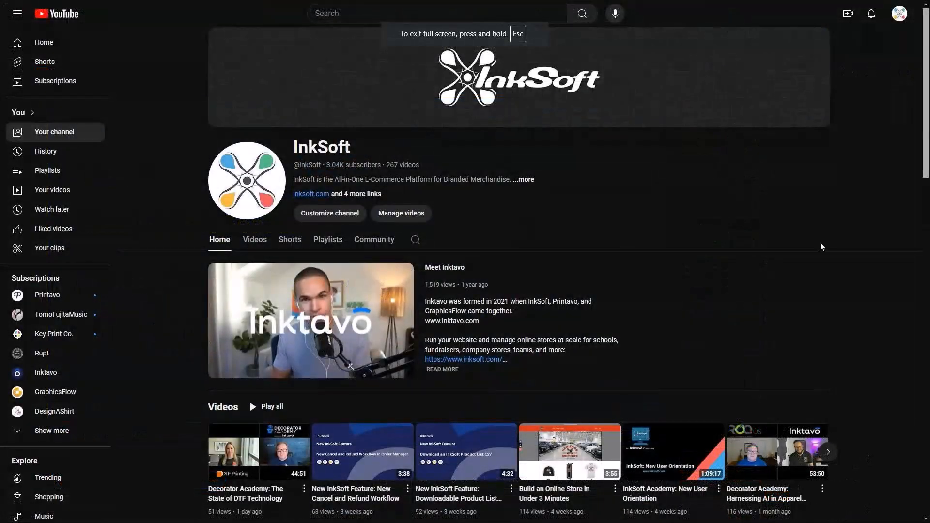
left_click(326, 242)
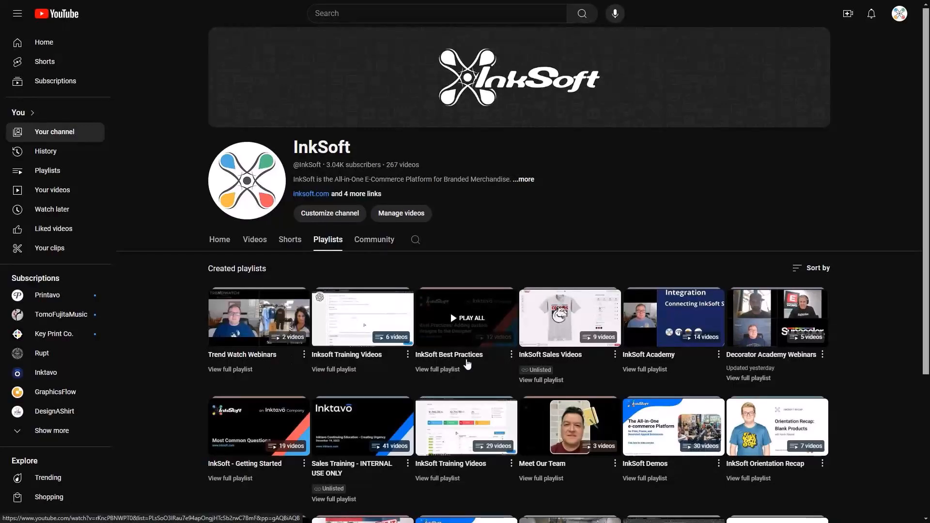
Step: Open the InkSoft Best Practices playlist, pause its first video, and look through the playlist's videos before collapsing the list
left_click(468, 363)
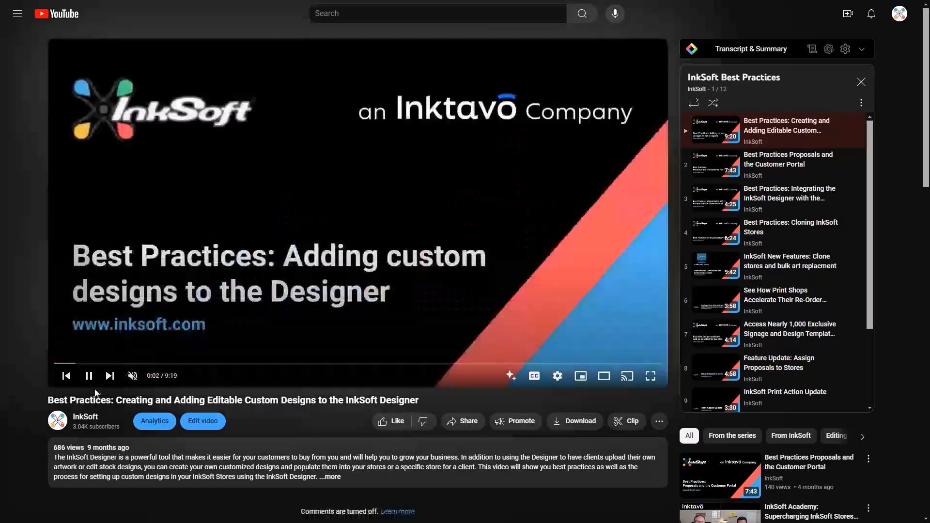
left_click(90, 381)
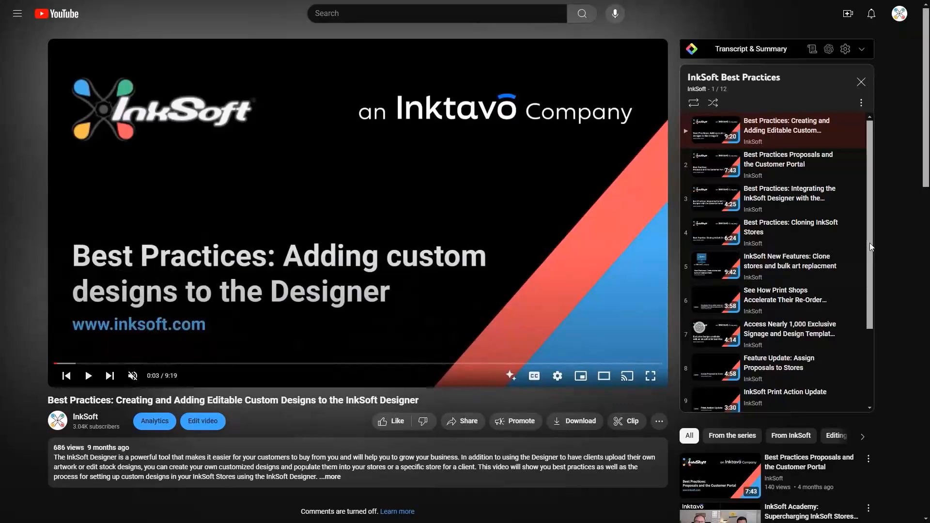
left_click_drag(871, 243, 880, 383)
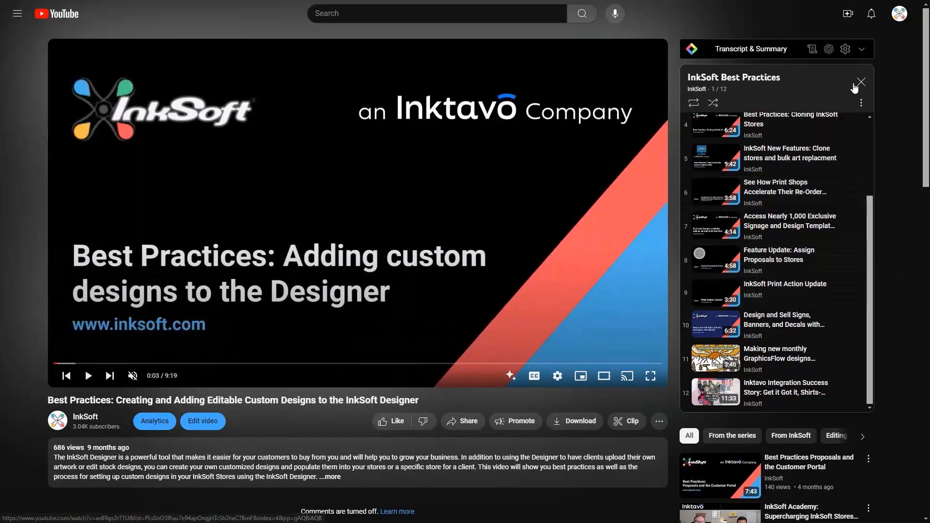
left_click(862, 83)
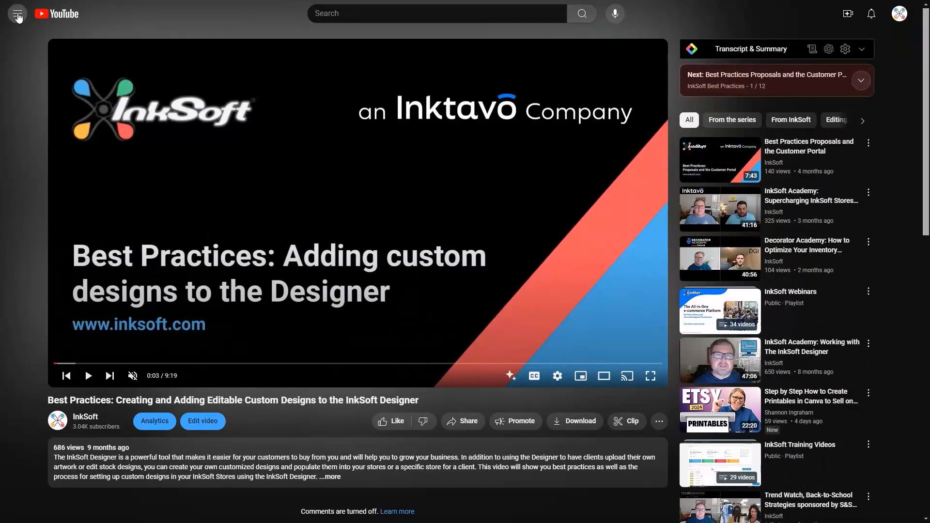
Step: Return to the InkSoft channel's playlists and open the InkSoft - Getting Started playlist
left_click(17, 14)
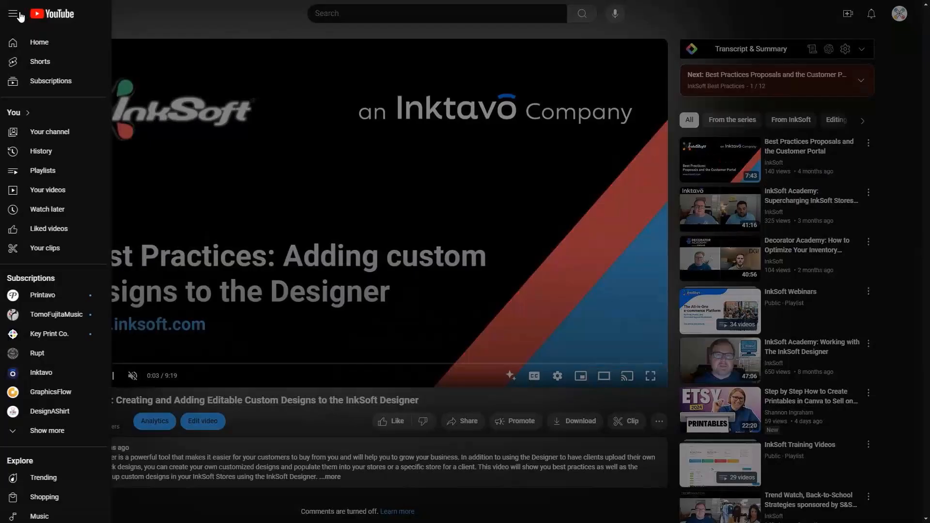
left_click(74, 135)
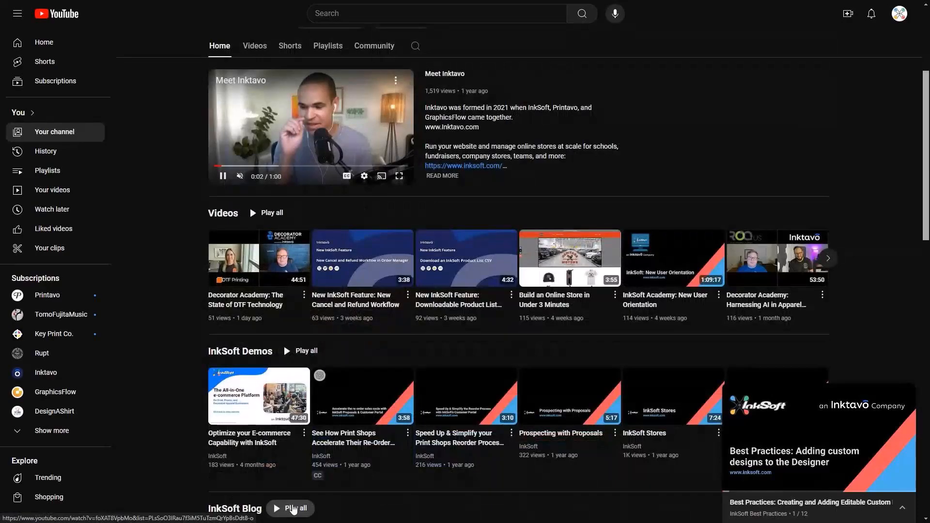
left_click(328, 45)
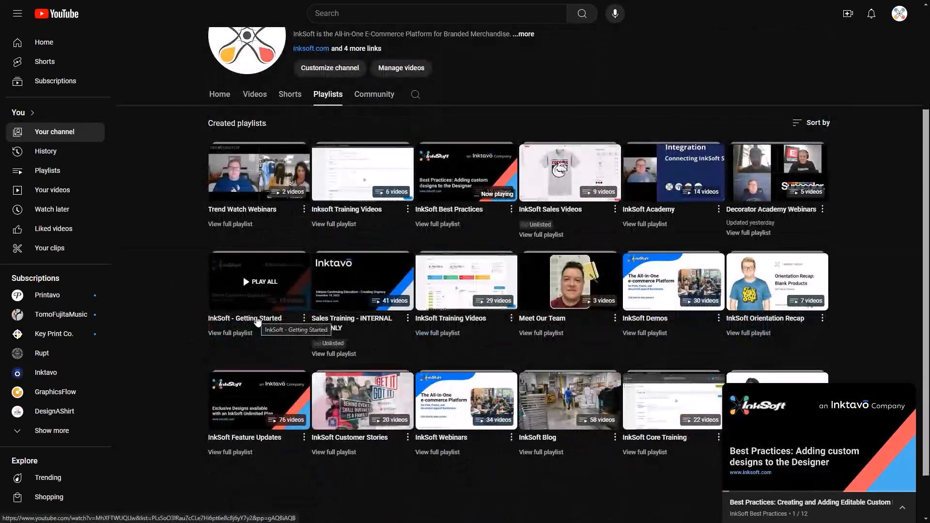
left_click(258, 320)
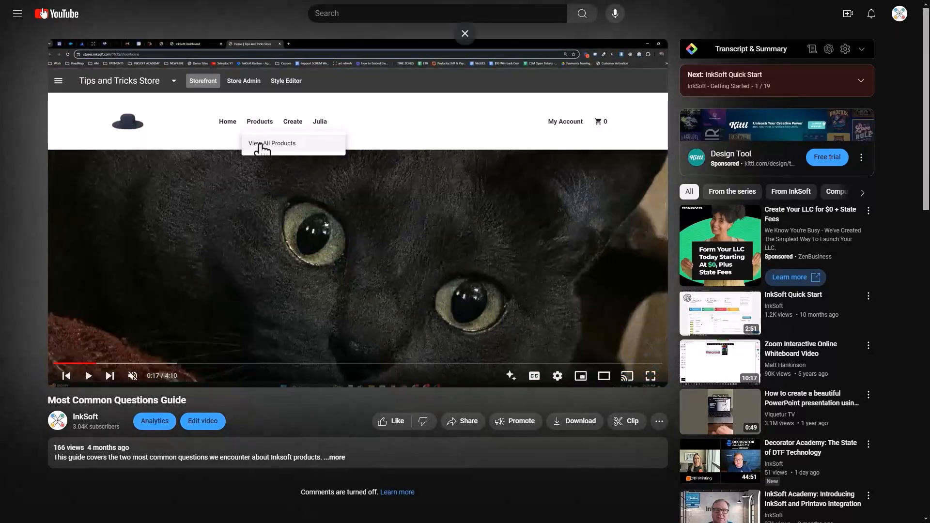
Step: Go back to the InkSoft channel's home page and browse its recent videos, including the next set in the Videos row
left_click(21, 12)
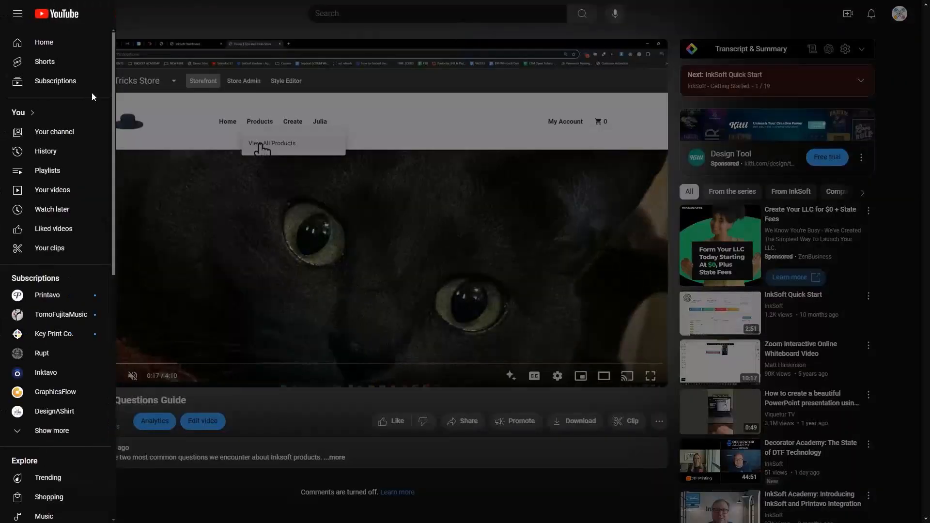
left_click(54, 132)
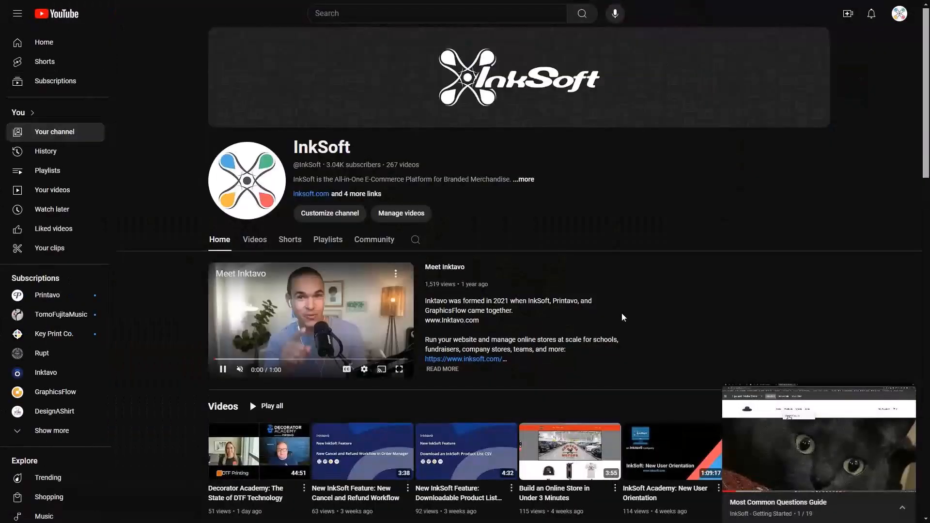
scroll(624, 317, "down", 5)
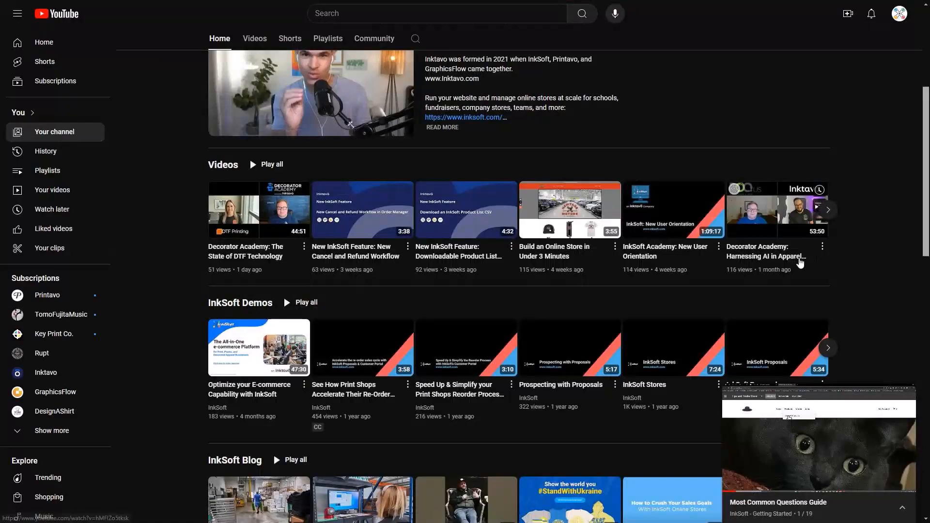
scroll(752, 274, "down", 1)
scroll(753, 273, "up", 1)
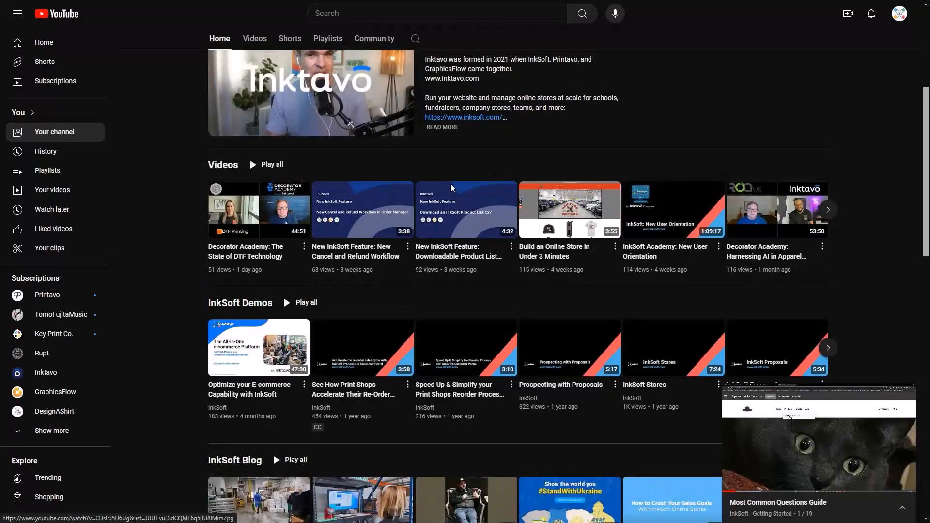
left_click(828, 210)
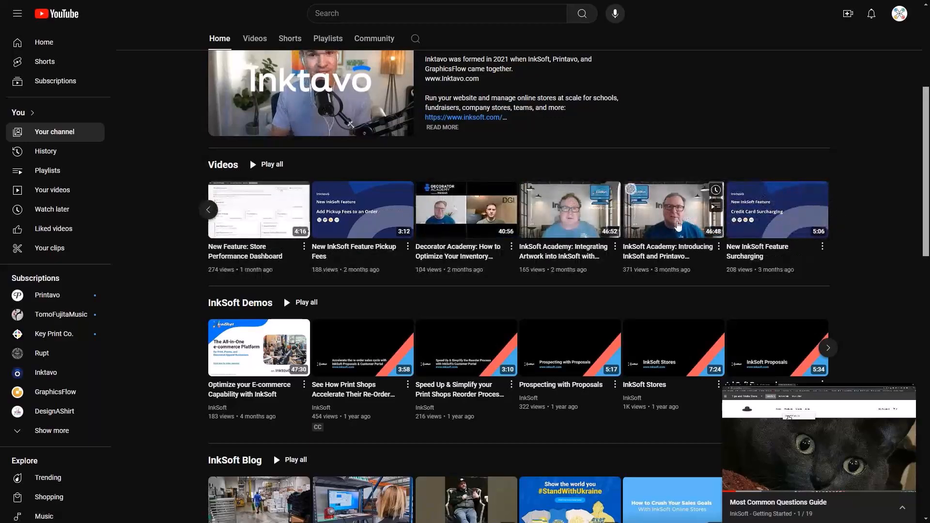
Step: Look through the playlist sections on the channel's home page and open InkSoft Feature Updates
scroll(584, 247, "down", 4)
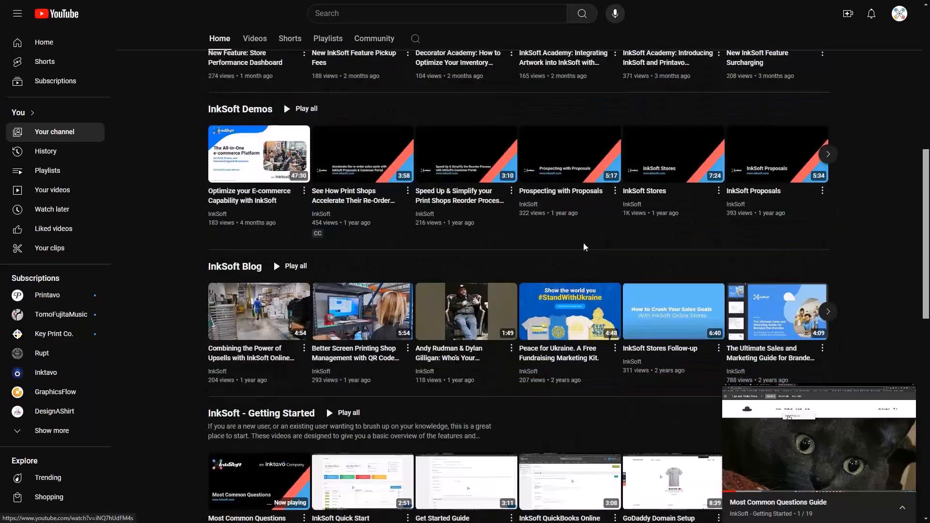
scroll(584, 247, "down", 4)
scroll(585, 247, "down", 5)
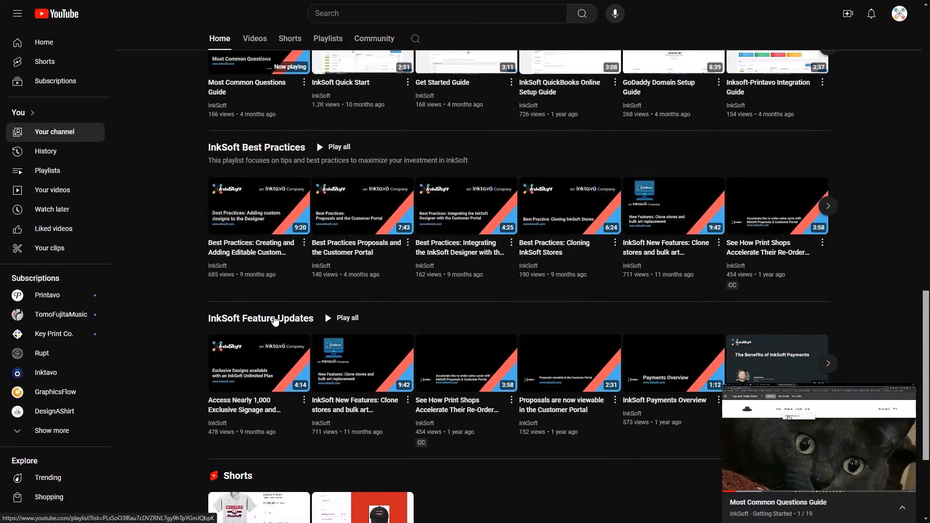
left_click(275, 321)
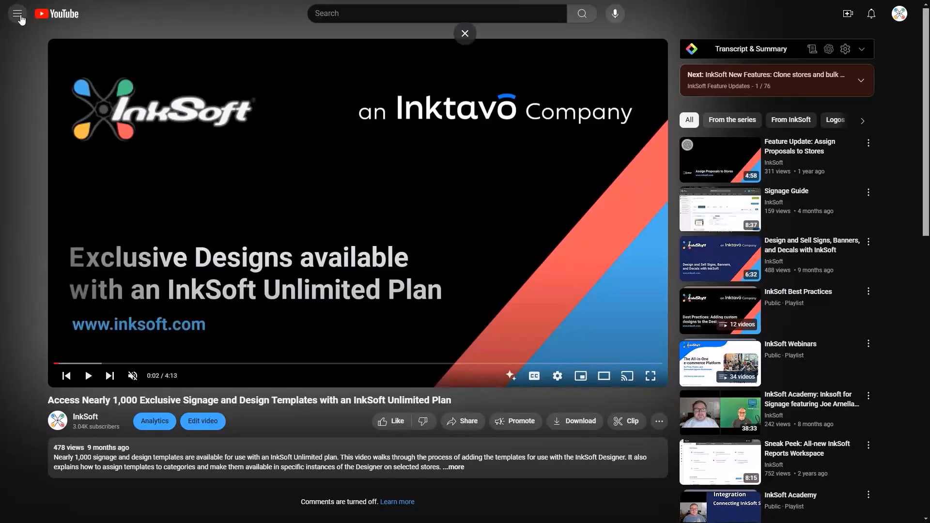
Step: Return to the channel's home page, open the full InkSoft Feature Updates playlist page, and look through its video list
left_click(18, 14)
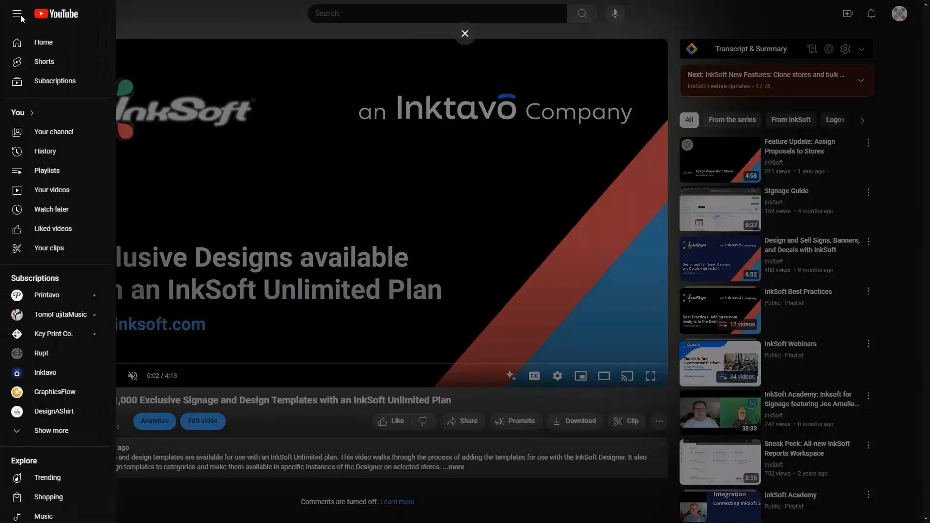
left_click(51, 134)
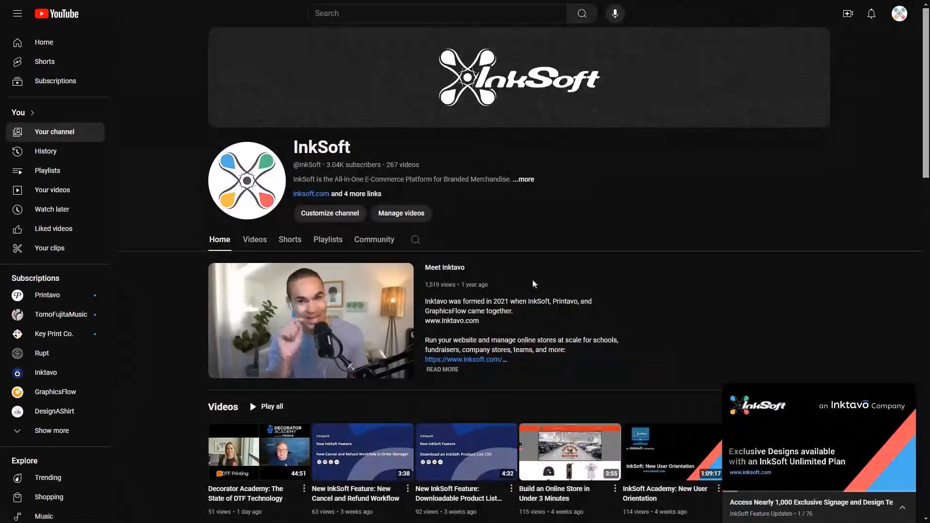
scroll(534, 284, "down", 4)
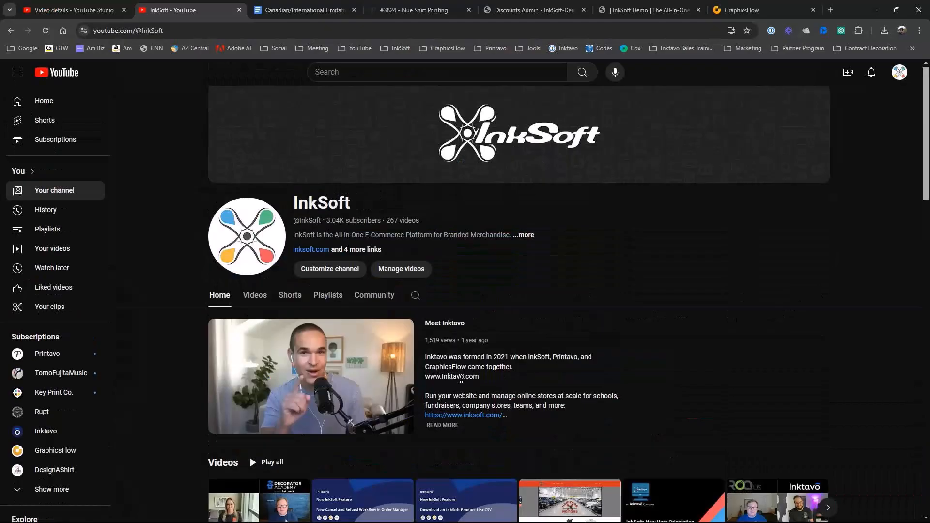
scroll(461, 379, "down", 10)
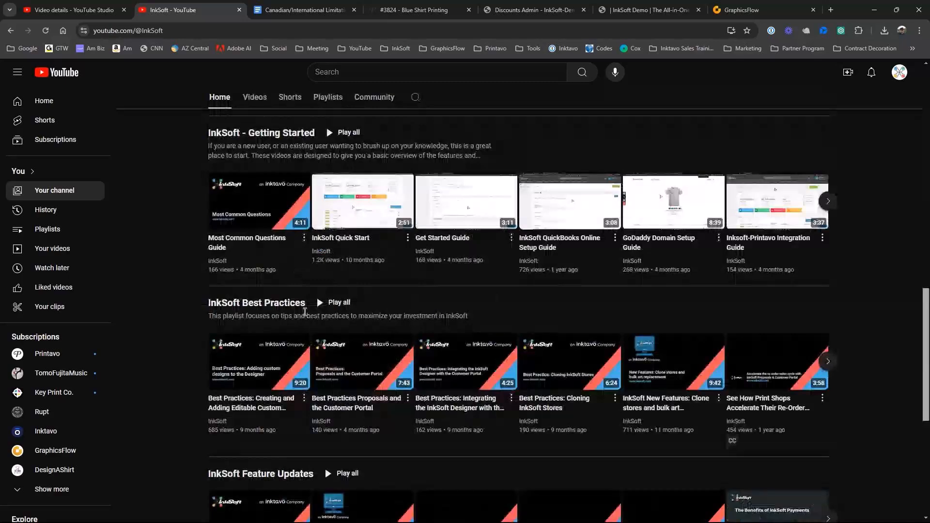
scroll(307, 417, "down", 1)
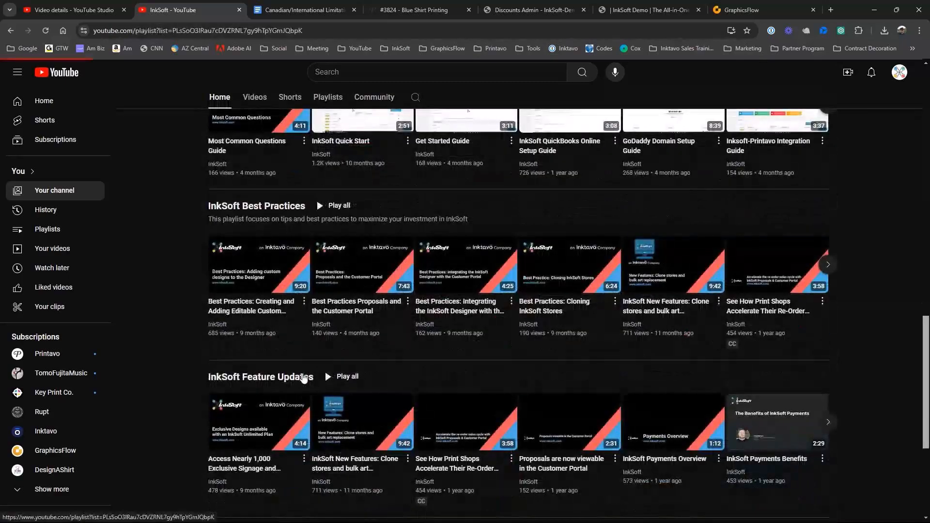
left_click(303, 377)
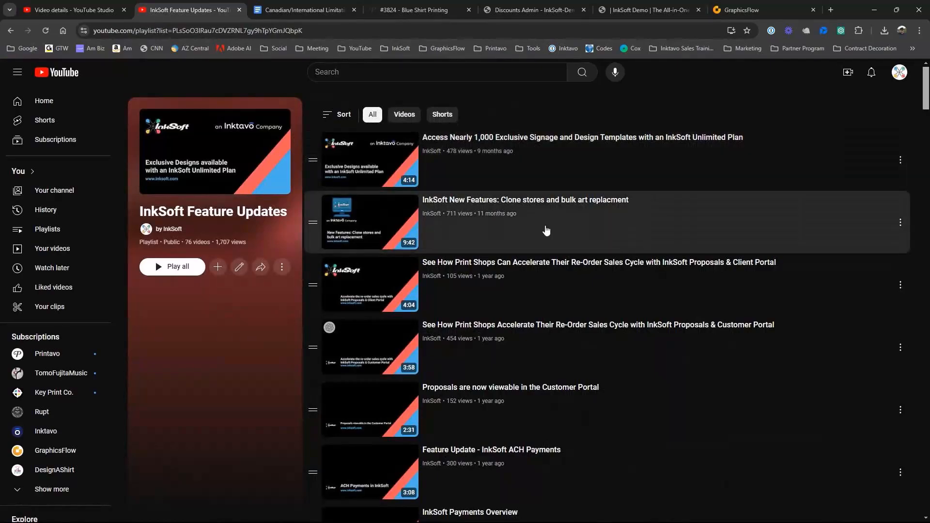
scroll(492, 286, "down", 3)
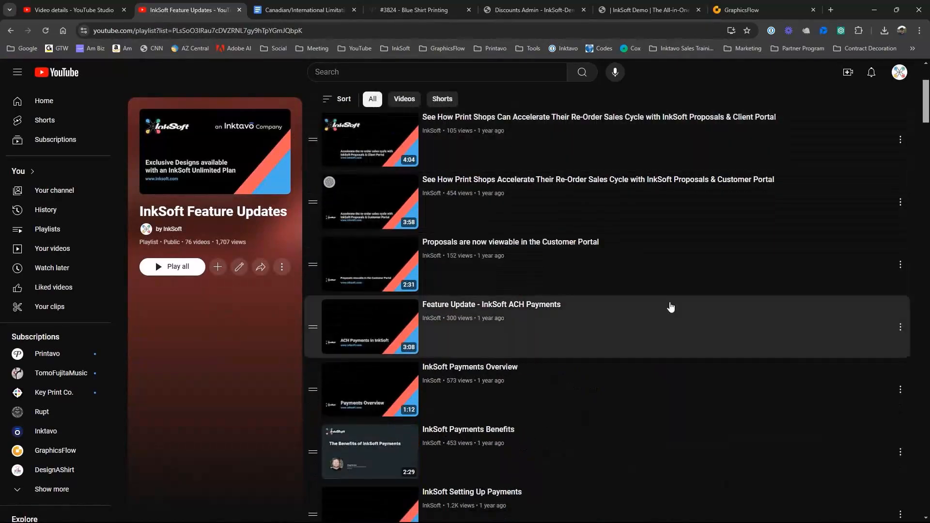